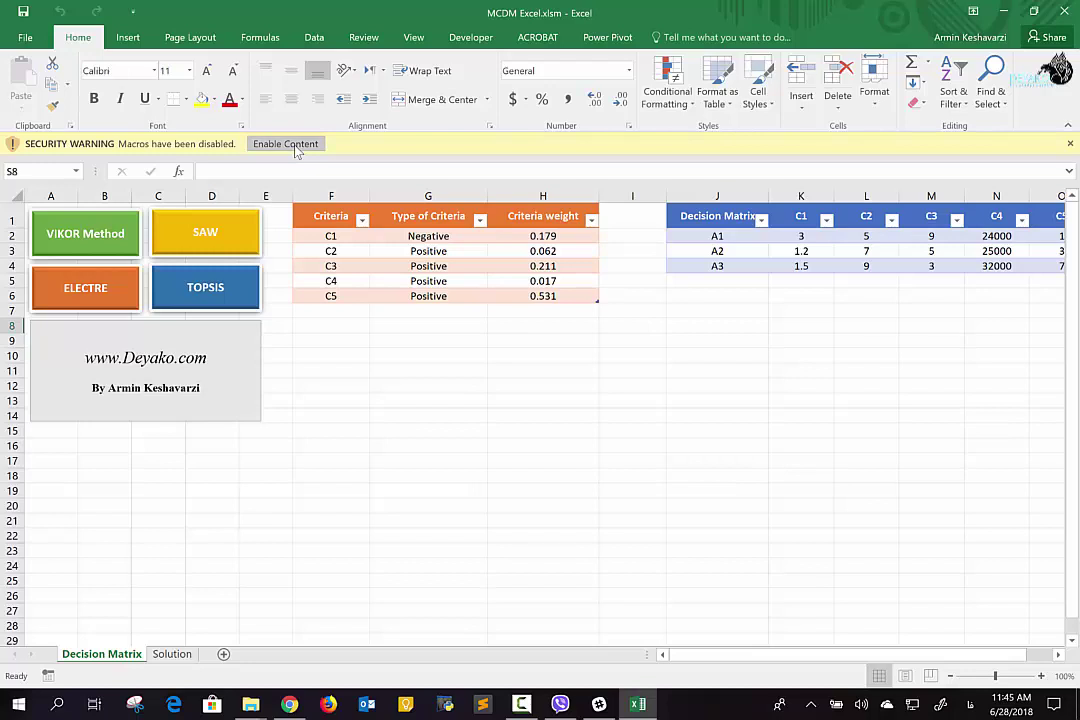
# Step: Enable the workbook's macros from the yellow security warning bar
pyautogui.click(288, 144)
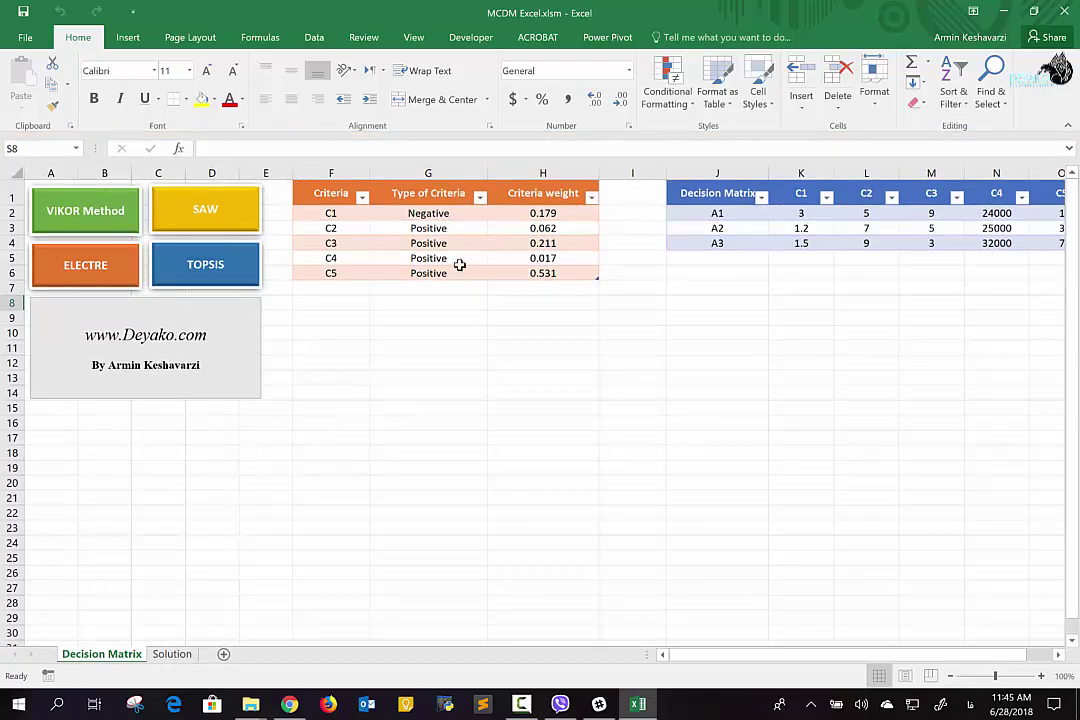
pyautogui.click(429, 322)
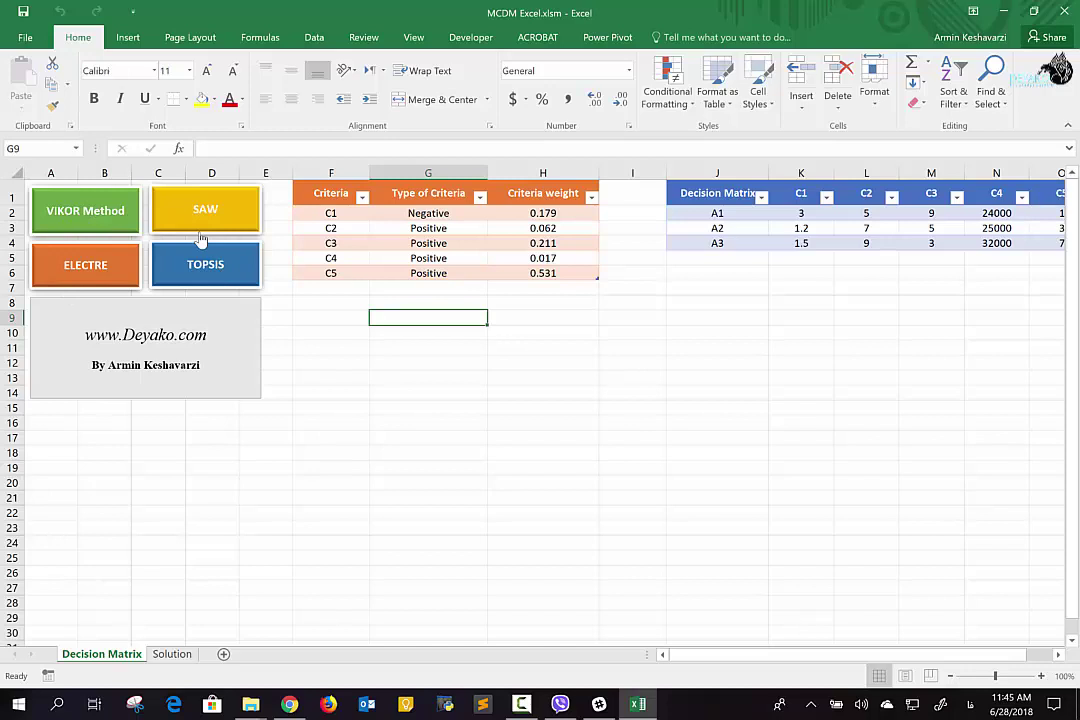
pyautogui.hscroll(1, 200, 238)
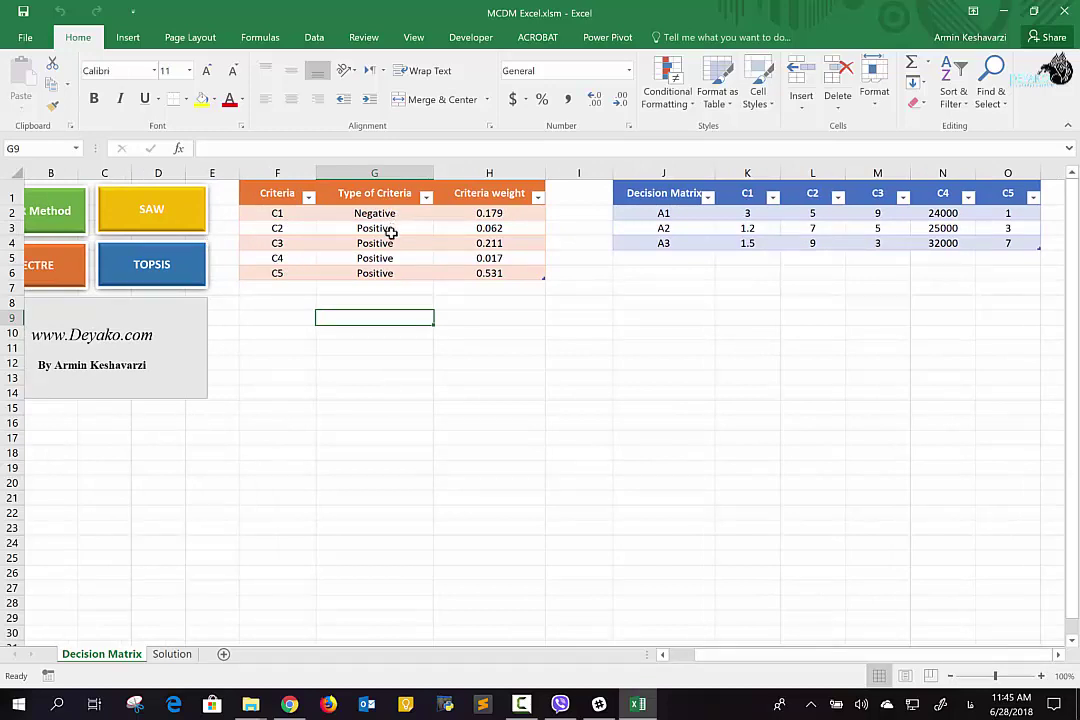
pyautogui.click(401, 215)
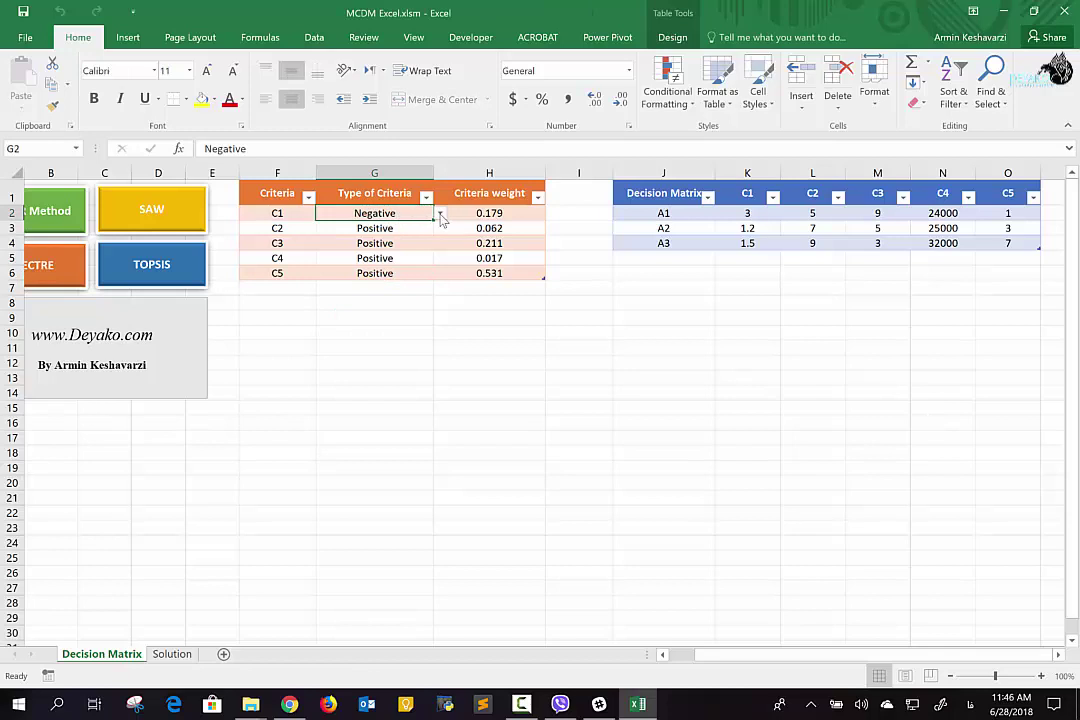
pyautogui.click(440, 213)
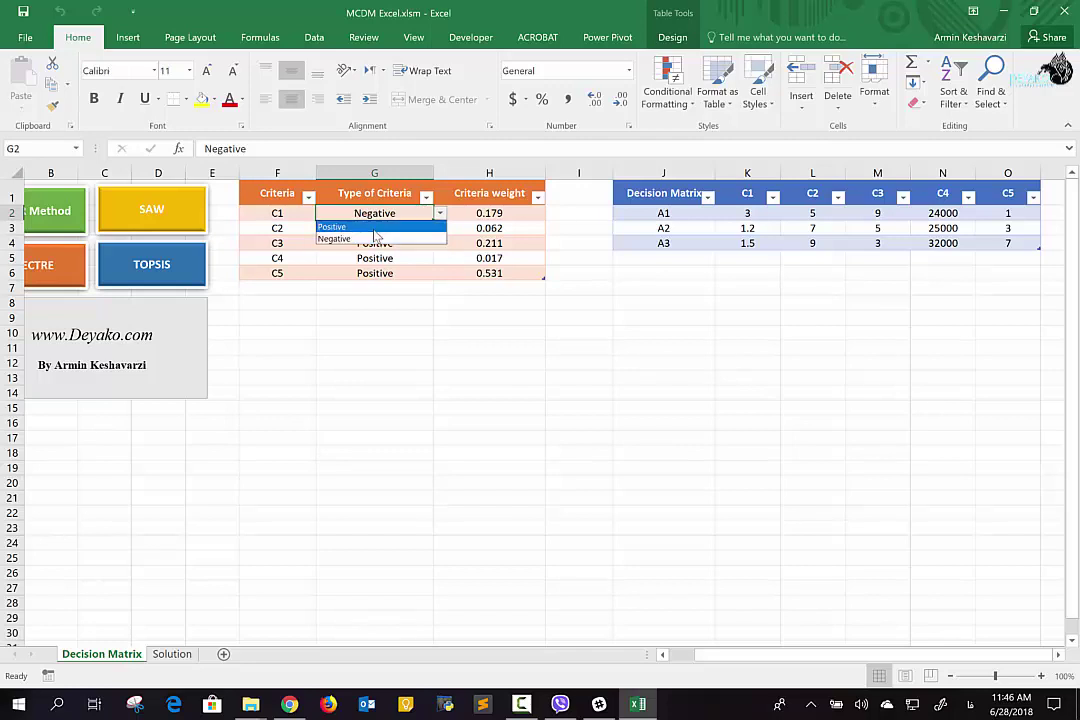
pyautogui.click(372, 238)
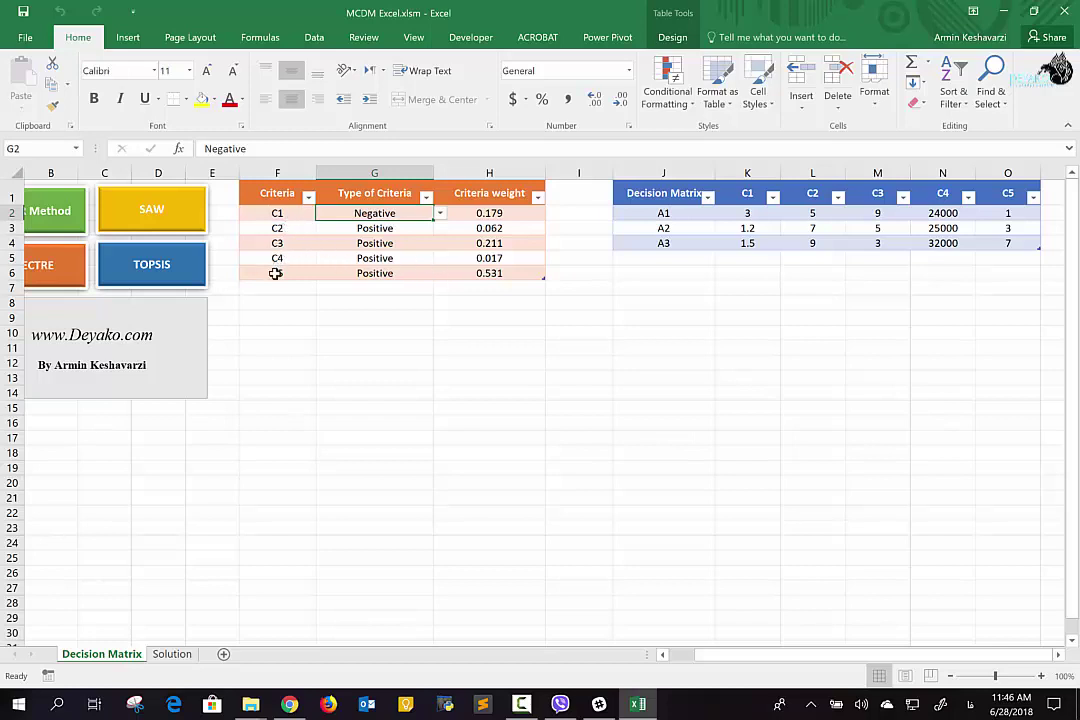
pyautogui.moveTo(275, 273); pyautogui.dragTo(477, 277)
pyautogui.press('Delete')
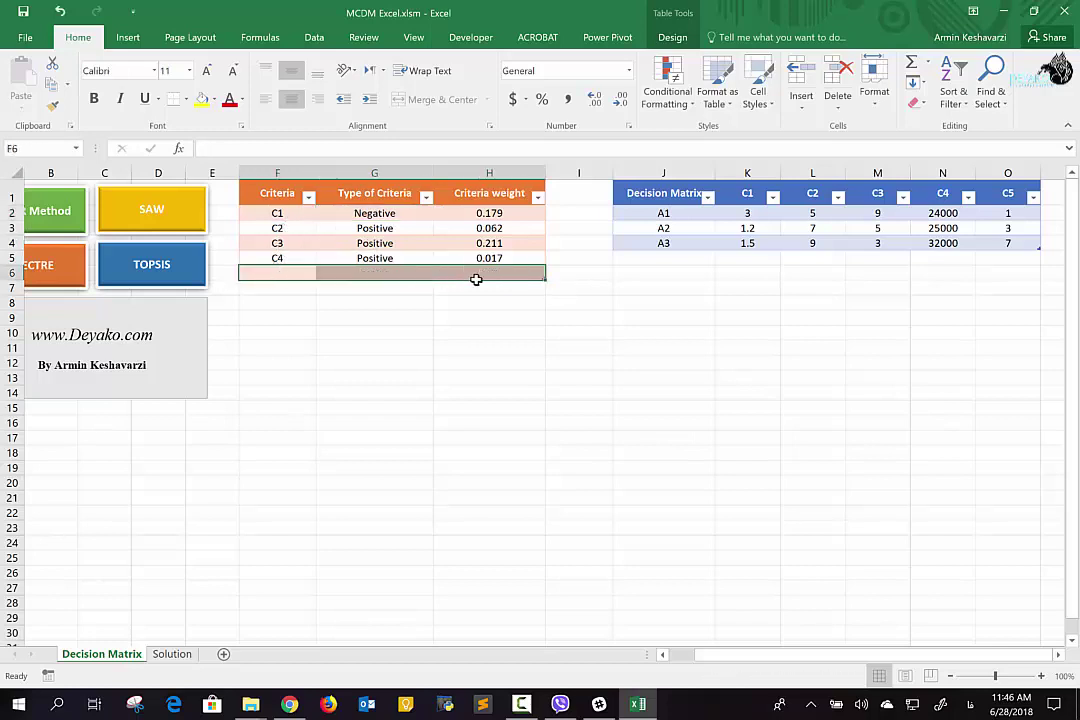
pyautogui.click(516, 314)
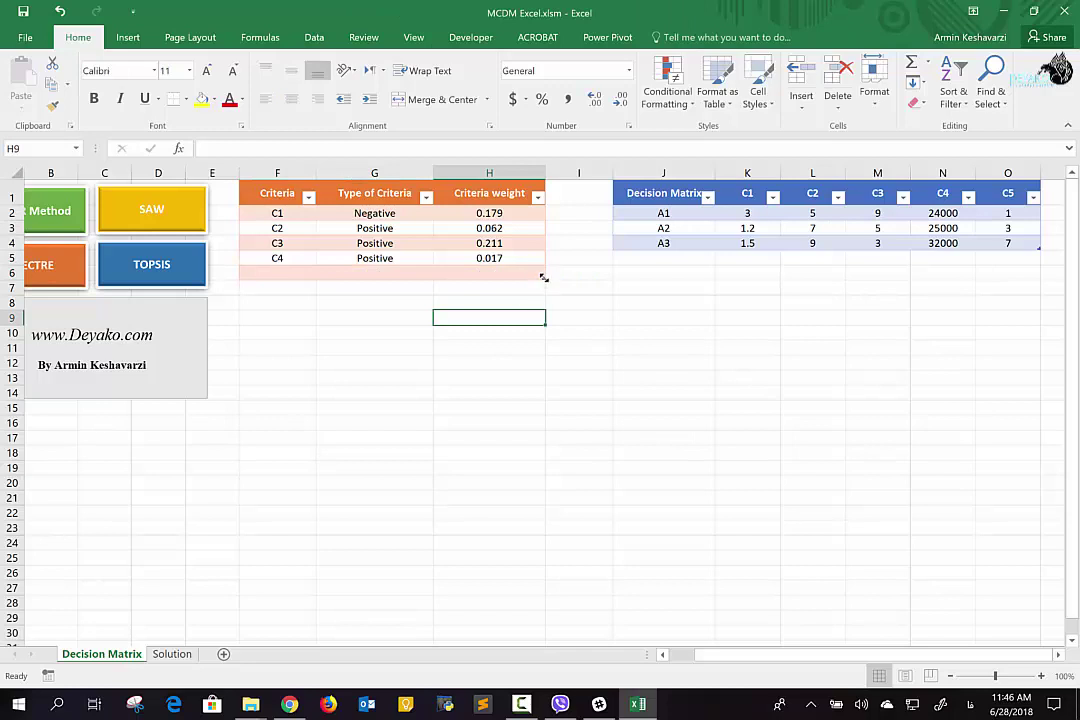
pyautogui.moveTo(543, 278); pyautogui.dragTo(541, 260)
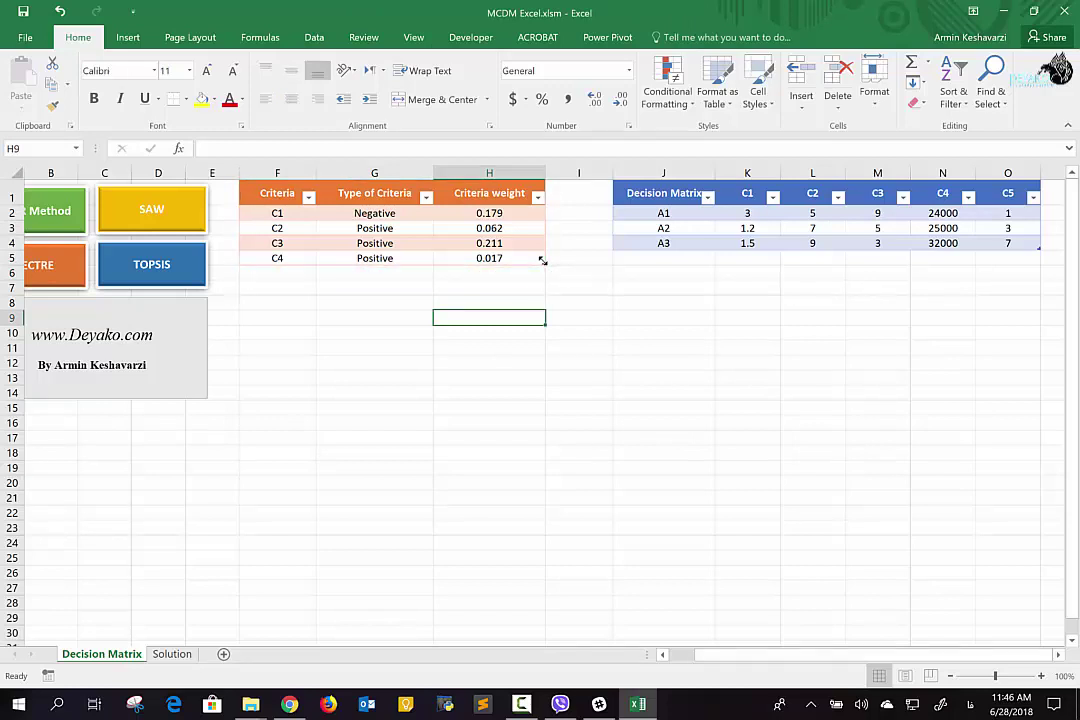
pyautogui.moveTo(284, 268); pyautogui.dragTo(497, 267)
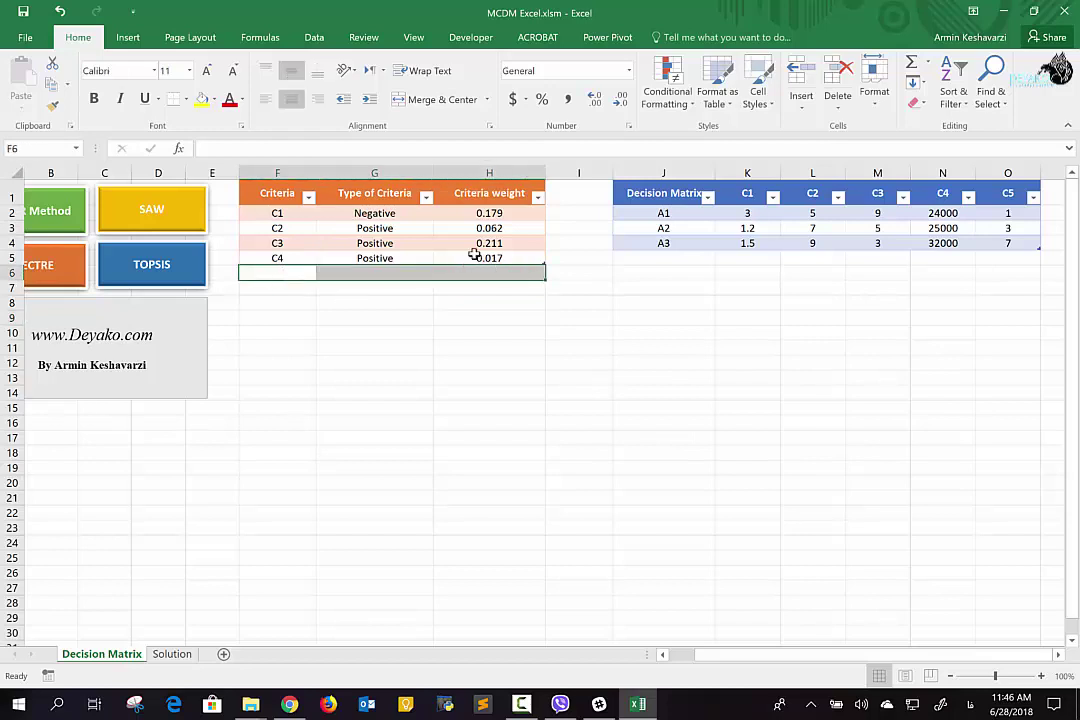
pyautogui.click(9, 272)
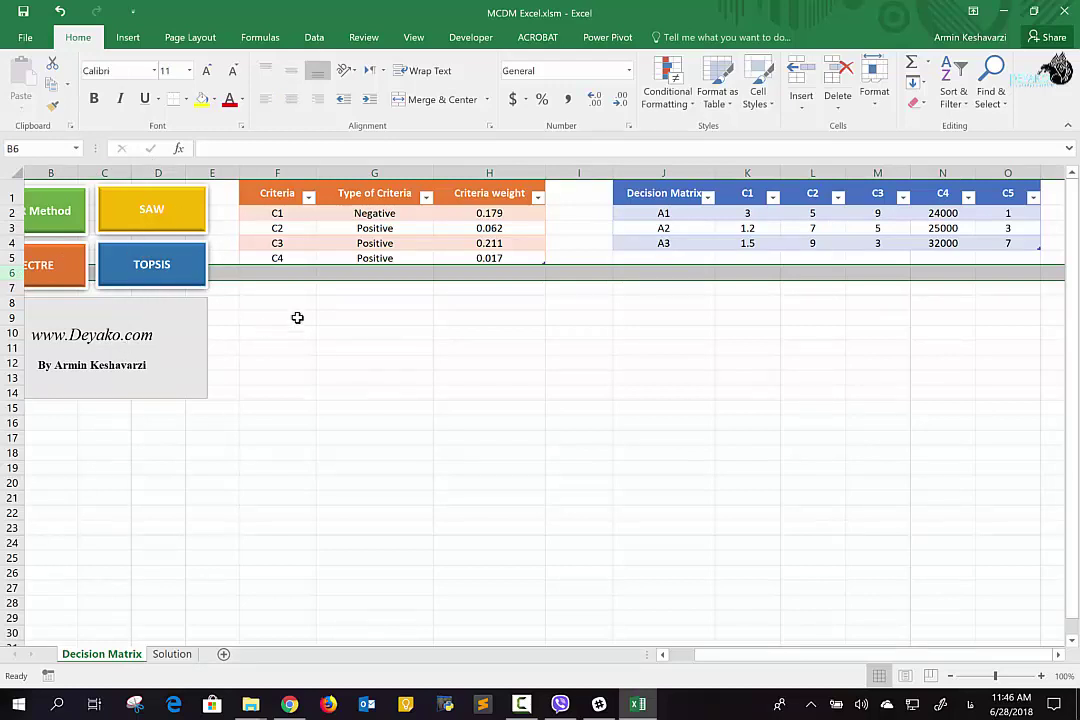
pyautogui.moveTo(510, 282); pyautogui.dragTo(508, 274)
pyautogui.hotkey('ctrl', 'z')
pyautogui.hotkey('ctrl', 'z')
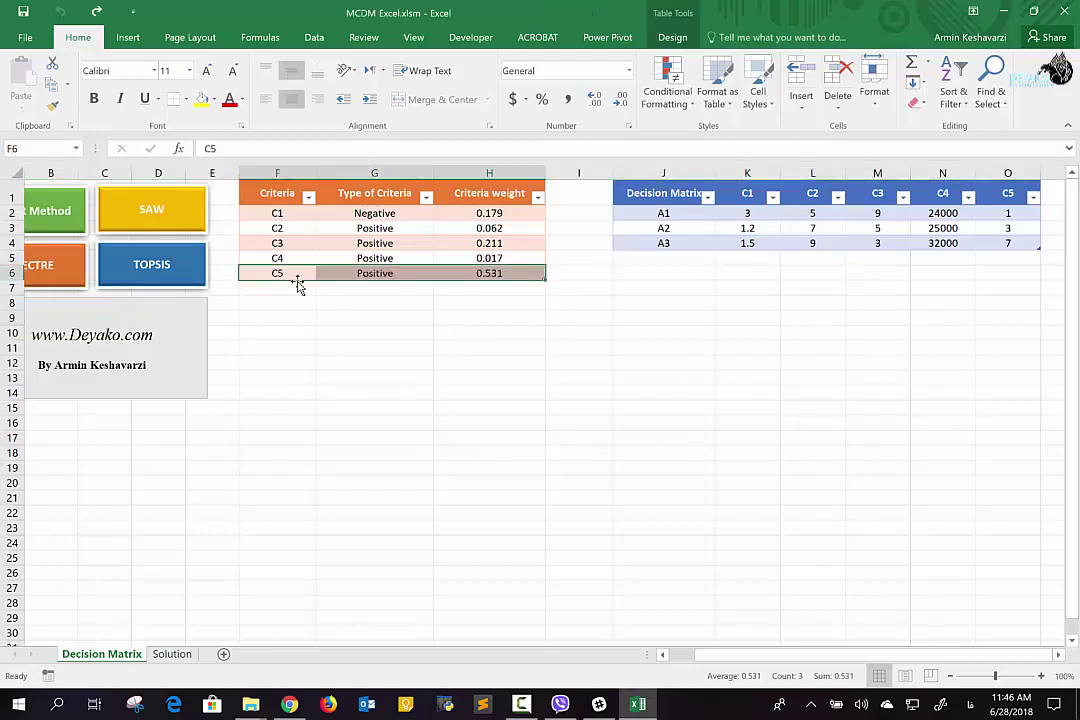
pyautogui.moveTo(294, 212); pyautogui.dragTo(316, 285)
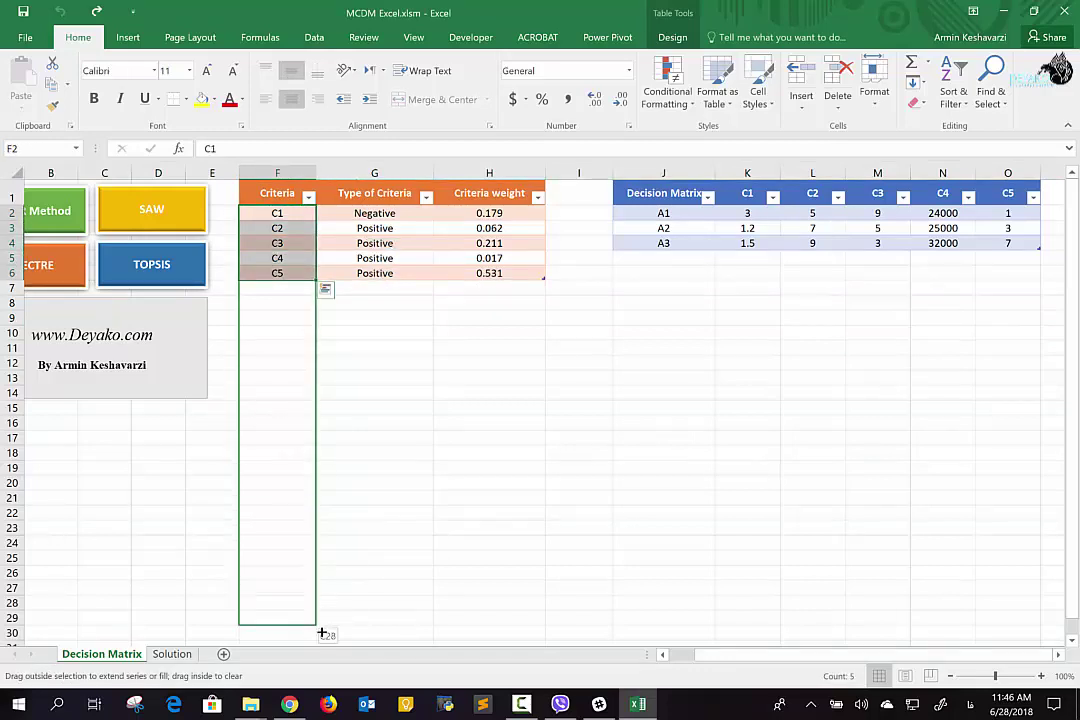
# Step: Extend the criteria names down to C29 in column F
pyautogui.moveTo(323, 510); pyautogui.dragTo(321, 620)
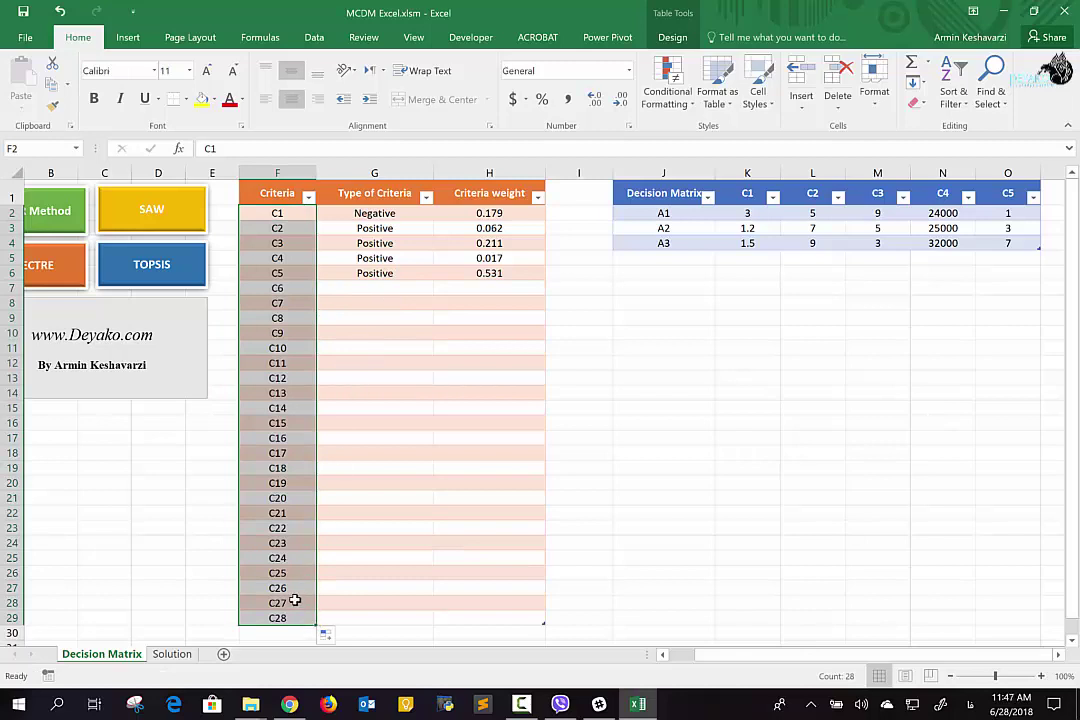
pyautogui.scroll(-2, 294, 600)
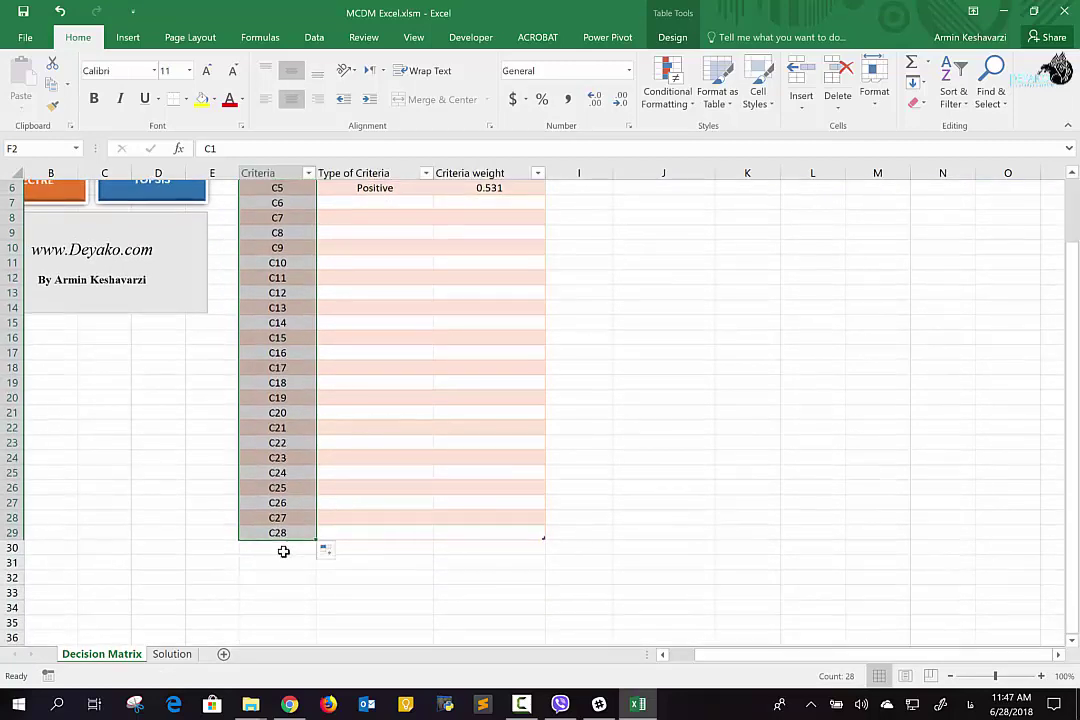
pyautogui.click(283, 551)
pyautogui.write('29')
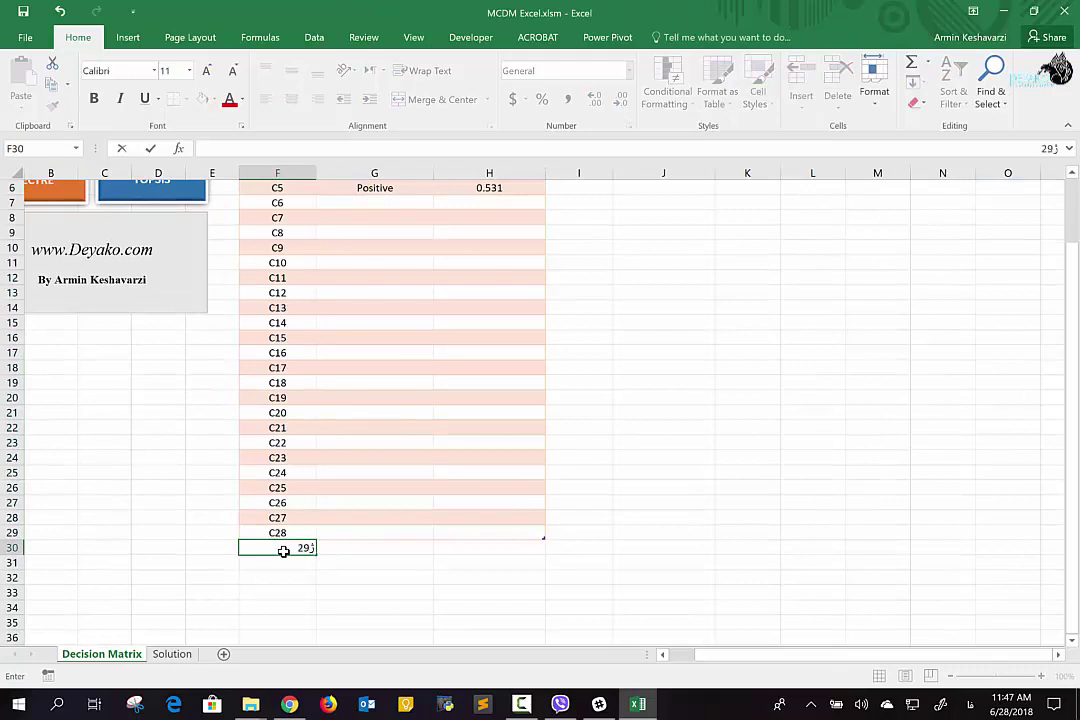
pyautogui.press('BackSpace')
pyautogui.press('BackSpace')
pyautogui.press('Return')
pyautogui.scroll(2, 460, 431)
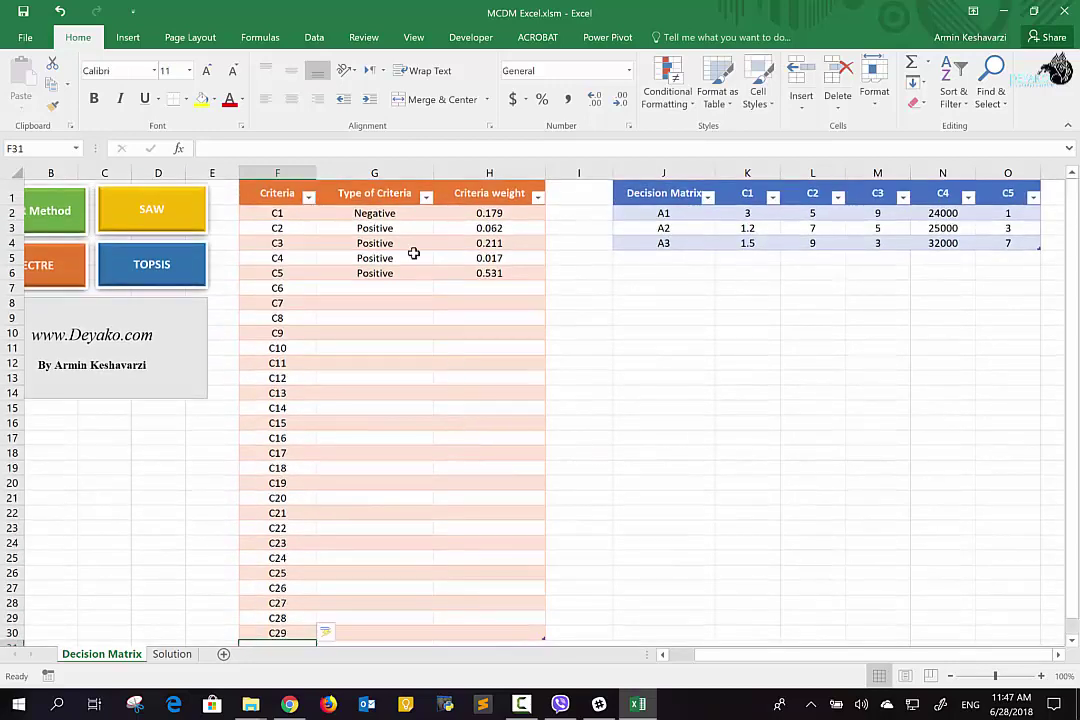
# Step: Set C6's type to Negative and fill Positive down for C7 through C29
pyautogui.click(405, 273)
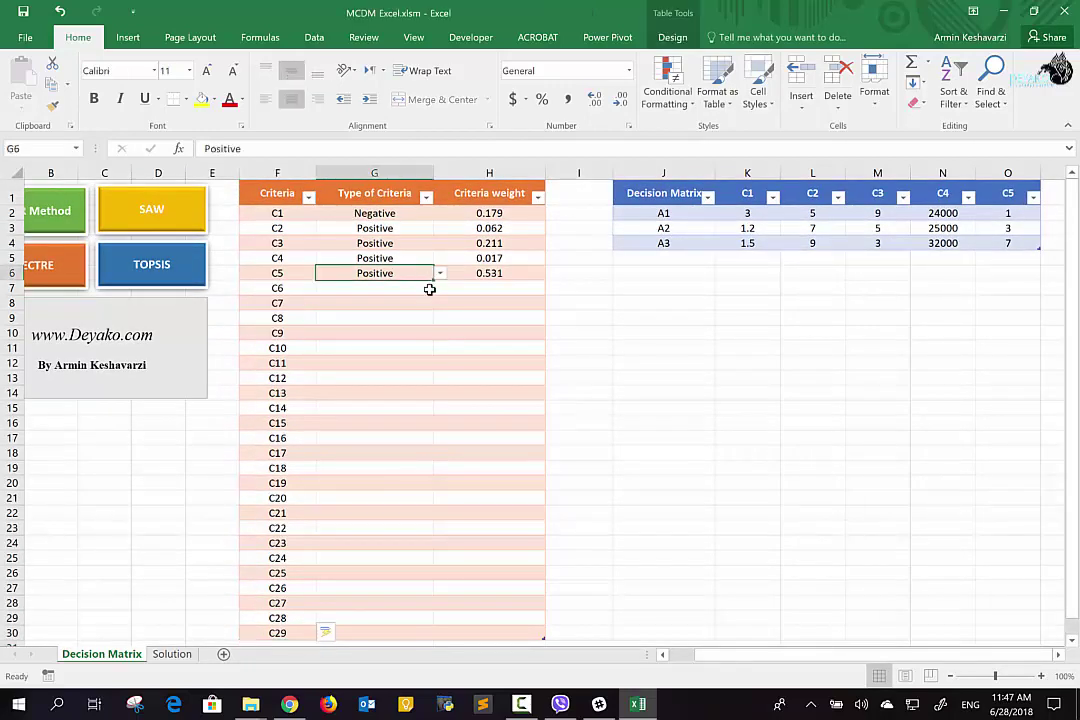
pyautogui.click(429, 289)
pyautogui.click(440, 288)
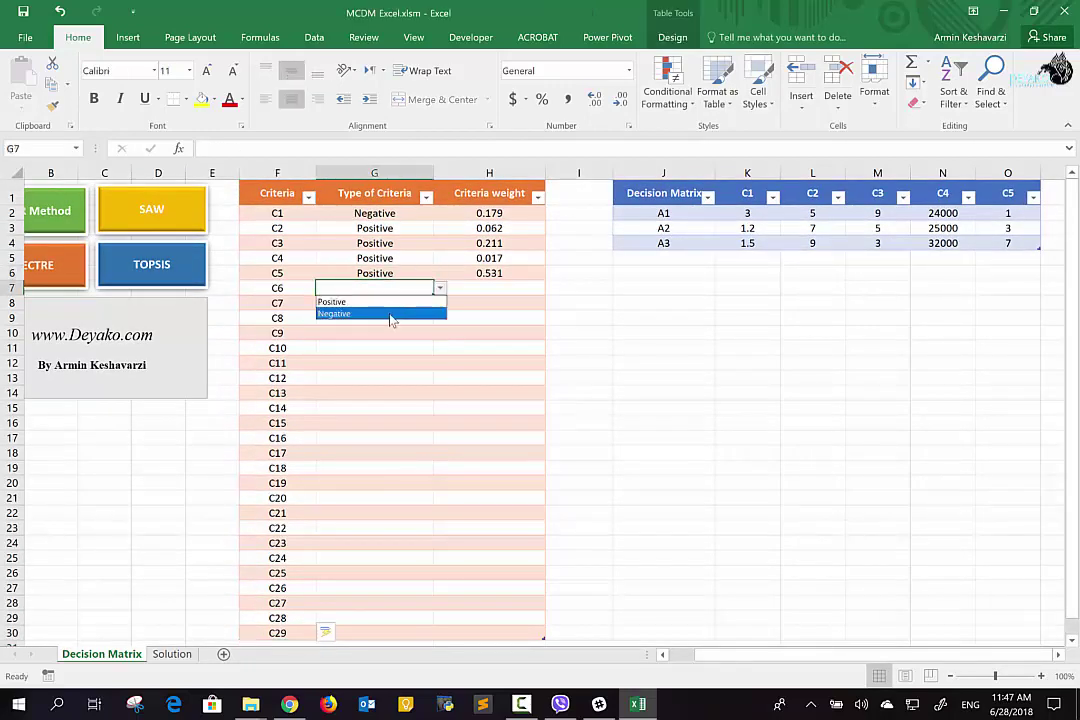
pyautogui.click(390, 316)
pyautogui.press('Return')
pyautogui.press('Return')
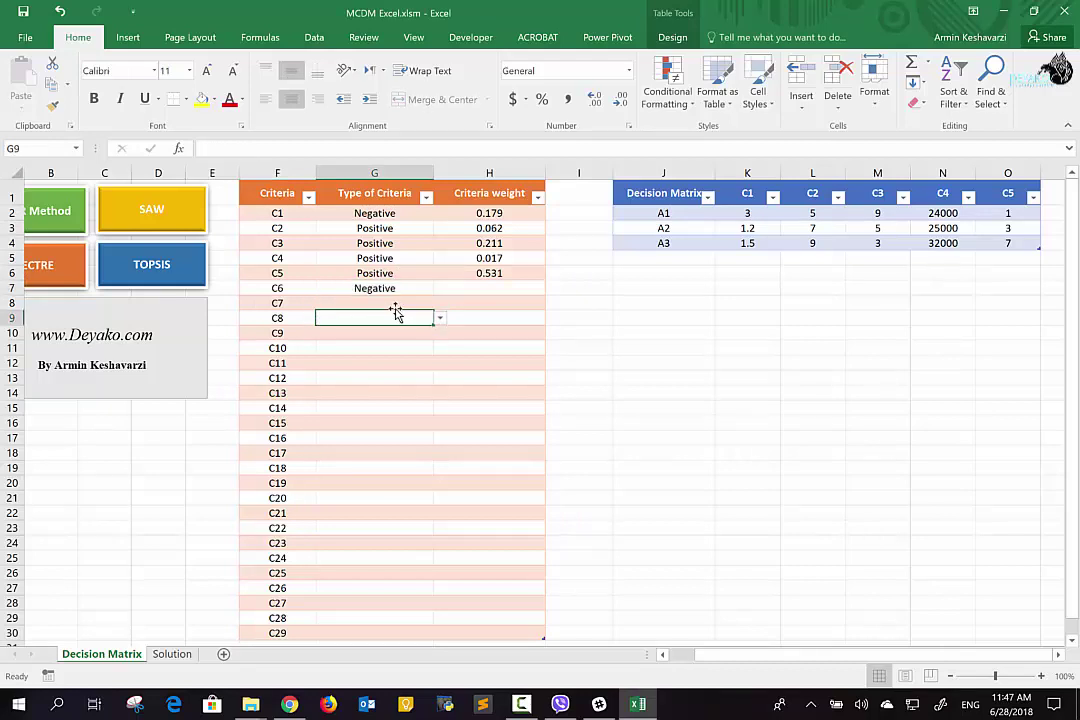
pyautogui.click(398, 305)
pyautogui.click(439, 303)
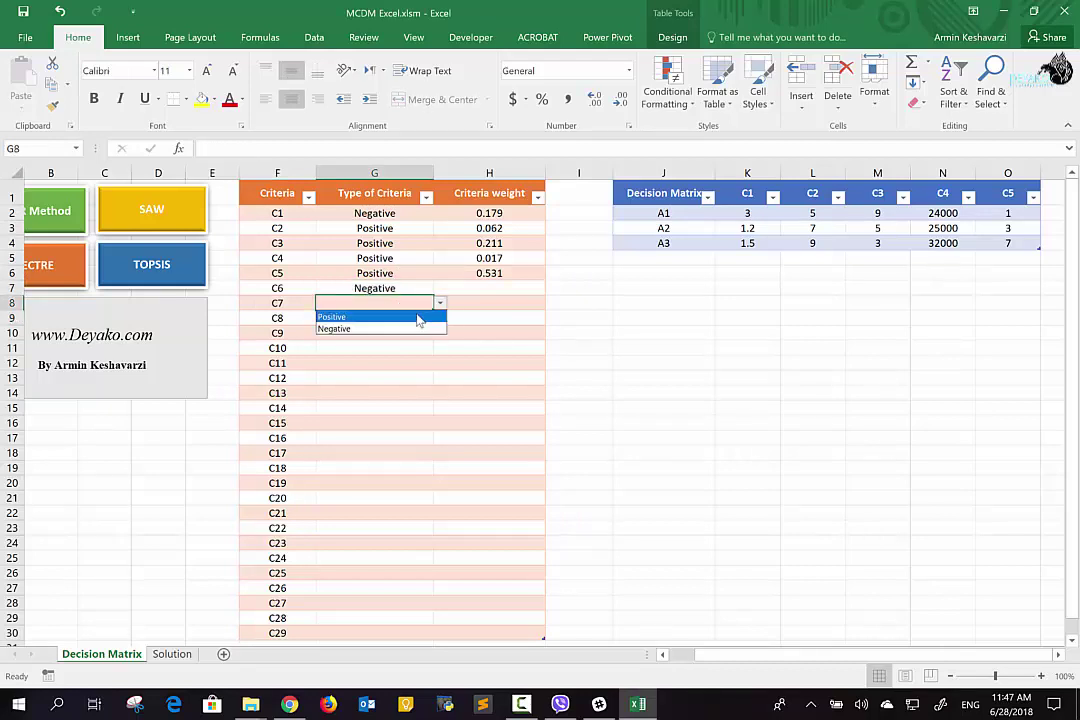
pyautogui.press('Escape')
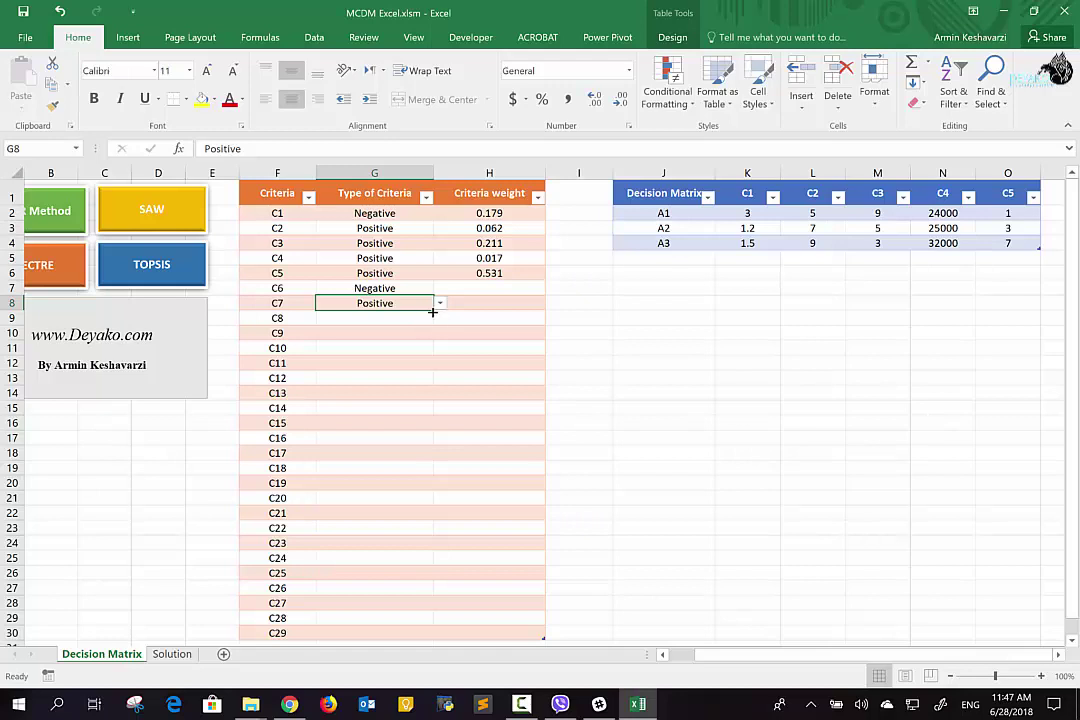
pyautogui.moveTo(432, 311); pyautogui.dragTo(400, 568)
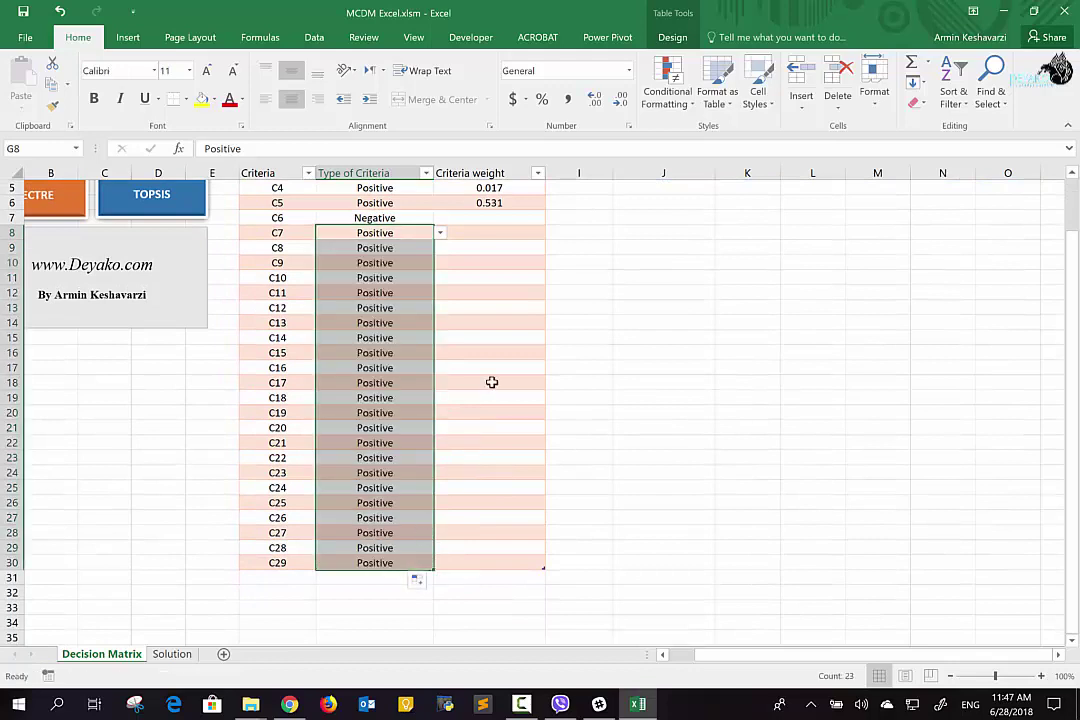
pyautogui.scroll(1, 492, 382)
pyautogui.scroll(1, 492, 382)
pyautogui.moveTo(513, 214); pyautogui.dragTo(516, 287)
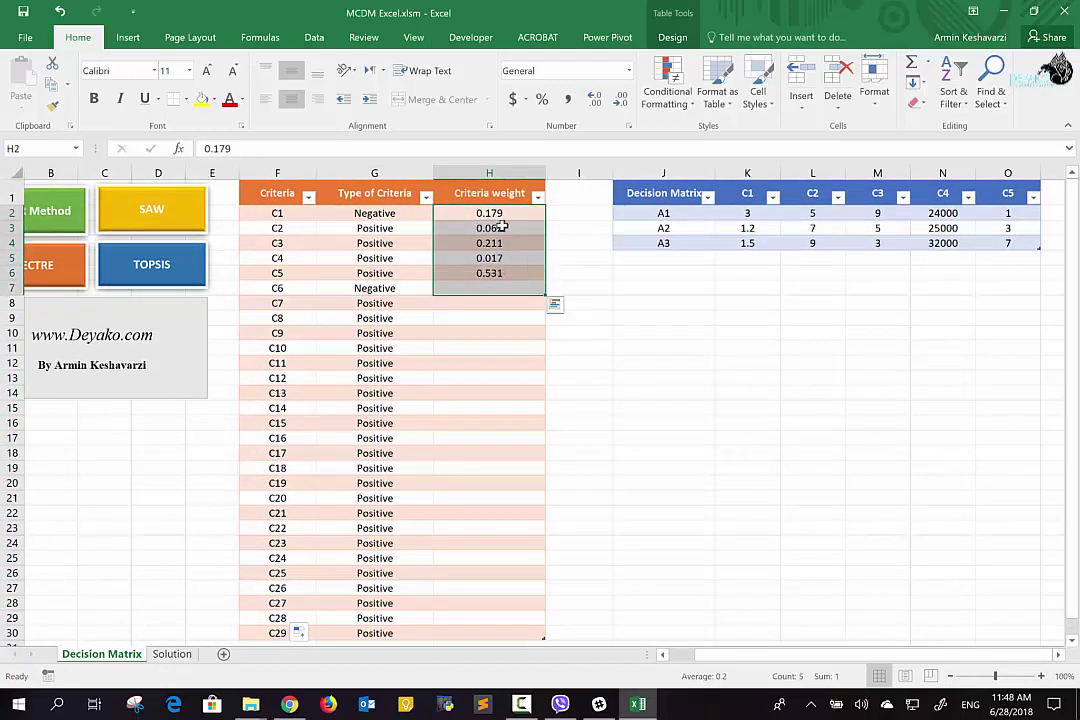
pyautogui.click(486, 287)
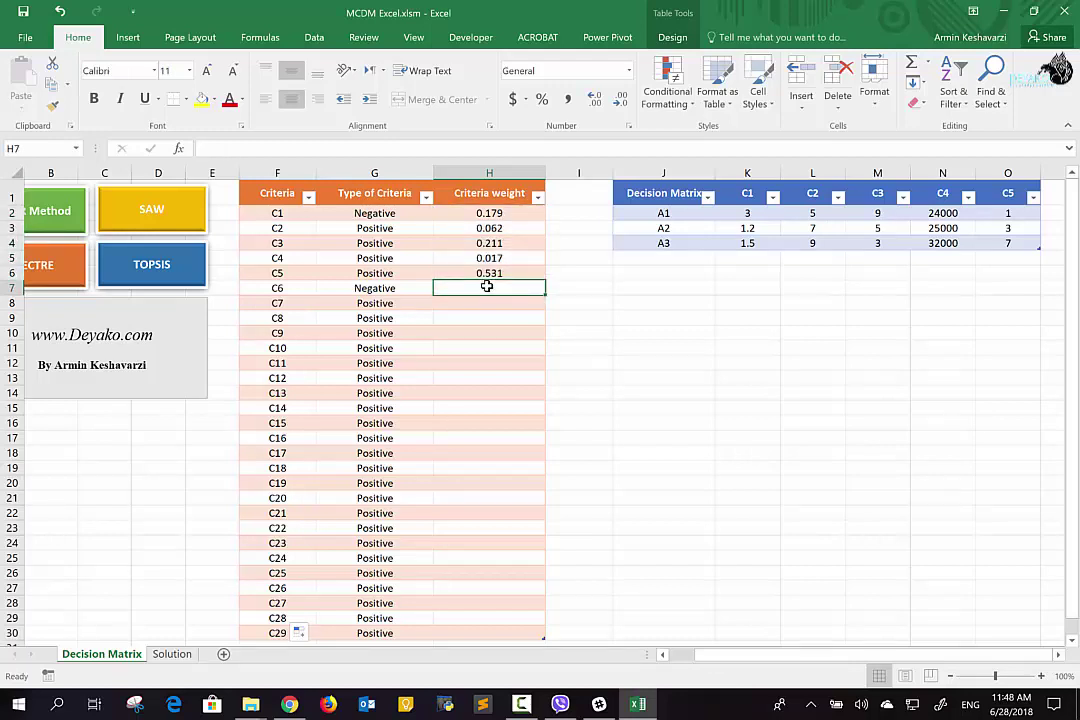
pyautogui.moveTo(514, 213); pyautogui.dragTo(514, 274)
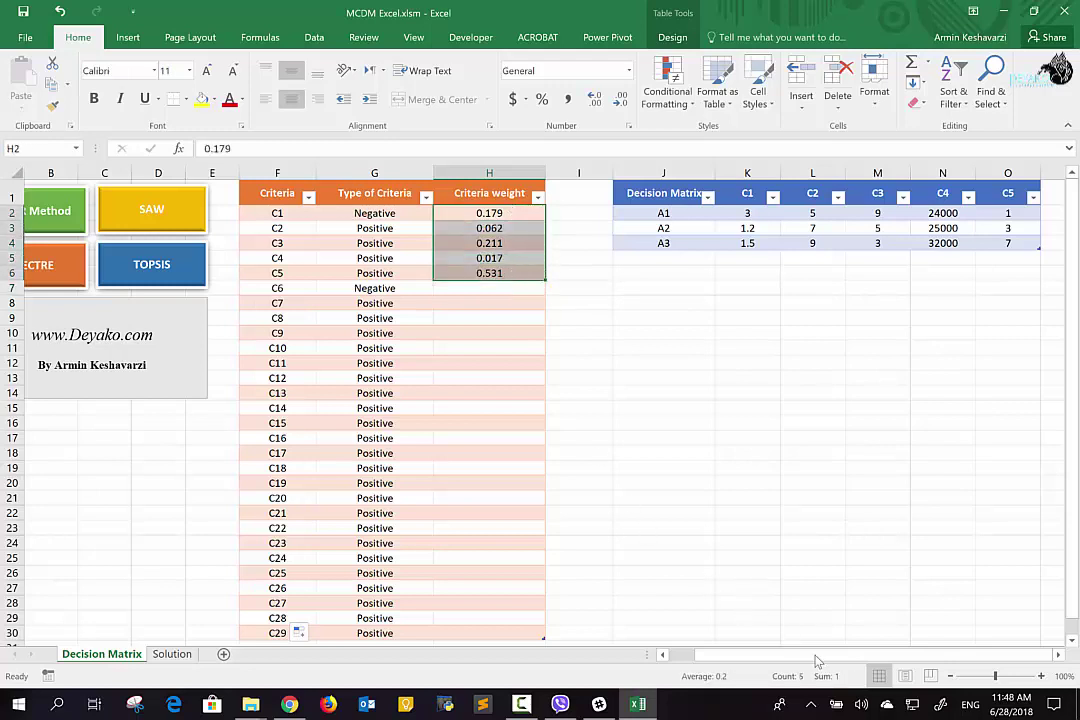
pyautogui.click(495, 272)
pyautogui.press('Delete')
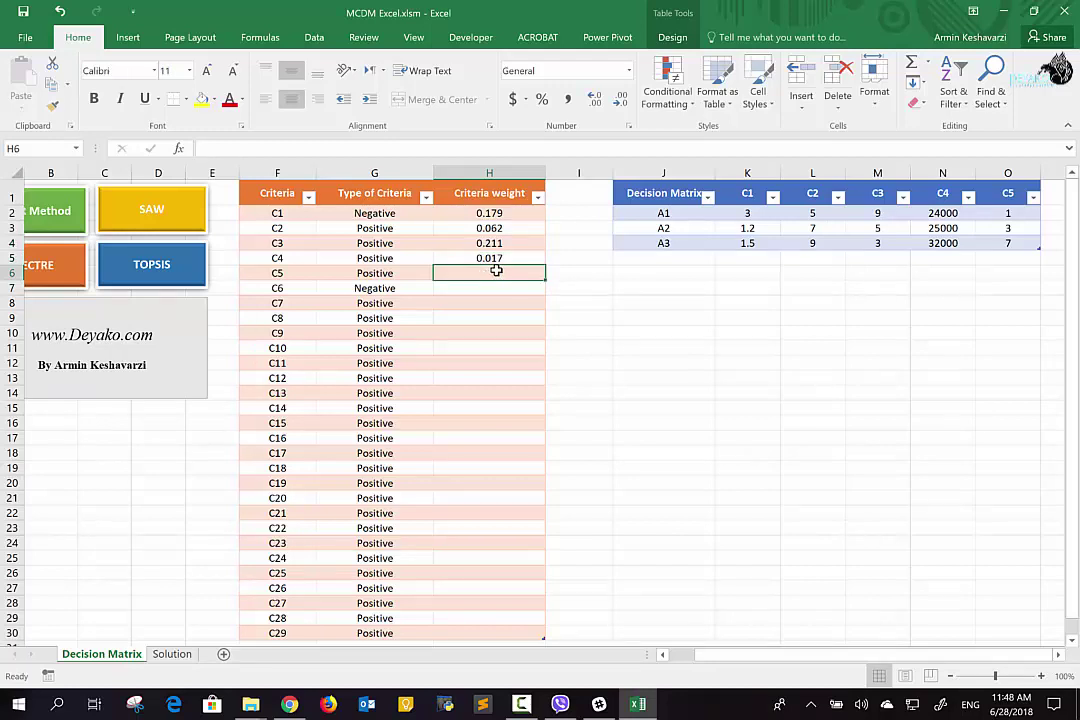
pyautogui.scroll(-2, 485, 328)
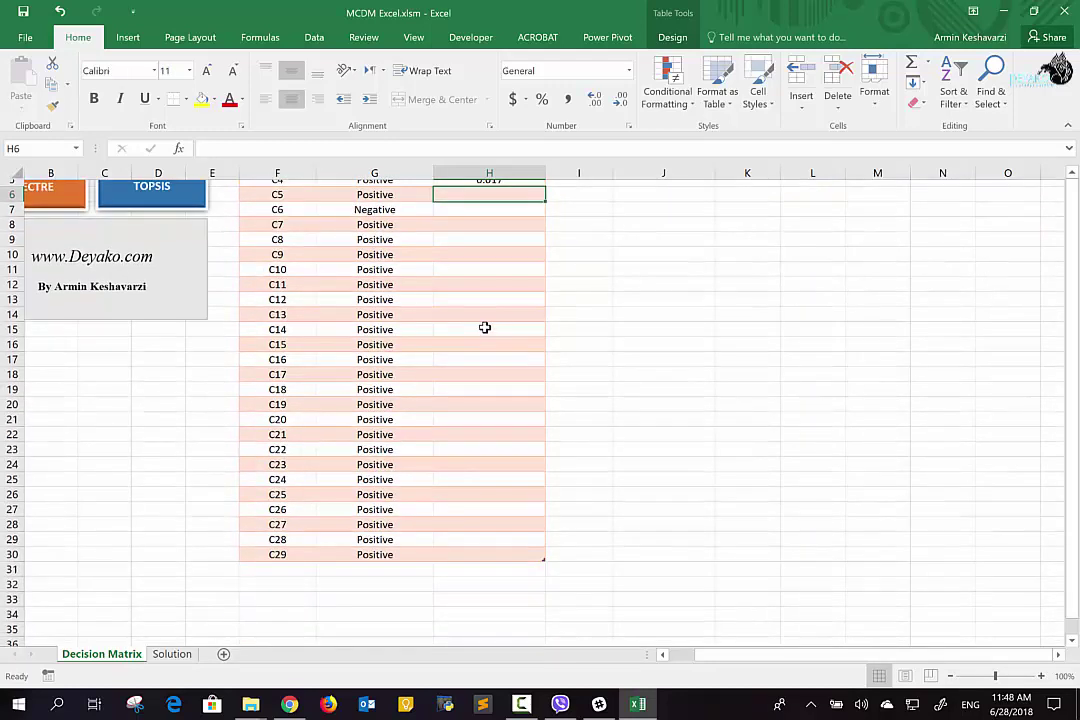
pyautogui.scroll(2, 485, 328)
pyautogui.scroll(-1, 485, 328)
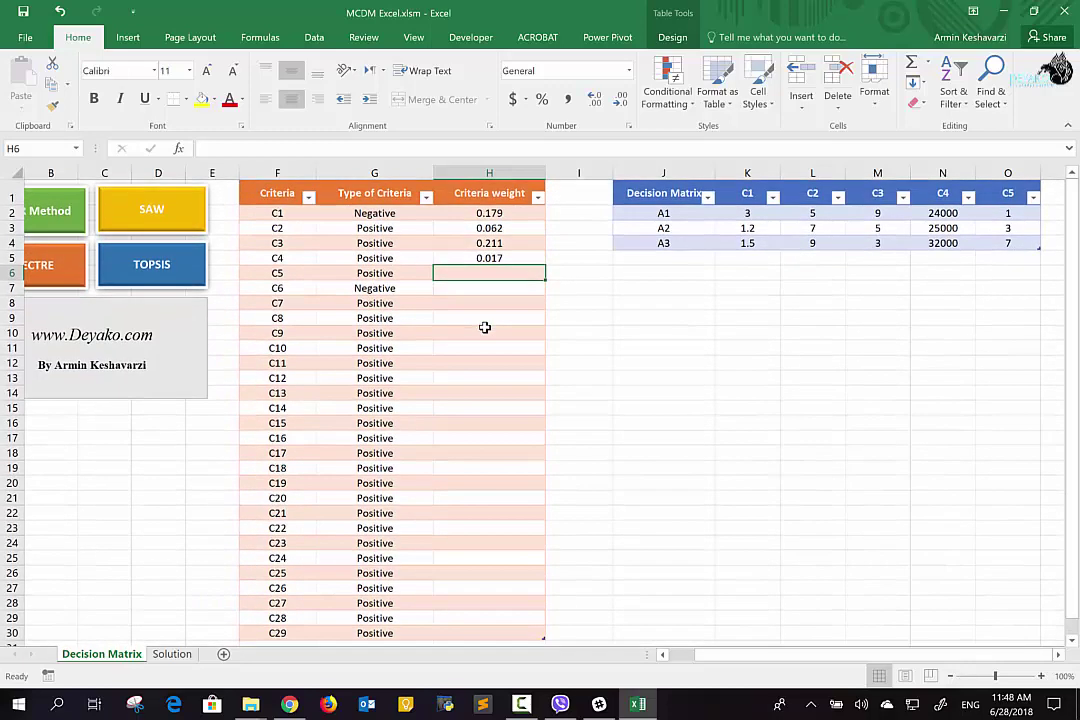
pyautogui.write('0')
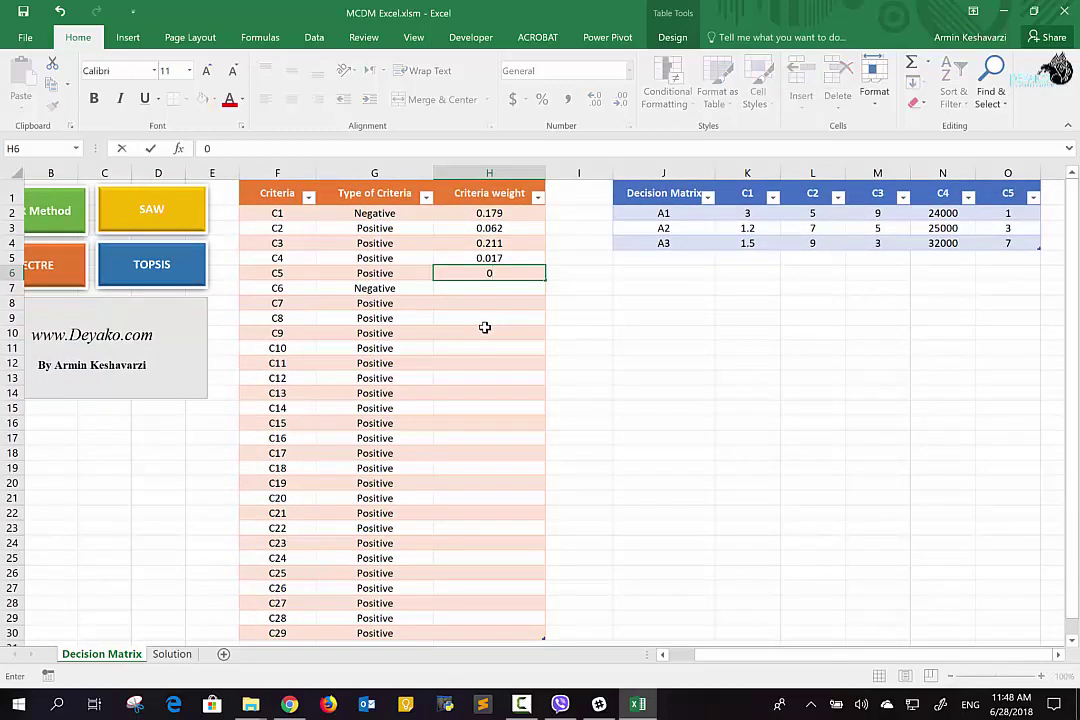
pyautogui.write('5/')
pyautogui.press('Escape')
pyautogui.moveTo(277, 273)
pyautogui.mouseDown()
pyautogui.moveTo(262, 657)
pyautogui.moveTo(277, 562)
pyautogui.mouseUp()
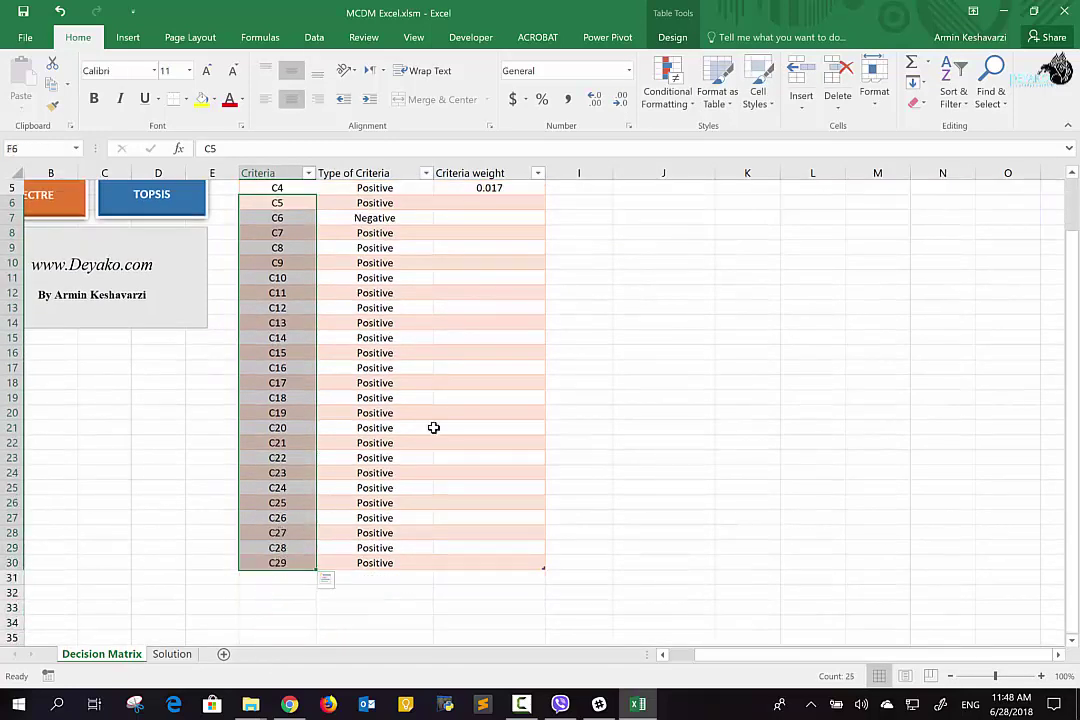
pyautogui.scroll(2, 433, 427)
pyautogui.click(503, 277)
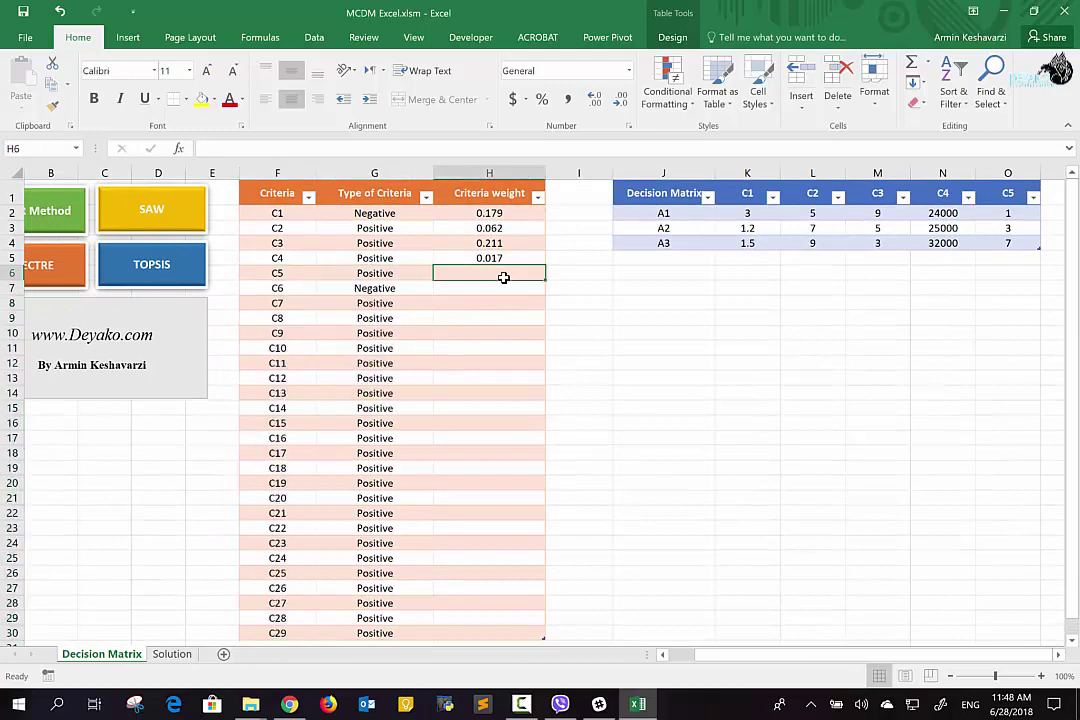
# Step: Enter the weight formula =(1-SUM($H$2:$H$5))/25 in H6
pyautogui.write('=1-')
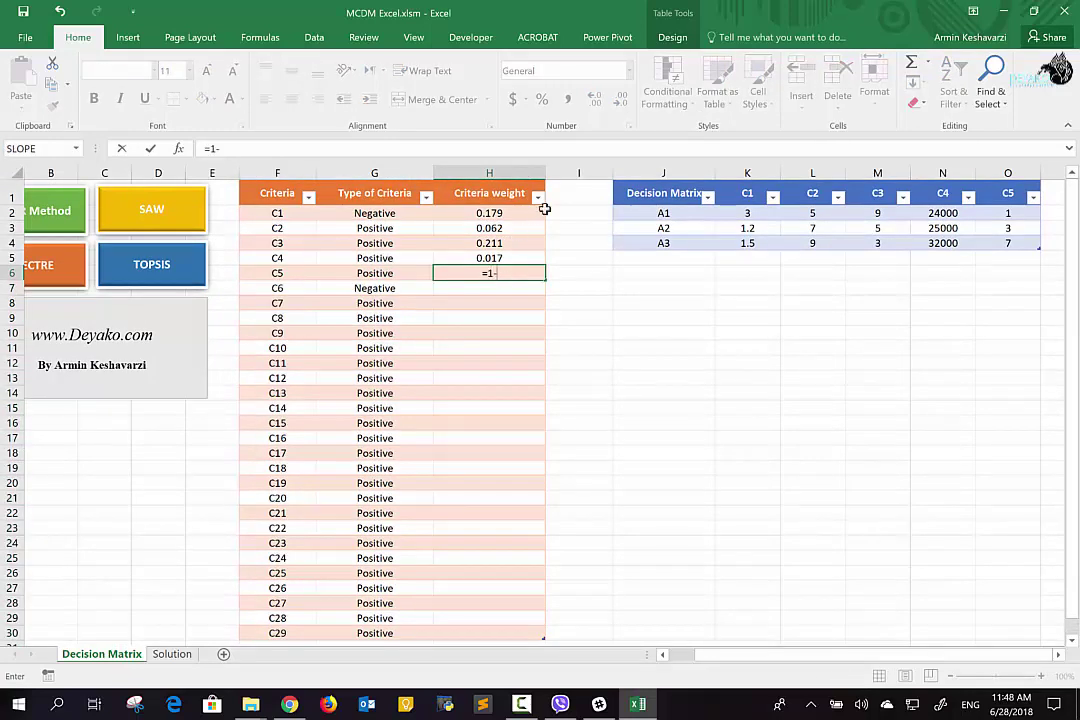
pyautogui.write('(s')
pyautogui.write('um(')
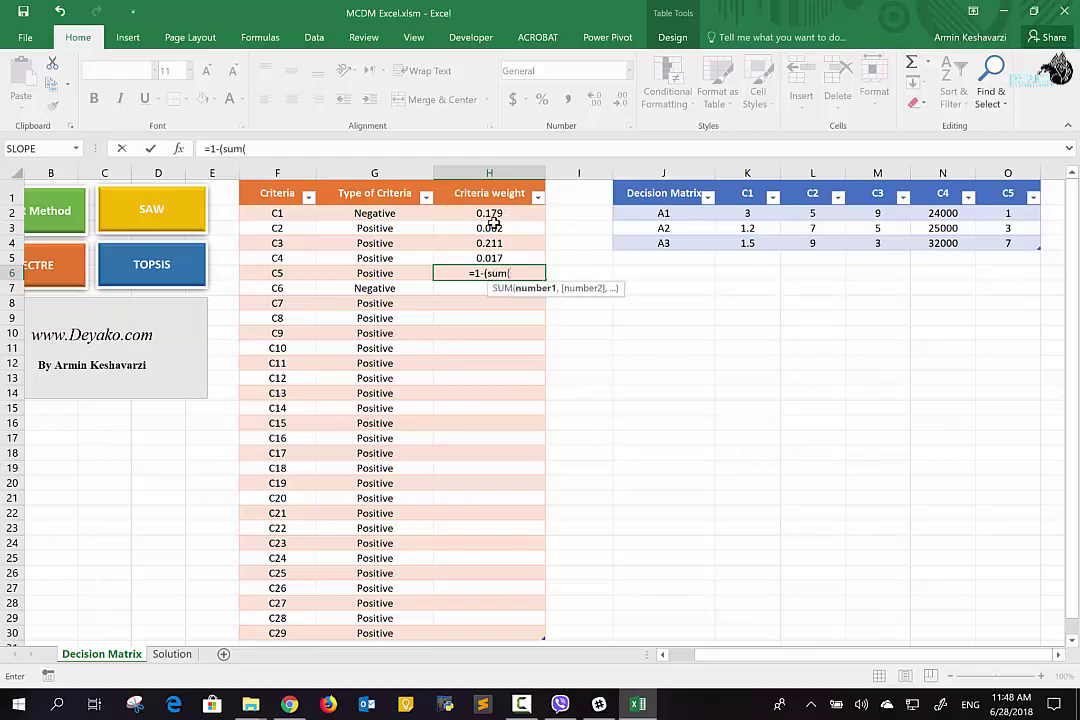
pyautogui.moveTo(496, 213); pyautogui.dragTo(494, 256)
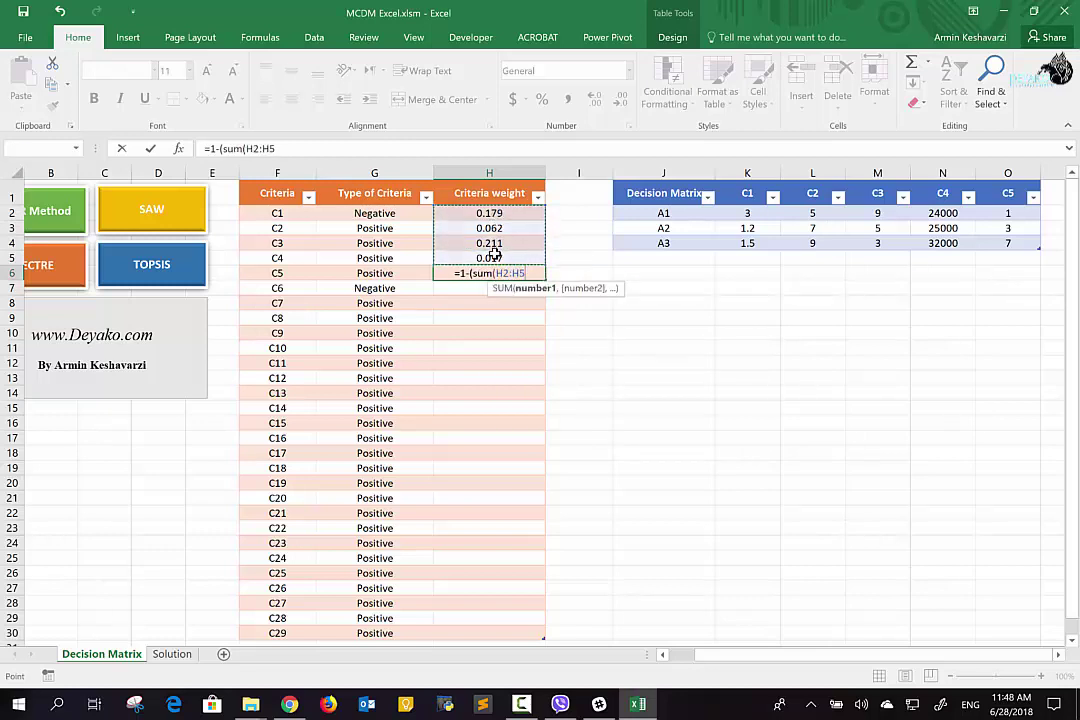
pyautogui.write(')')
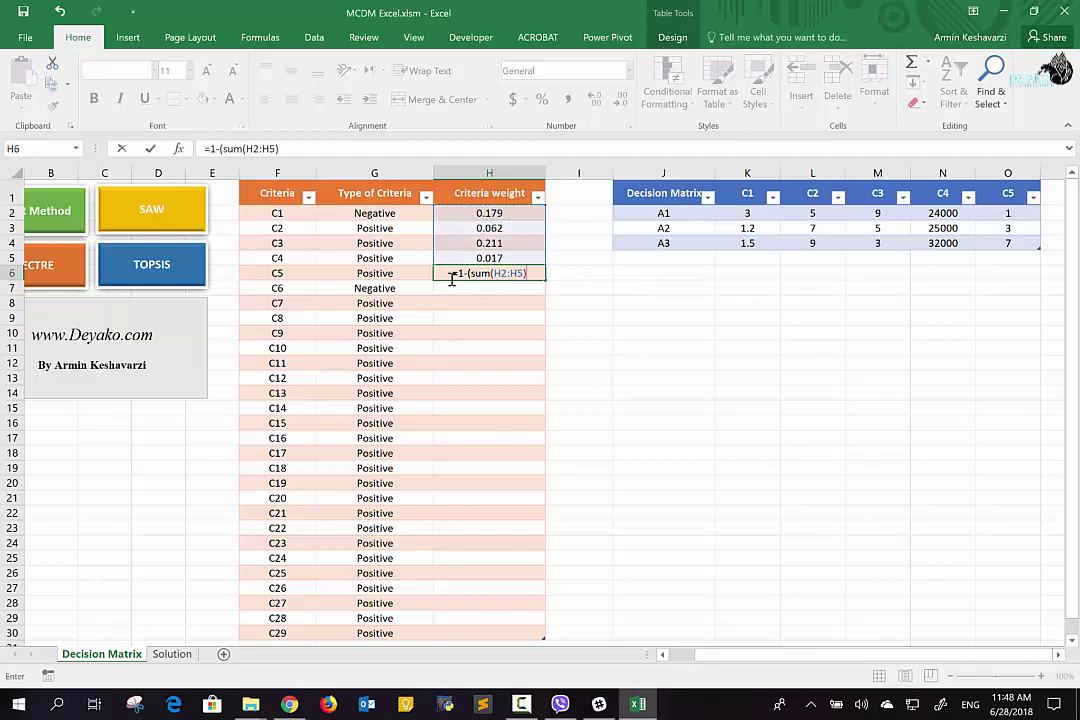
pyautogui.write(')')
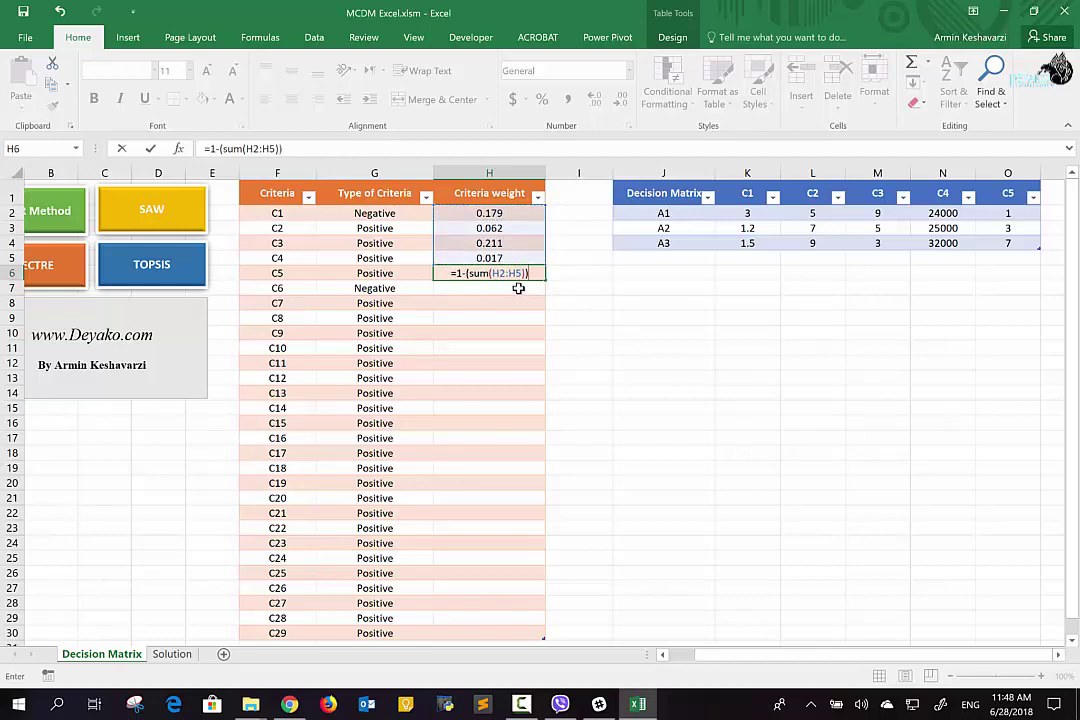
pyautogui.click(465, 278)
pyautogui.write('(')
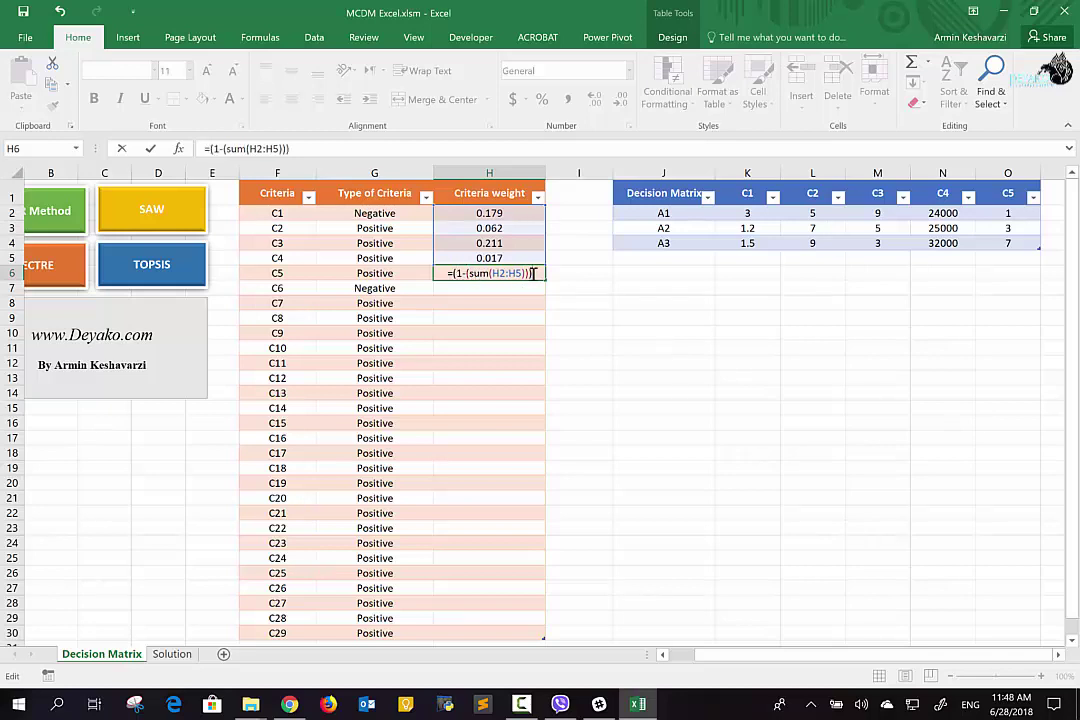
pyautogui.write('/2')
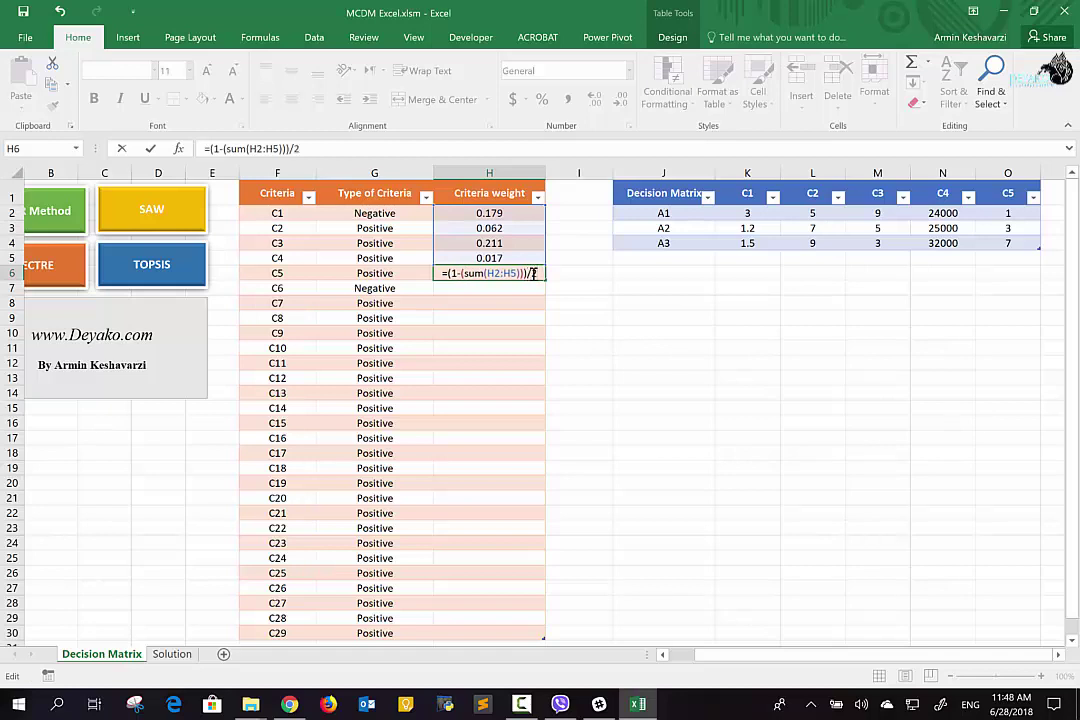
pyautogui.write('5')
pyautogui.hotkey('ctrl', 'Return')
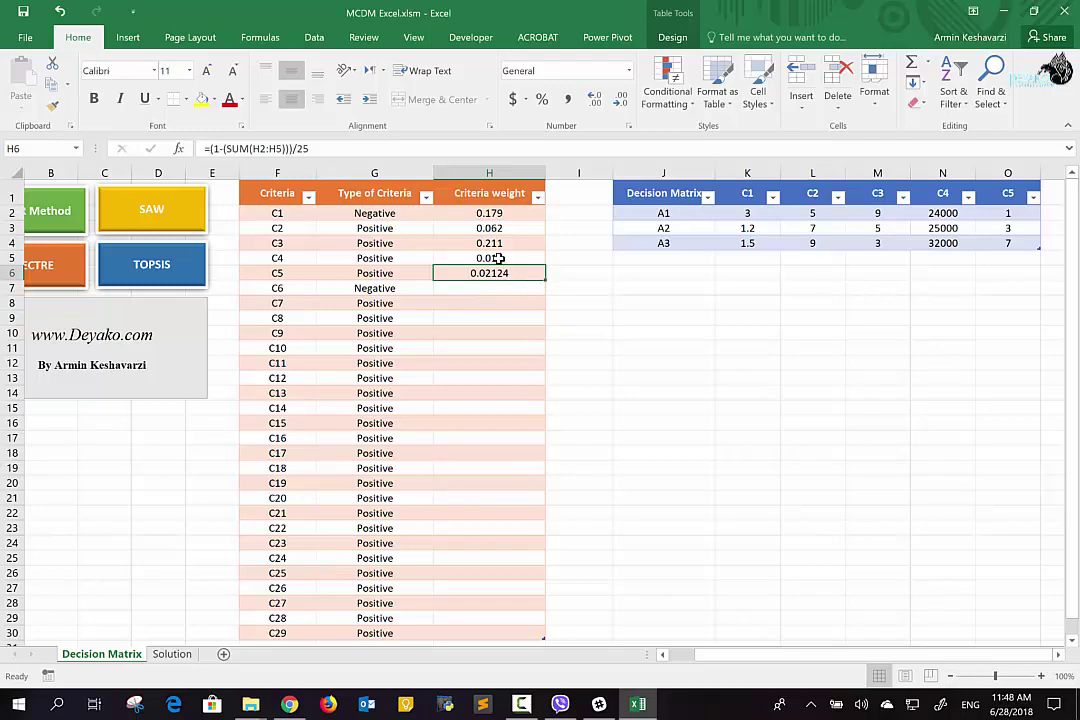
pyautogui.click(267, 148)
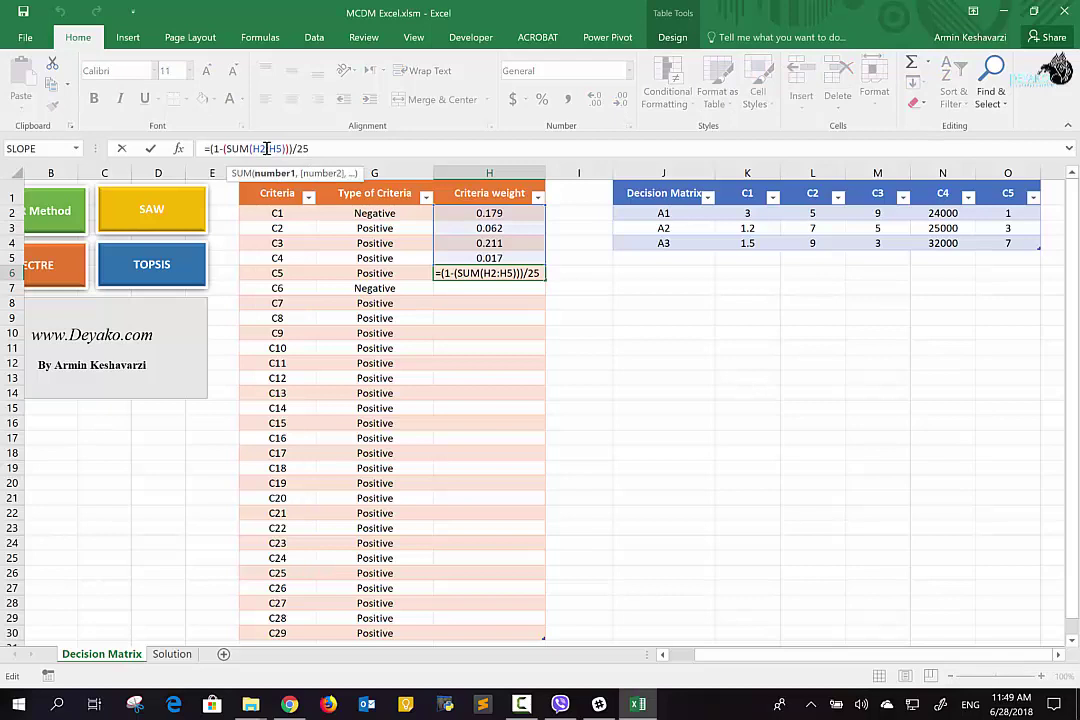
pyautogui.press('F4')
pyautogui.click(284, 148)
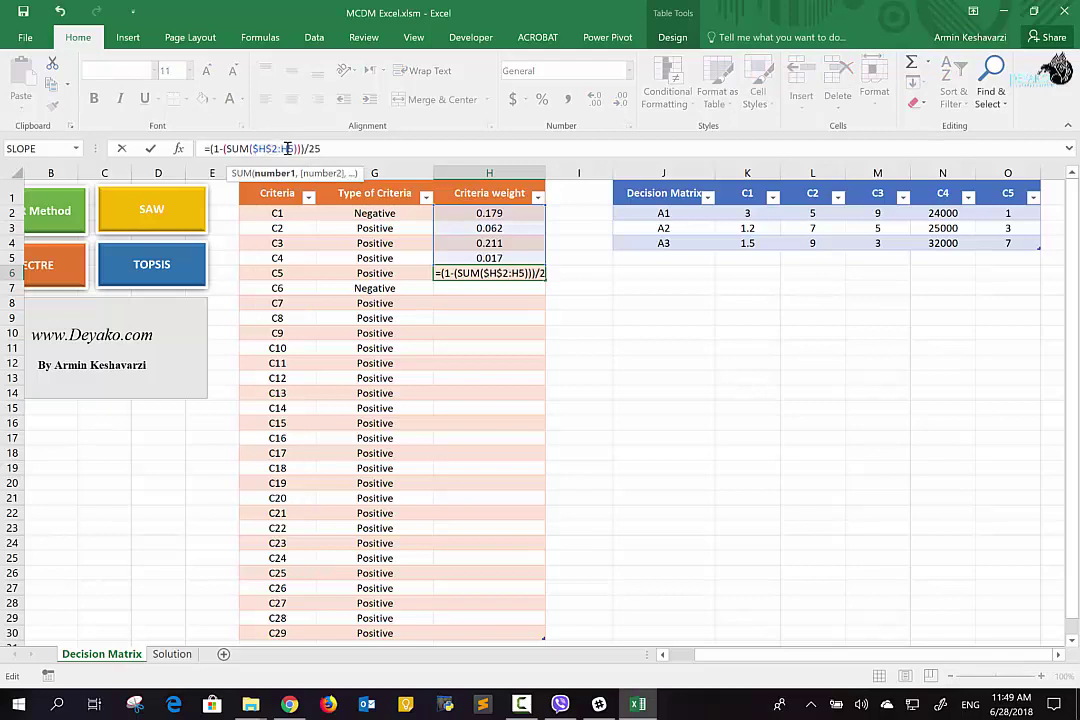
pyautogui.press('F4')
pyautogui.press('Return')
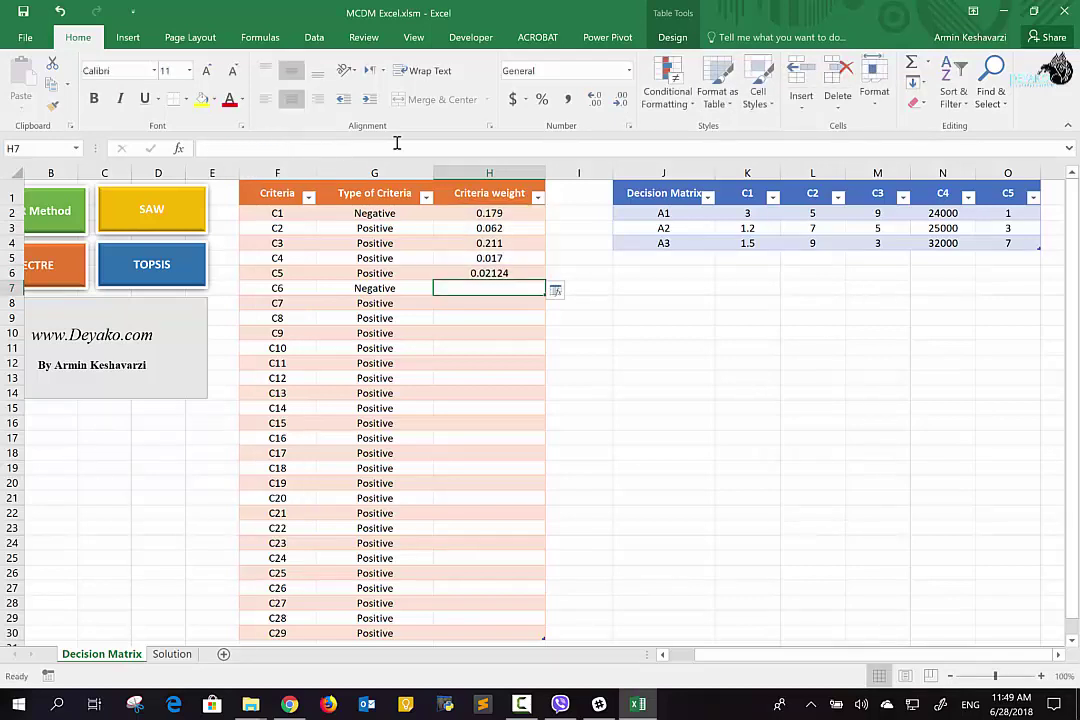
# Step: Fill the H6 weight formula down to H30 and confirm the weights total 1
pyautogui.click(511, 272)
pyautogui.moveTo(545, 277); pyautogui.dragTo(542, 595)
pyautogui.scroll(1, 520, 381)
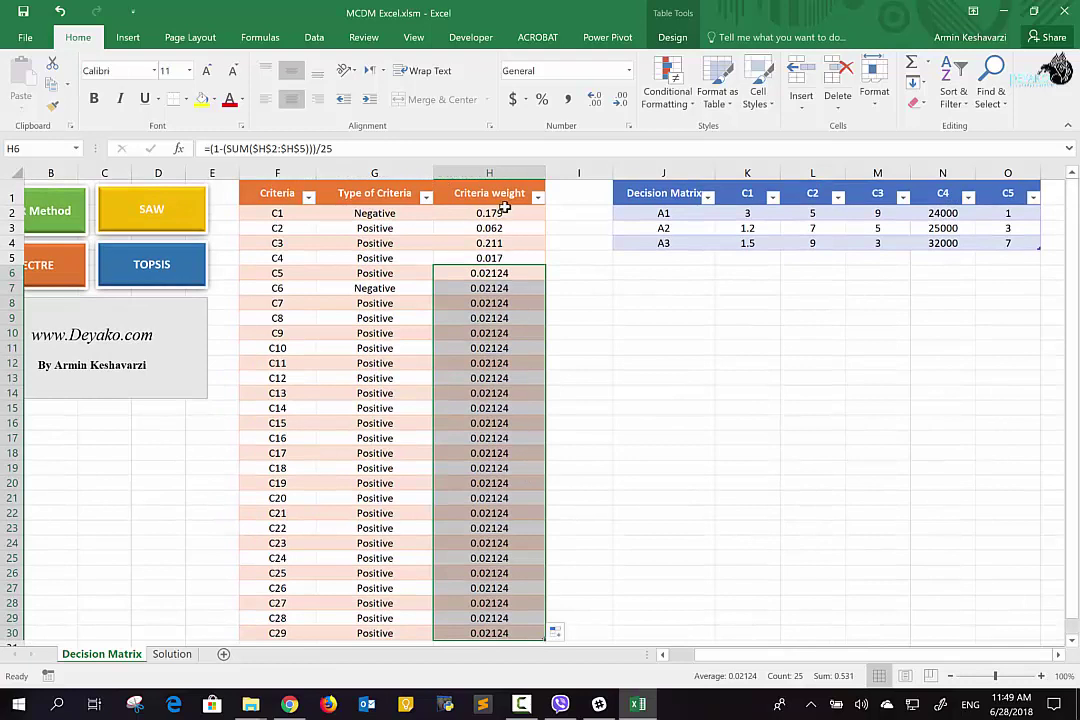
pyautogui.moveTo(499, 213); pyautogui.dragTo(490, 595)
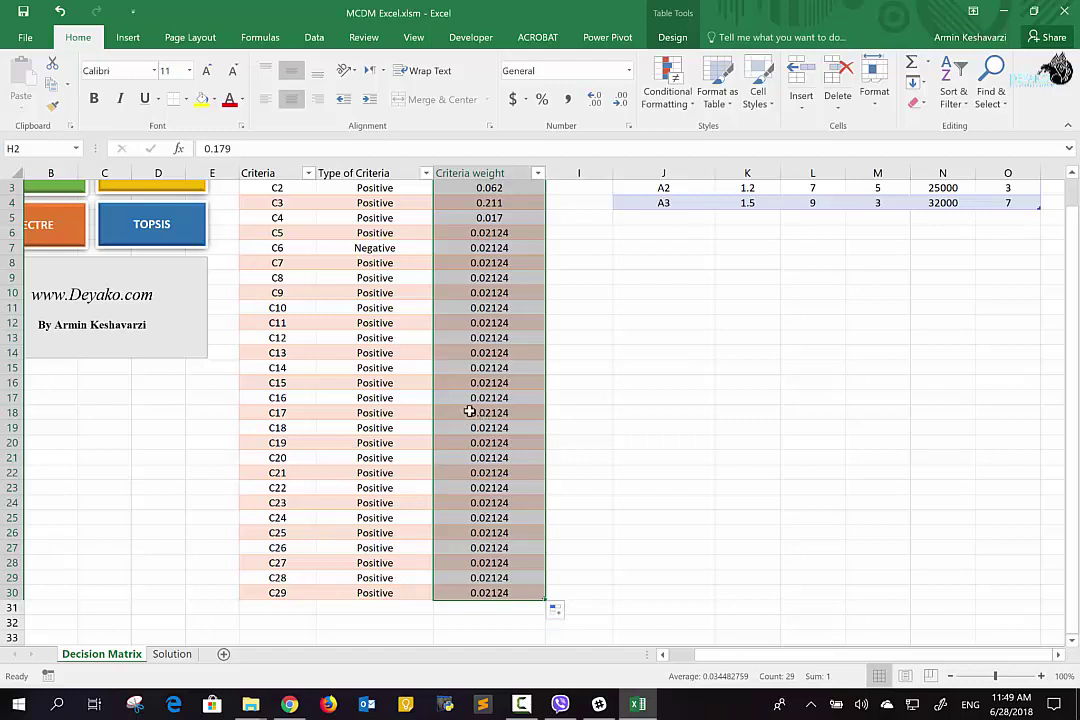
pyautogui.scroll(1, 470, 410)
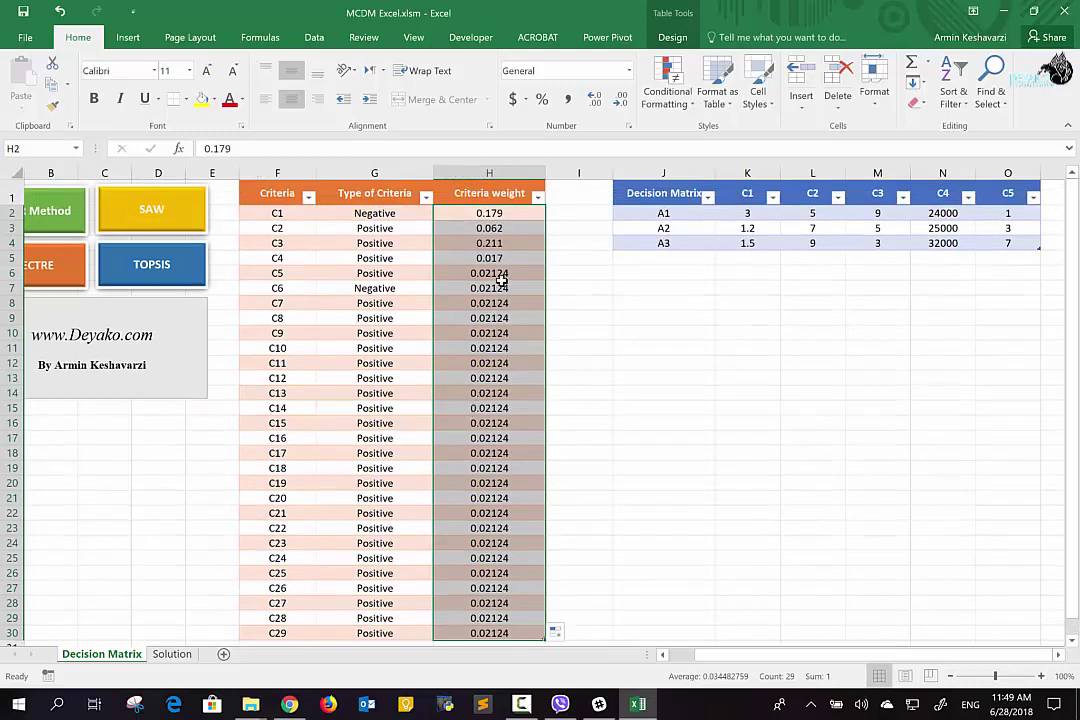
pyautogui.click(277, 287)
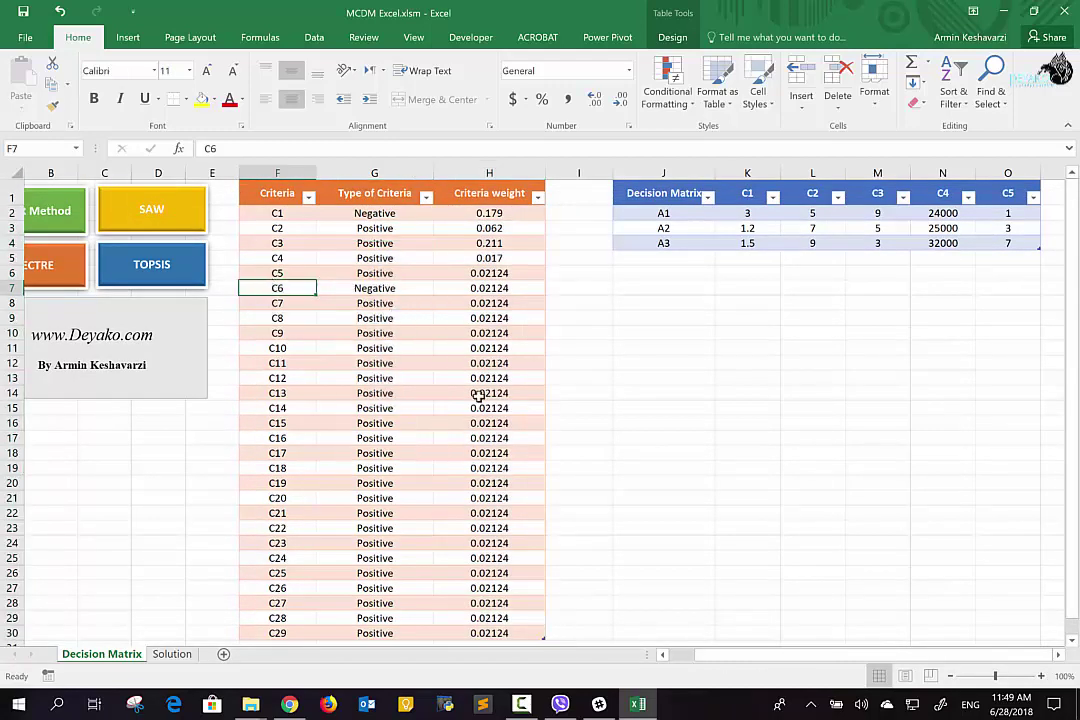
pyautogui.scroll(-1, 480, 400)
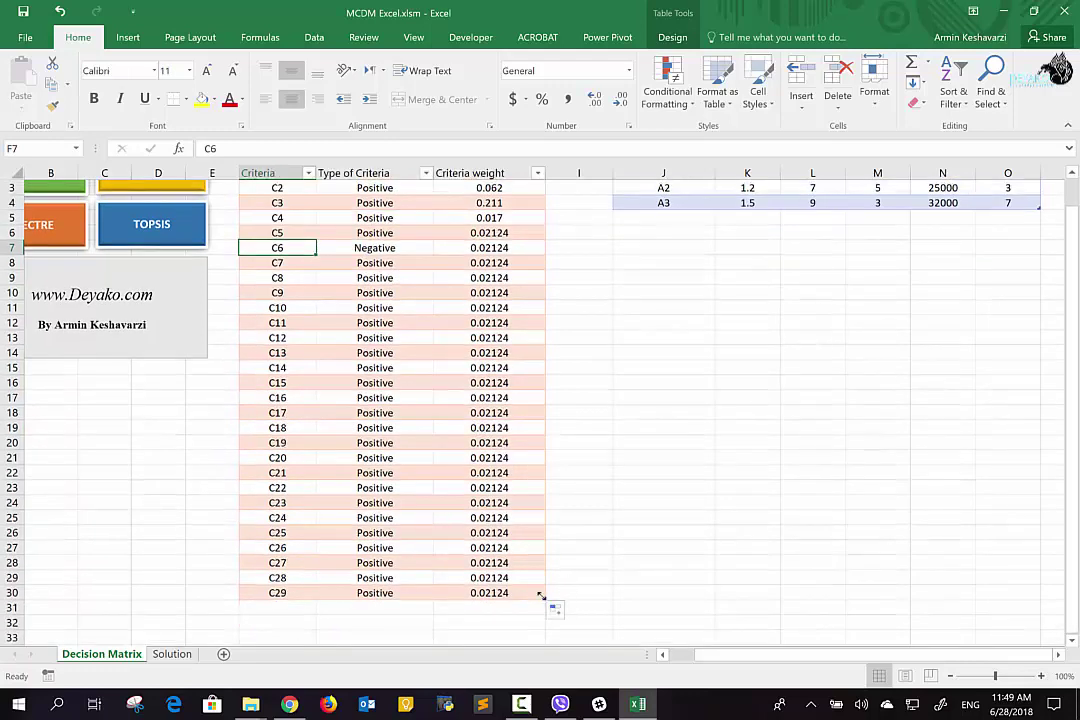
# Step: Resize the criteria table to end at C4, delete F6:H30, and check the four weights
pyautogui.moveTo(536, 551); pyautogui.dragTo(541, 231)
pyautogui.click(279, 232)
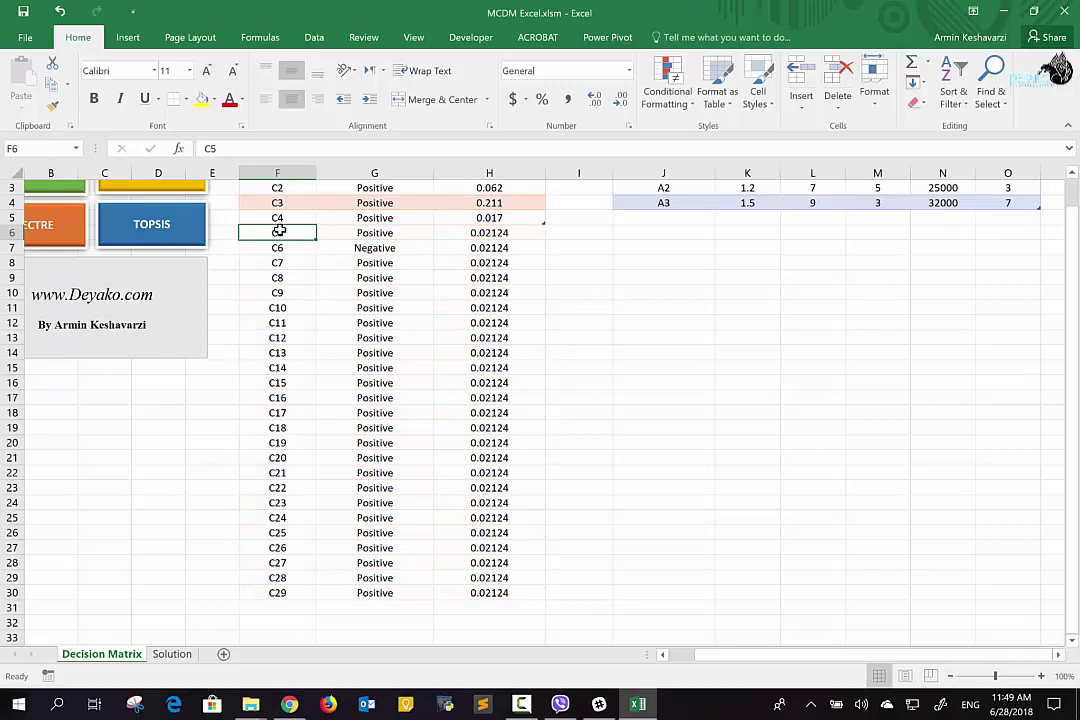
pyautogui.hotkey('ctrl', 'shift', 'Right')
pyautogui.hotkey('ctrl', 'shift', 'Down')
pyautogui.press('Delete')
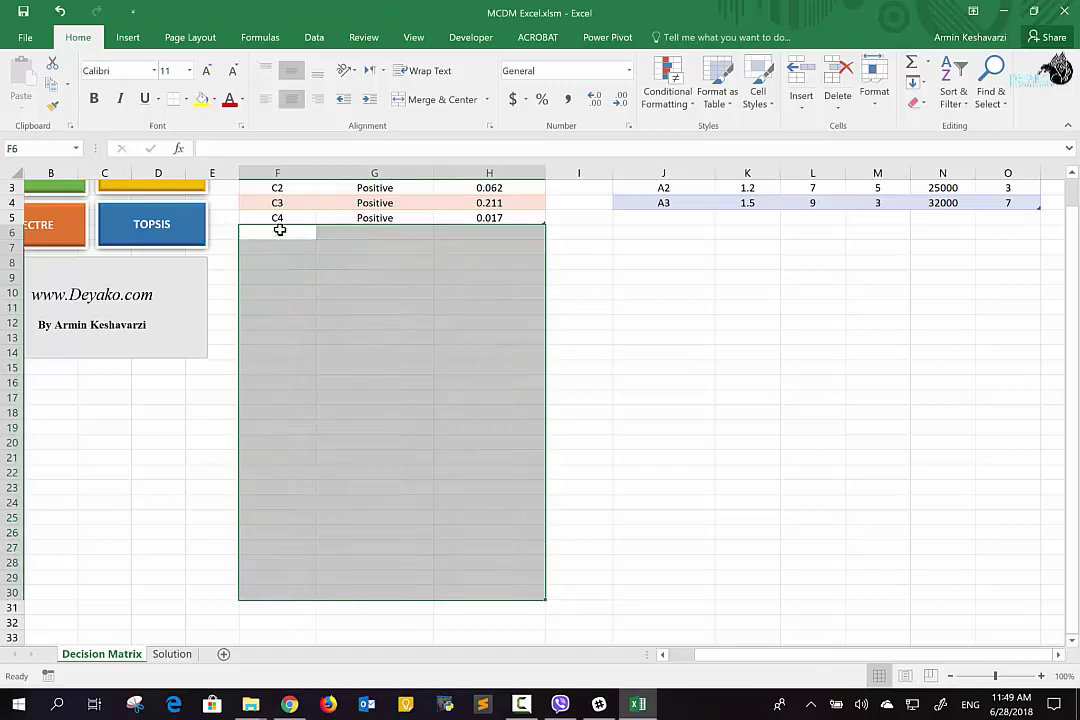
pyautogui.scroll(1, 279, 230)
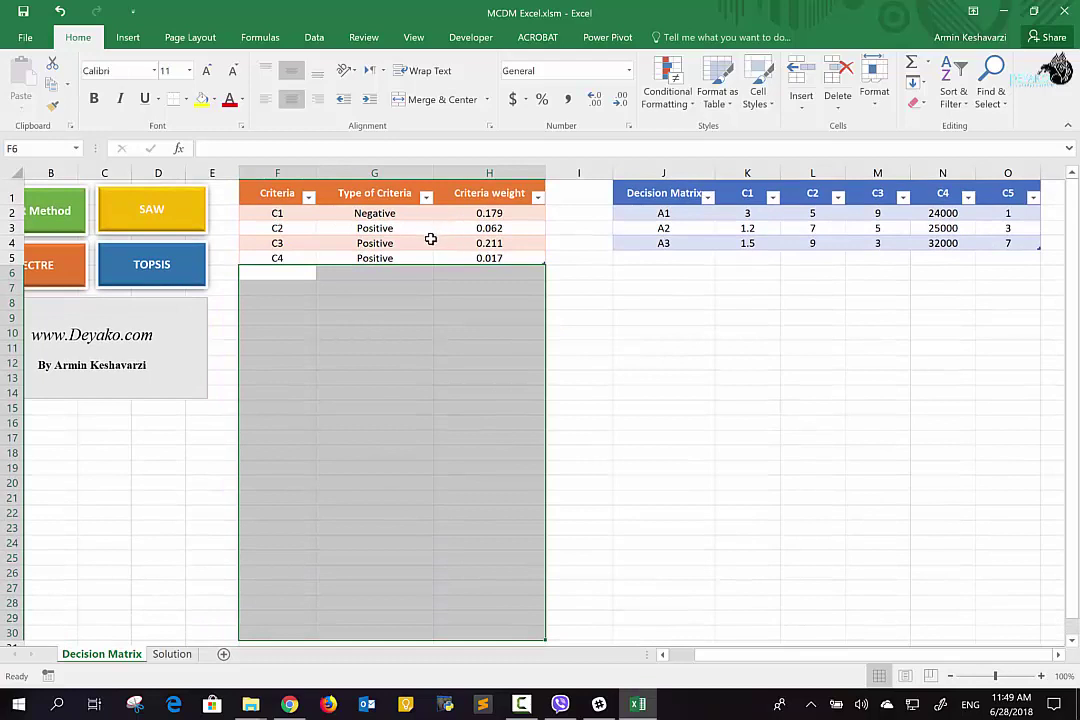
pyautogui.click(494, 228)
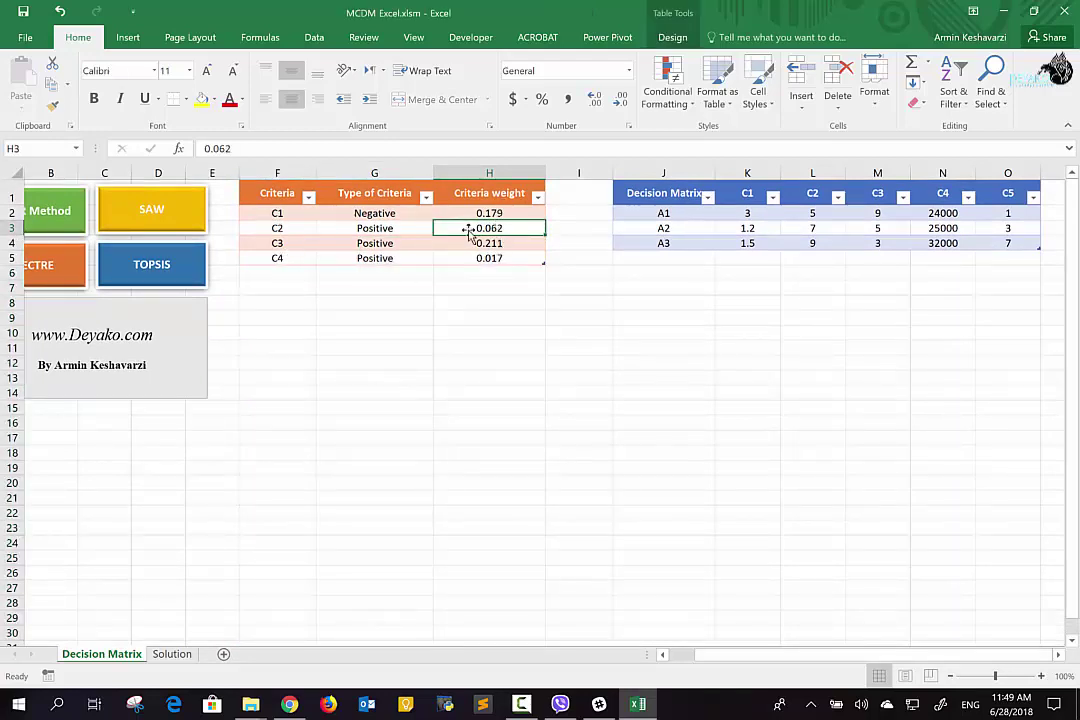
pyautogui.moveTo(498, 212); pyautogui.dragTo(494, 258)
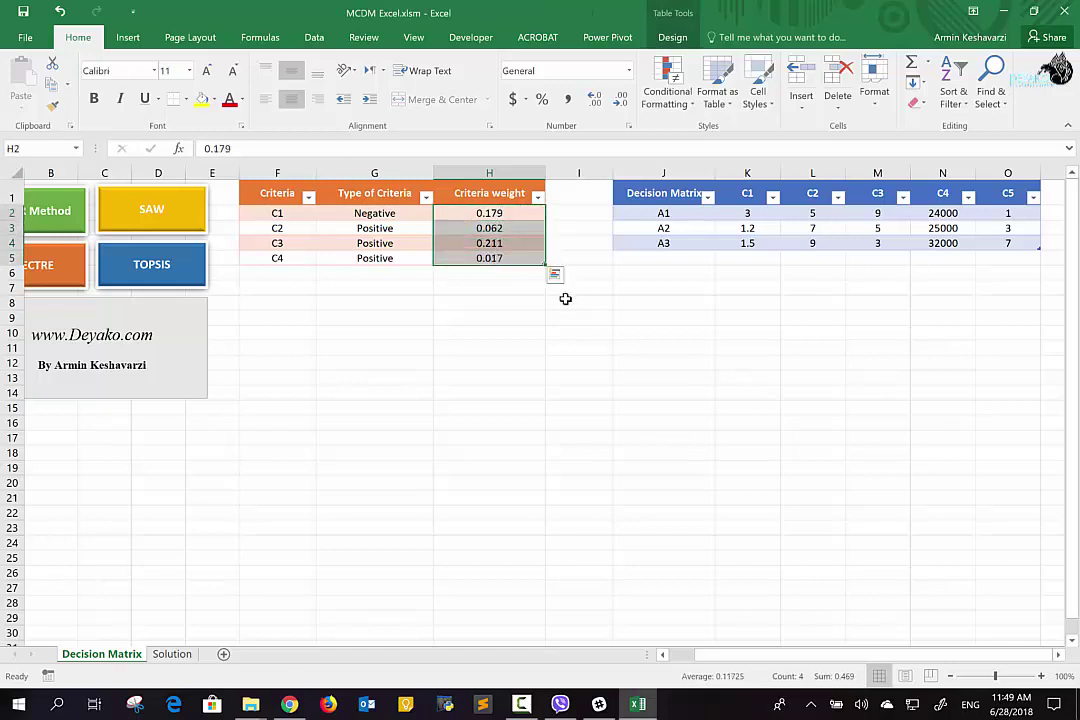
# Step: Re-add criterion C5 in F6 with type Positive
pyautogui.click(270, 277)
pyautogui.write('C5')
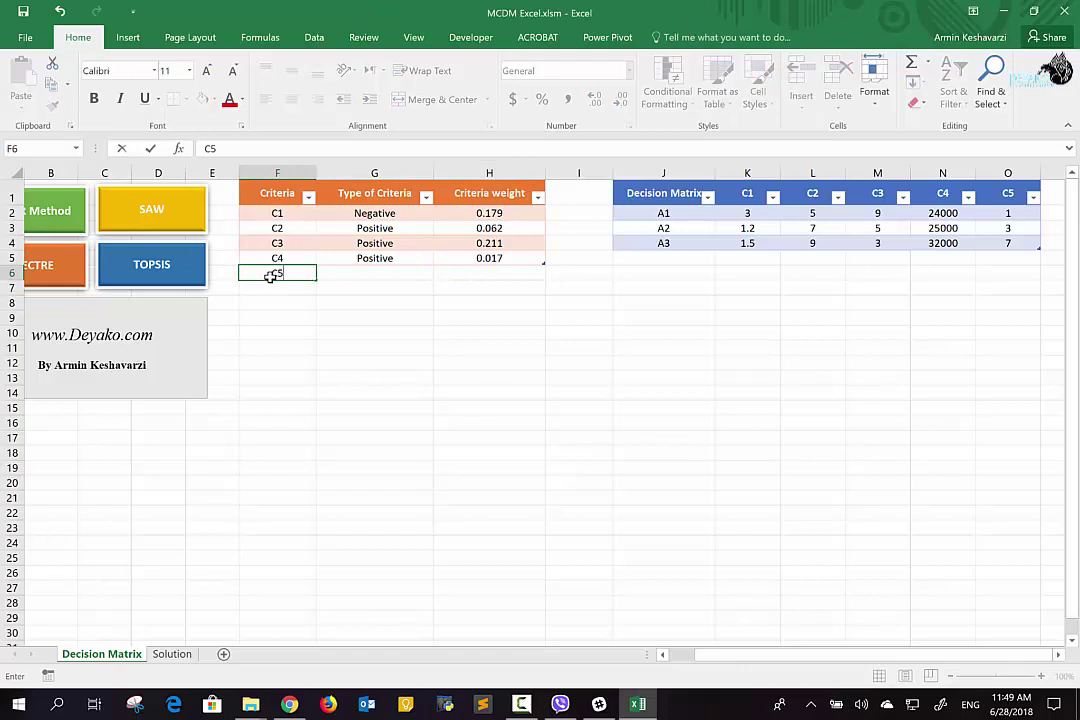
pyautogui.click(392, 273)
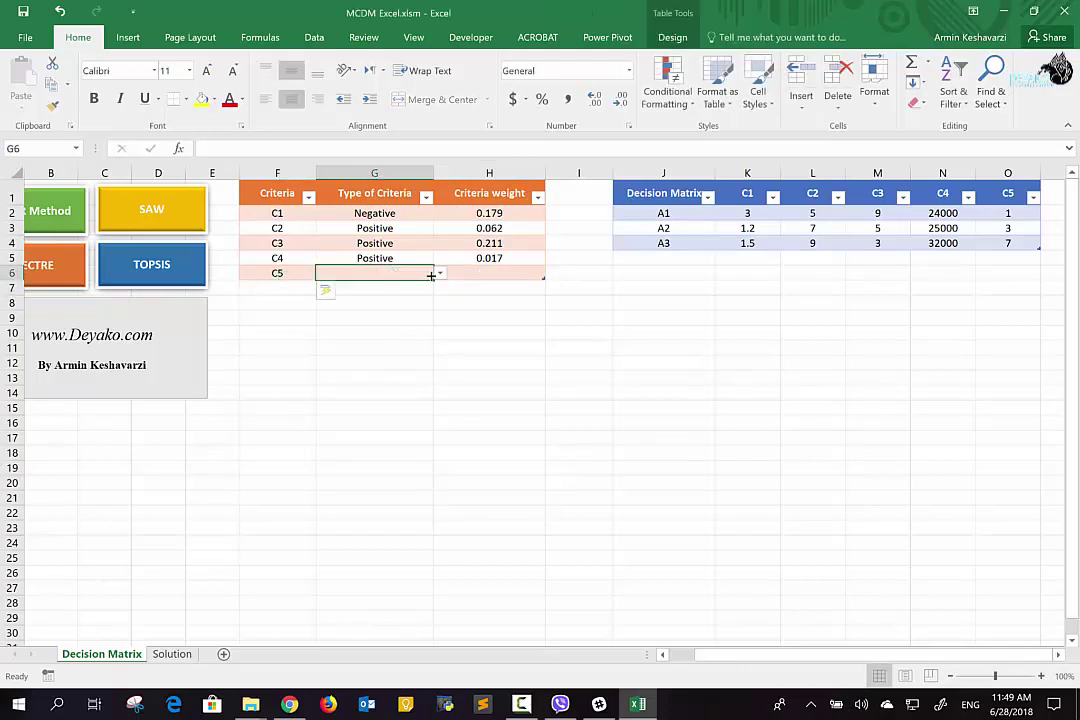
pyautogui.click(439, 273)
pyautogui.click(415, 299)
pyautogui.click(439, 273)
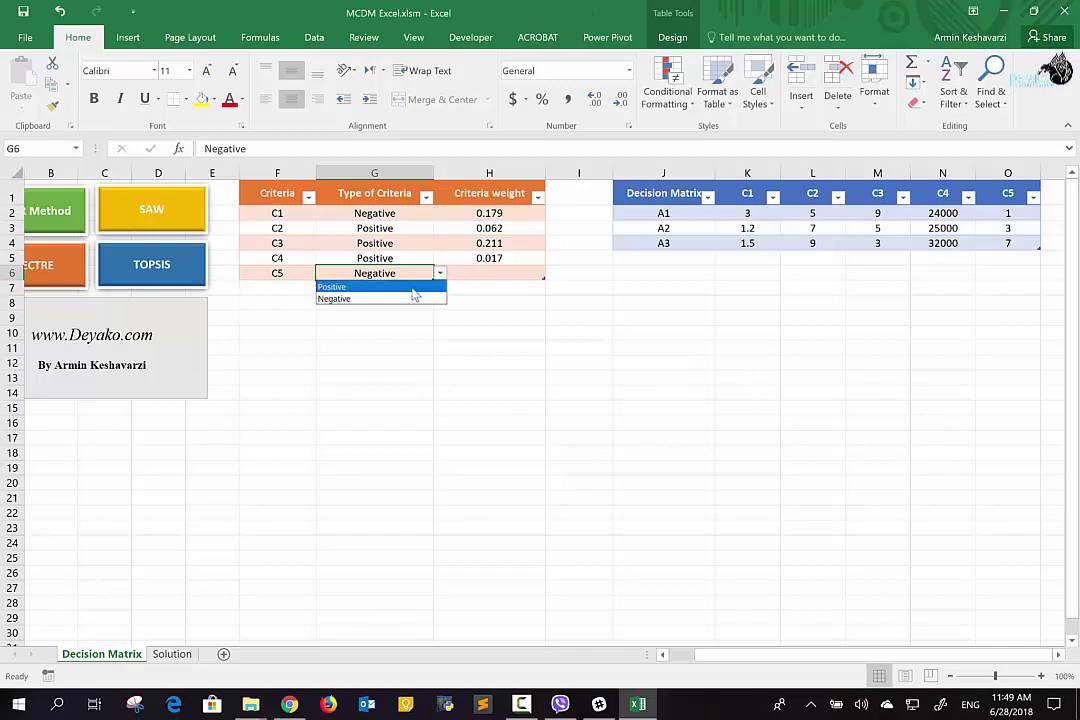
pyautogui.click(340, 285)
# Step: Give C5 the remaining weight with =1-SUM(H2:H5) in H6
pyautogui.click(498, 272)
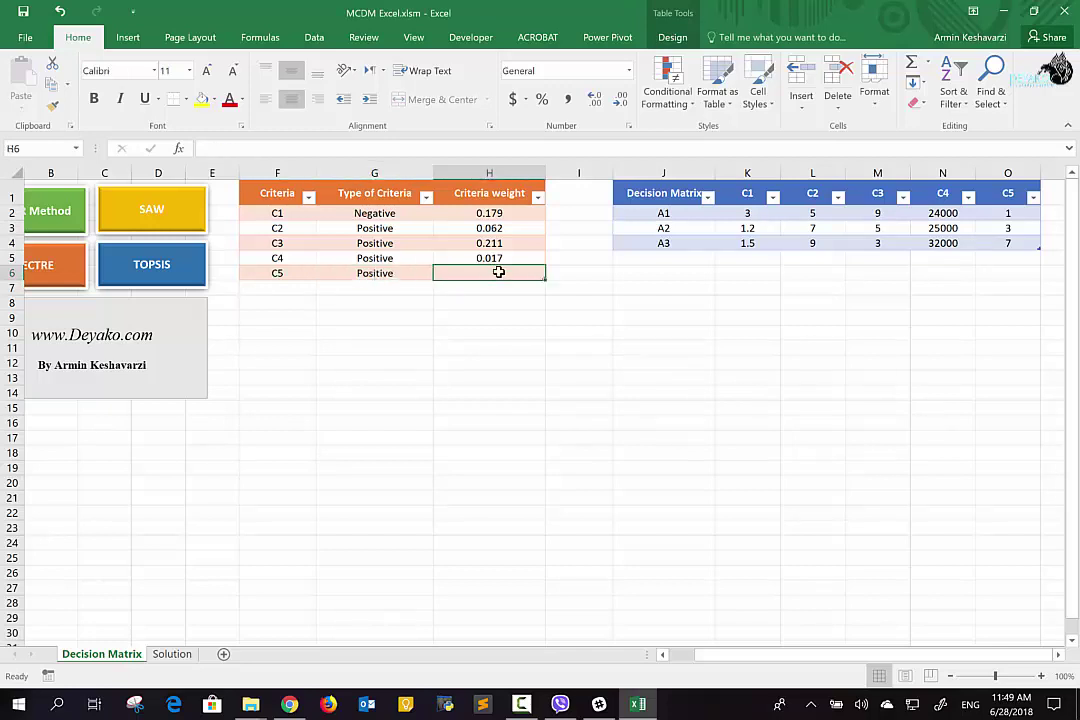
pyautogui.write('1-sum')
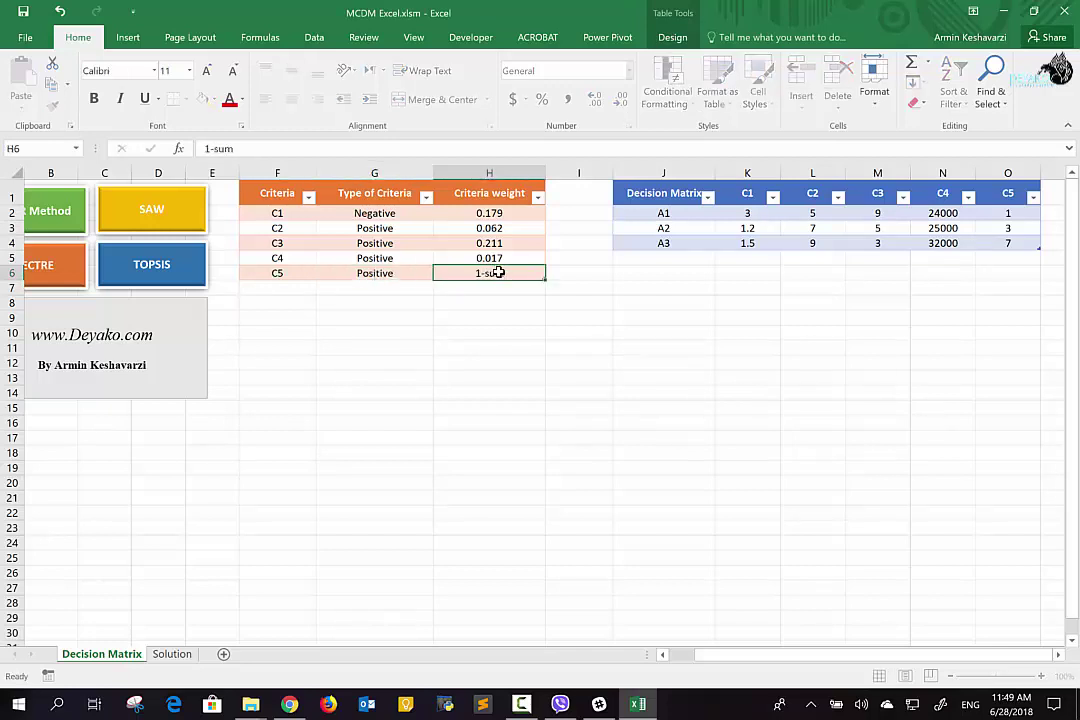
pyautogui.press('Return')
pyautogui.click(503, 276)
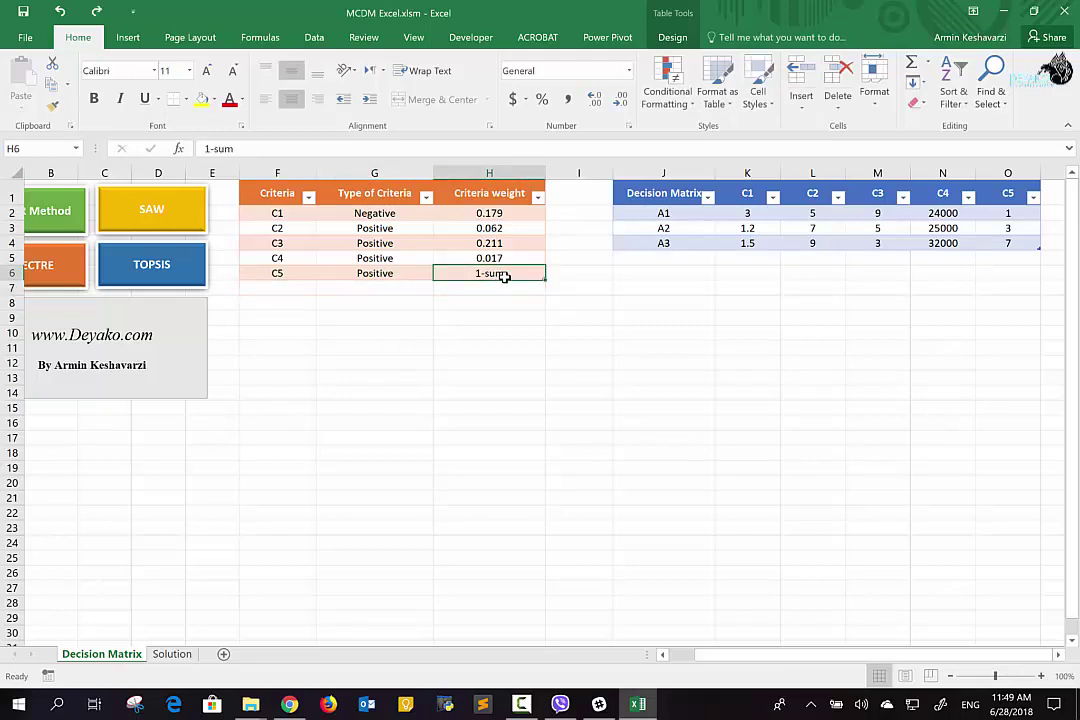
pyautogui.write('=')
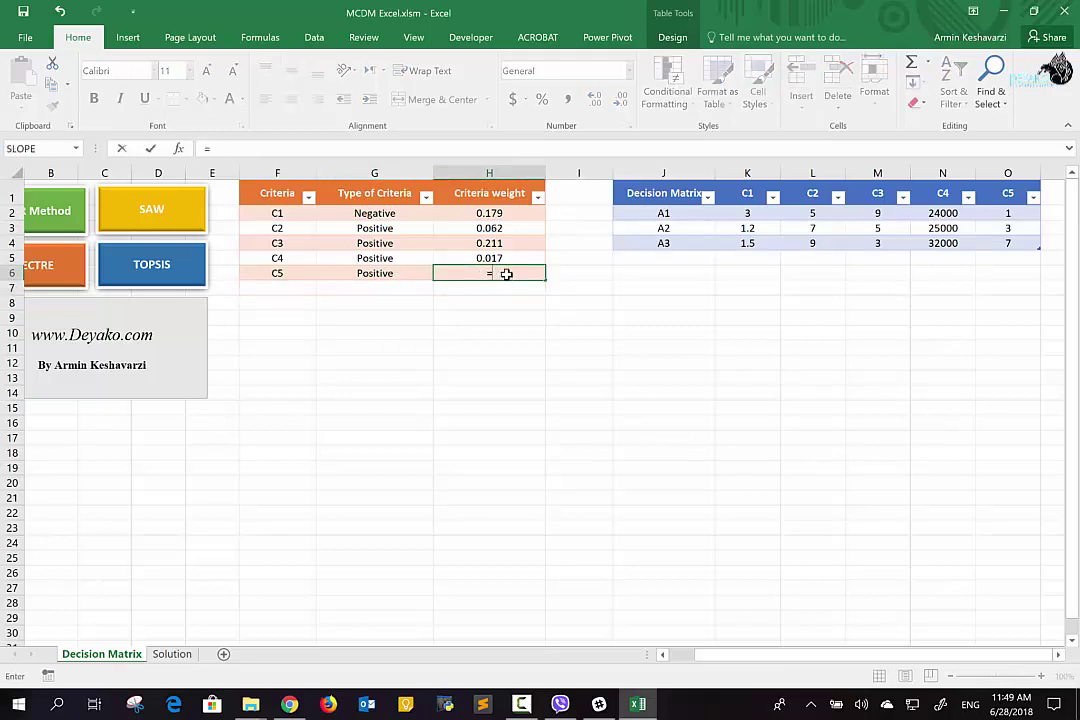
pyautogui.write('1')
pyautogui.write('sum')
pyautogui.press('Tab')
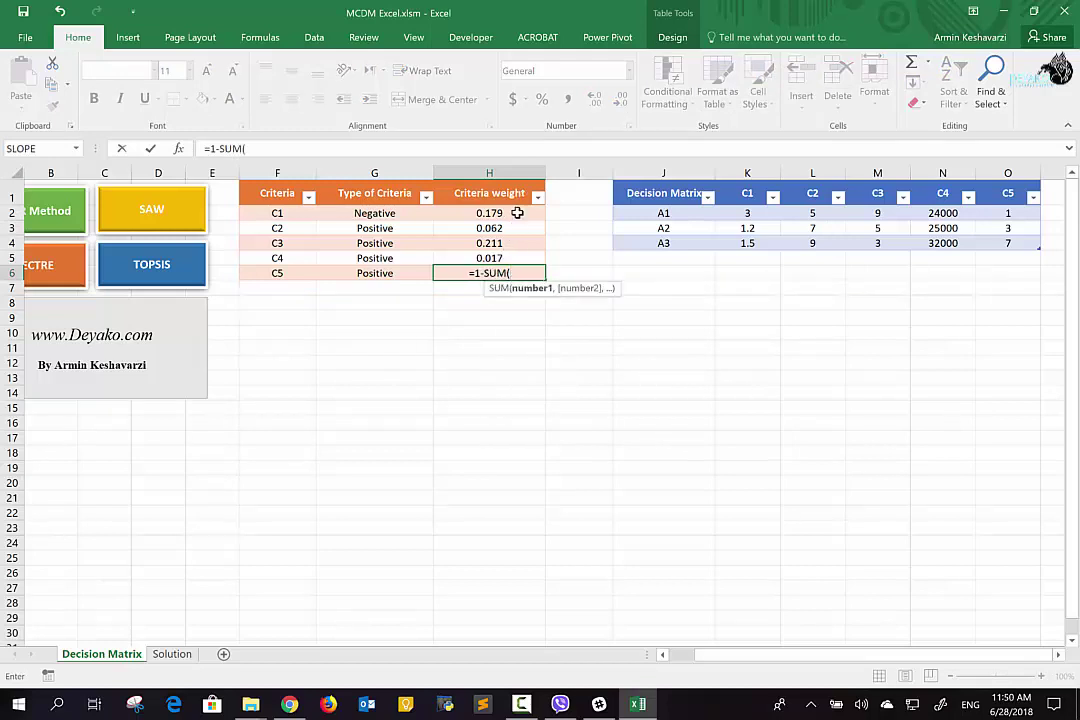
pyautogui.moveTo(516, 213); pyautogui.dragTo(511, 256)
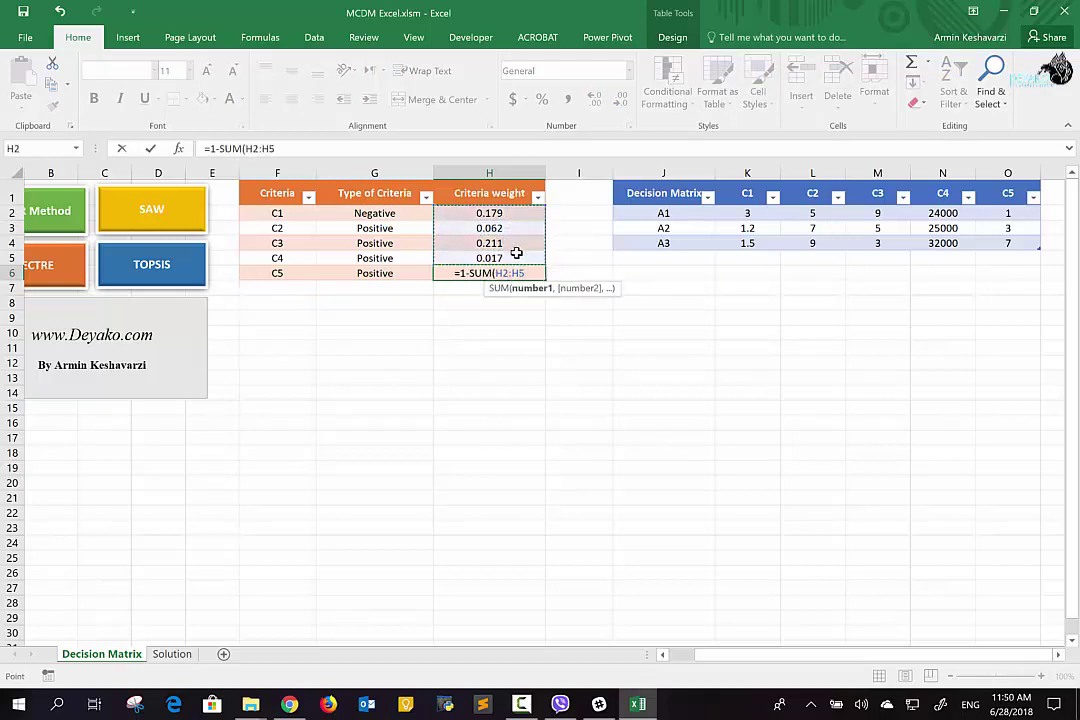
pyautogui.write(')')
pyautogui.press('Return')
# Step: Paste C5's weight 0.531 back as a value and check H2:H6 totals 1
pyautogui.click(487, 272)
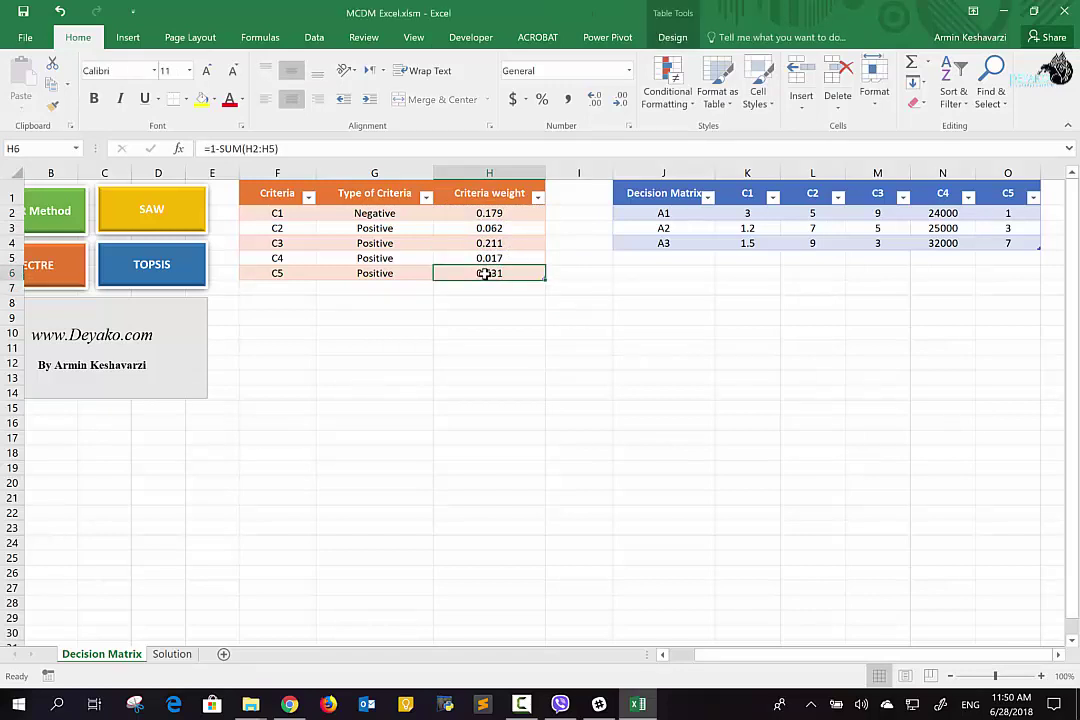
pyautogui.hotkey('ctrl', 'c')
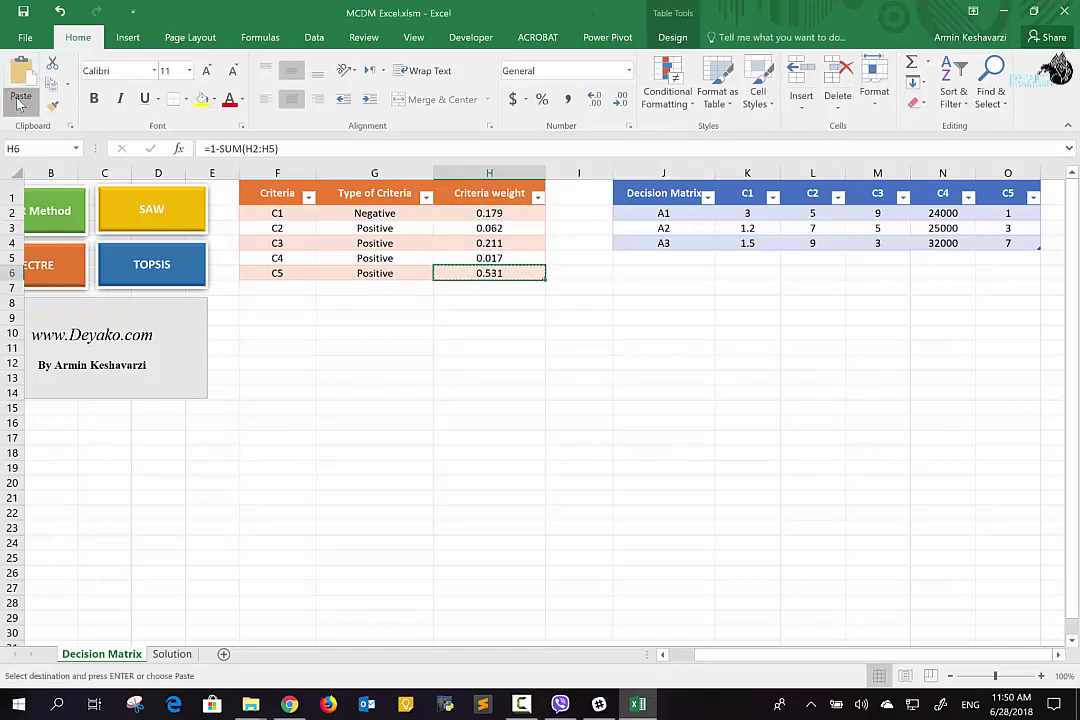
pyautogui.click(21, 100)
pyautogui.click(16, 209)
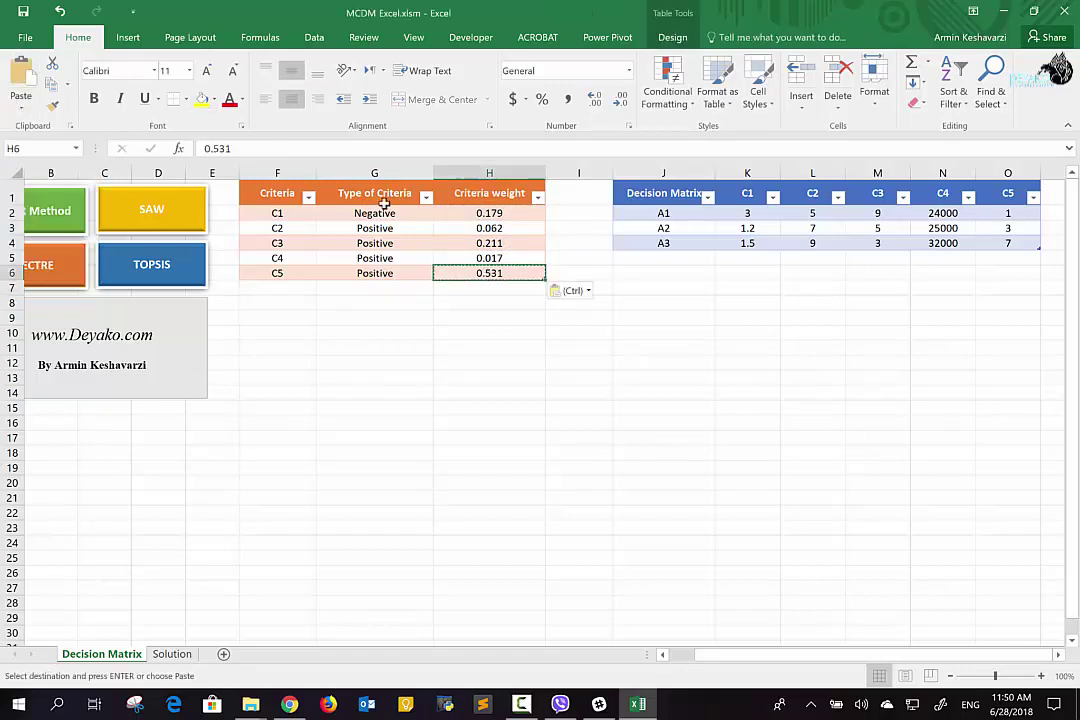
pyautogui.click(464, 243)
pyautogui.moveTo(522, 211); pyautogui.dragTo(510, 272)
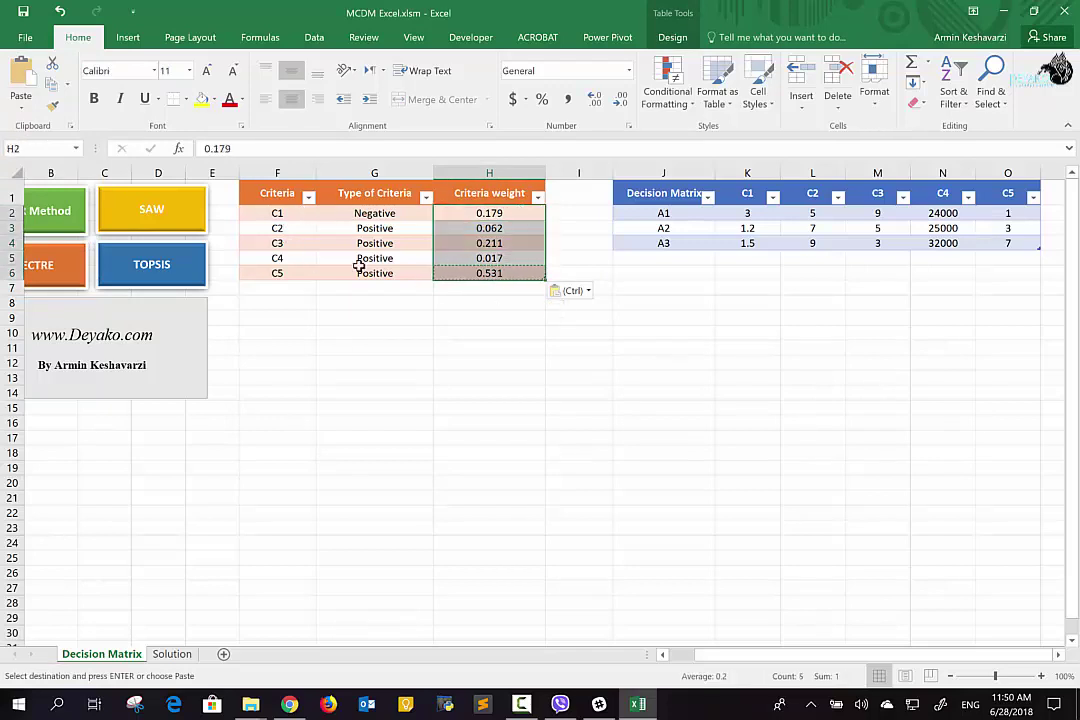
pyautogui.hscroll(2, 572, 310)
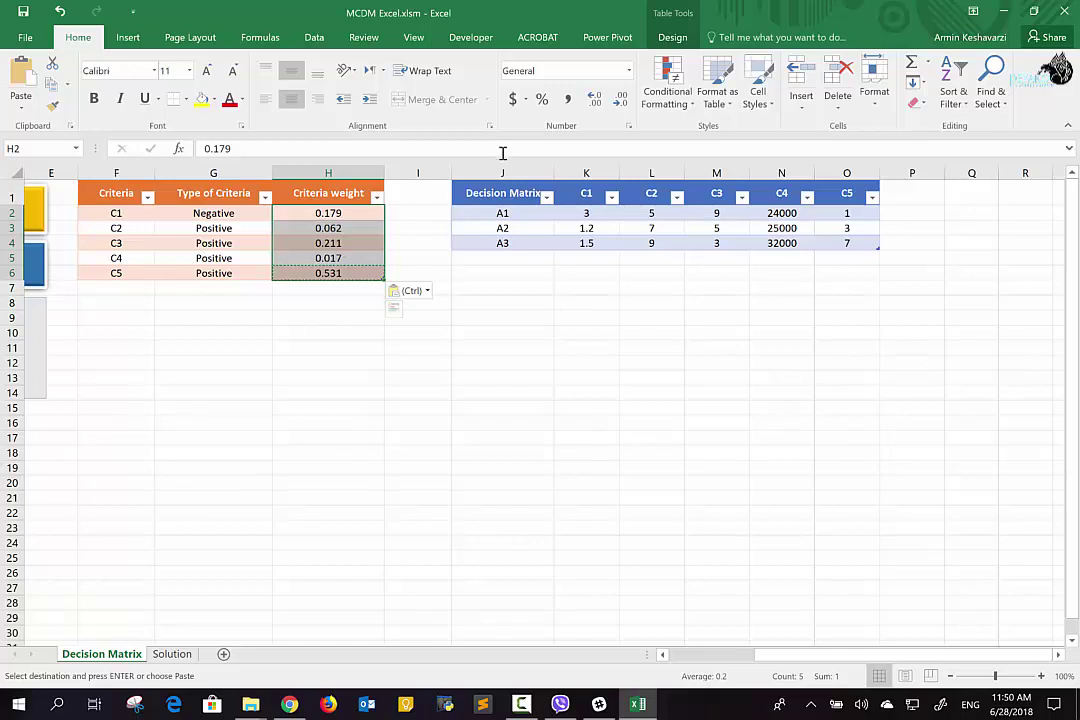
pyautogui.click(489, 193)
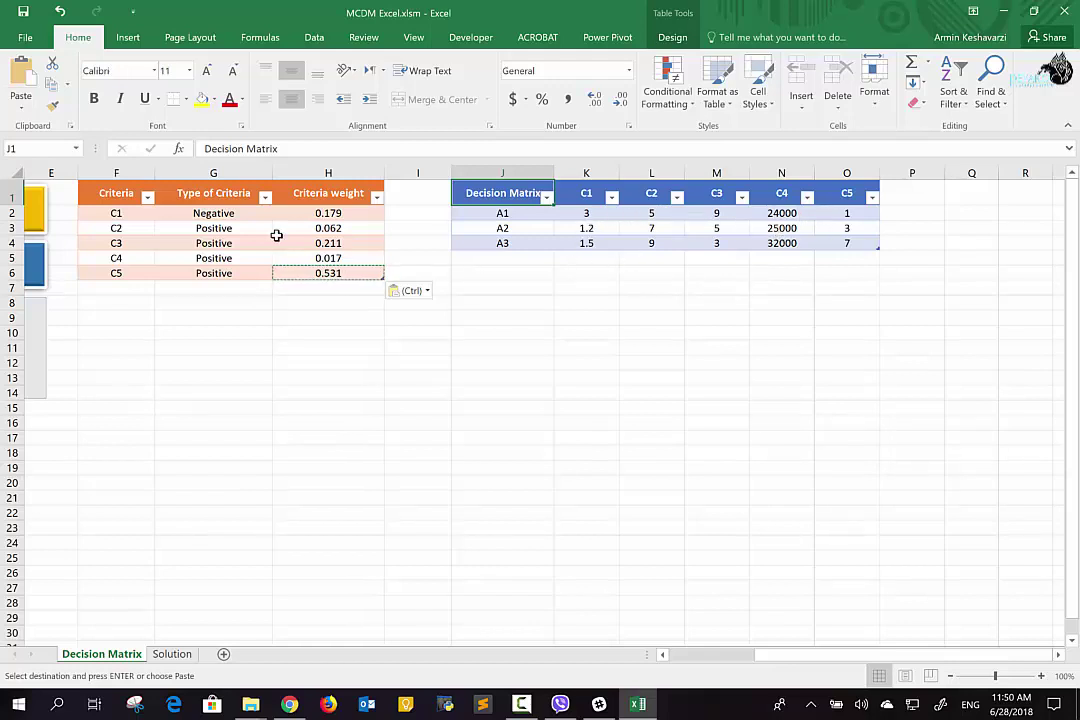
pyautogui.moveTo(120, 213); pyautogui.dragTo(121, 273)
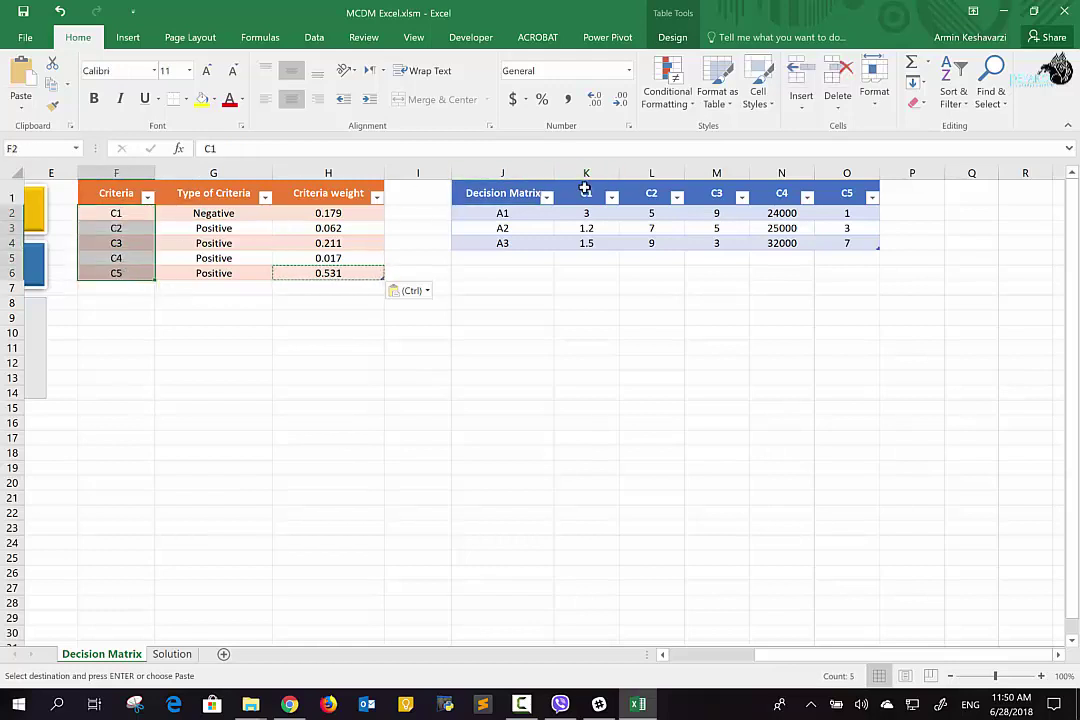
pyautogui.moveTo(586, 193); pyautogui.dragTo(1032, 191)
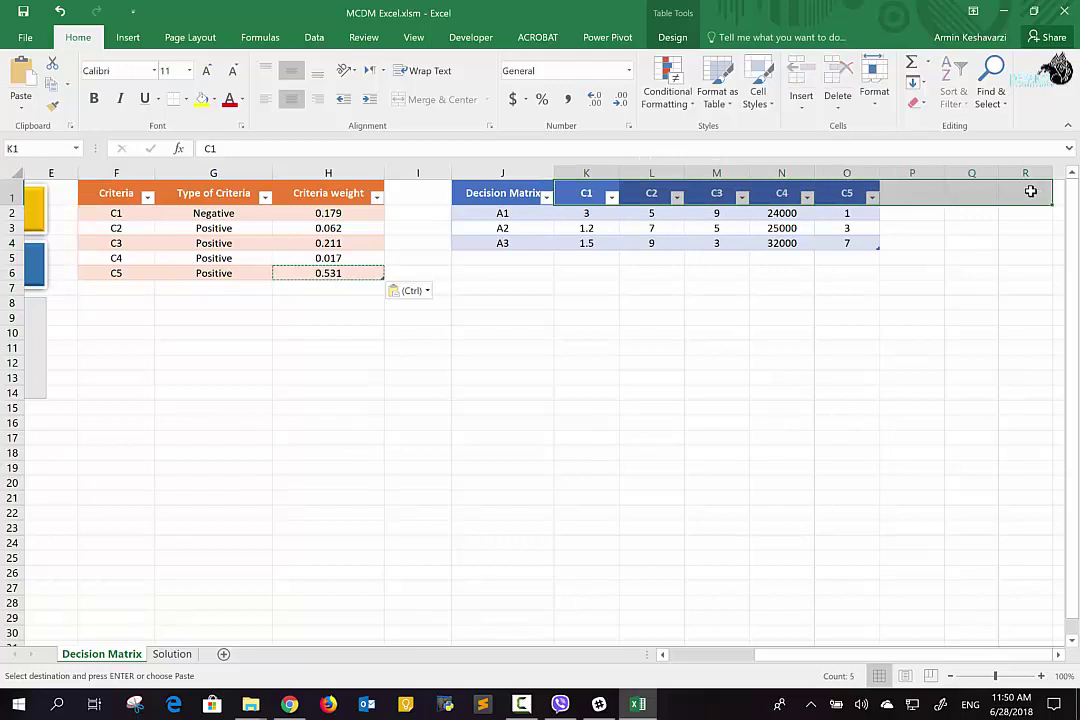
pyautogui.click(134, 289)
pyautogui.write('C')
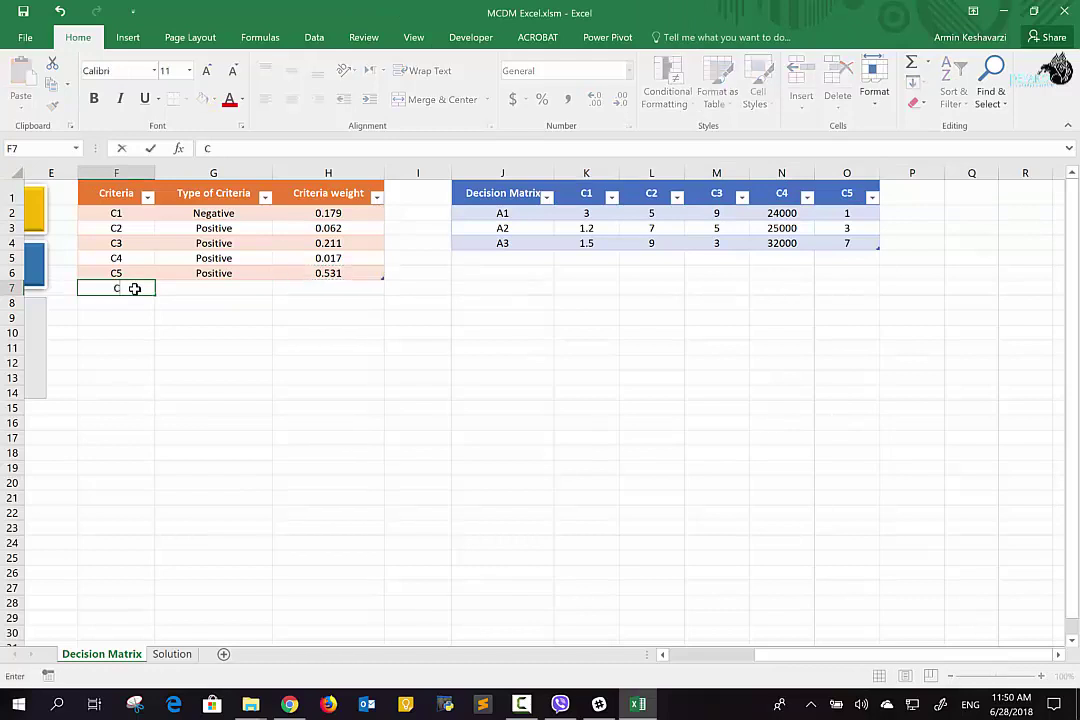
pyautogui.write('6')
pyautogui.press('Return')
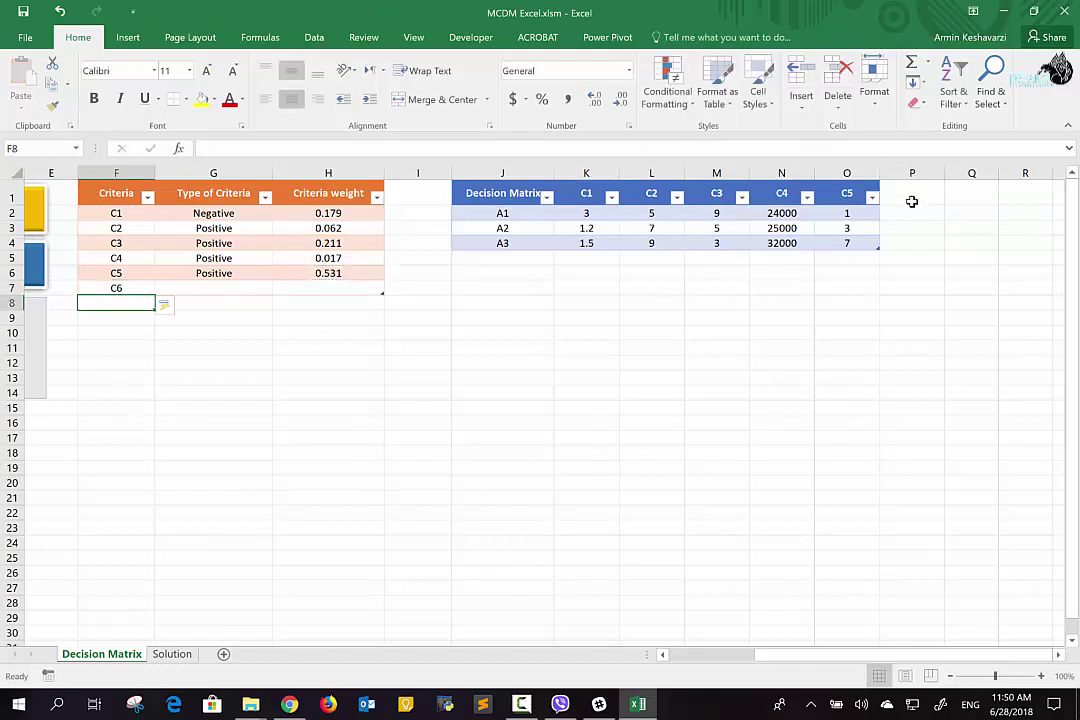
pyautogui.click(912, 201)
pyautogui.write('C')
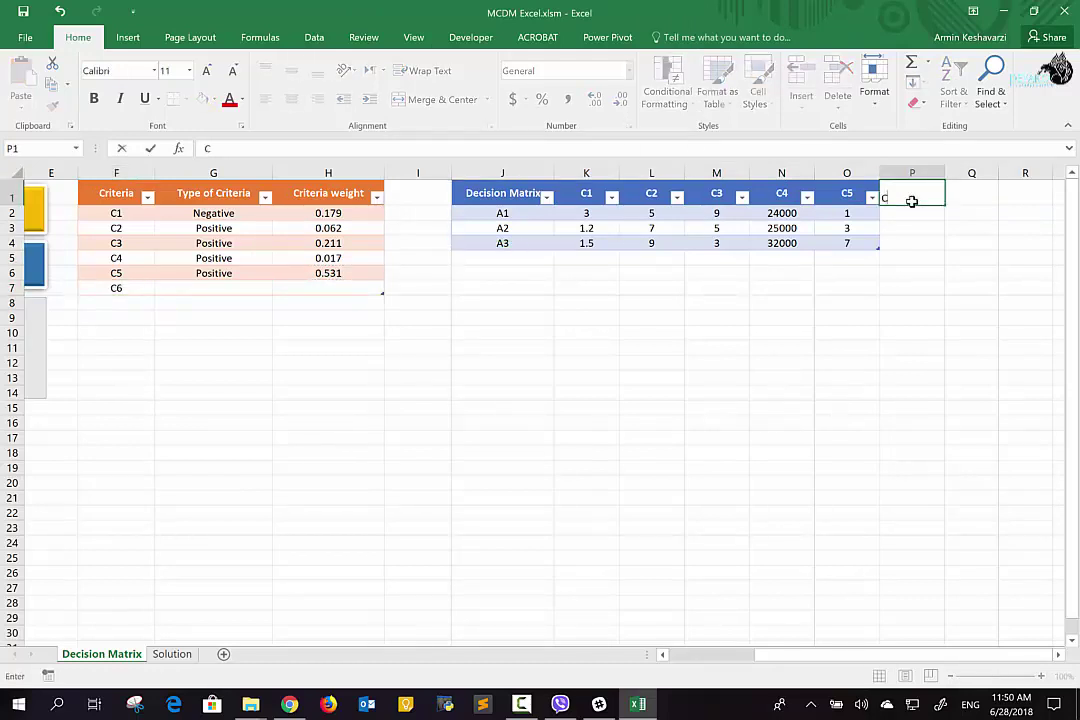
pyautogui.write('6')
pyautogui.press('Return')
pyautogui.press('Return')
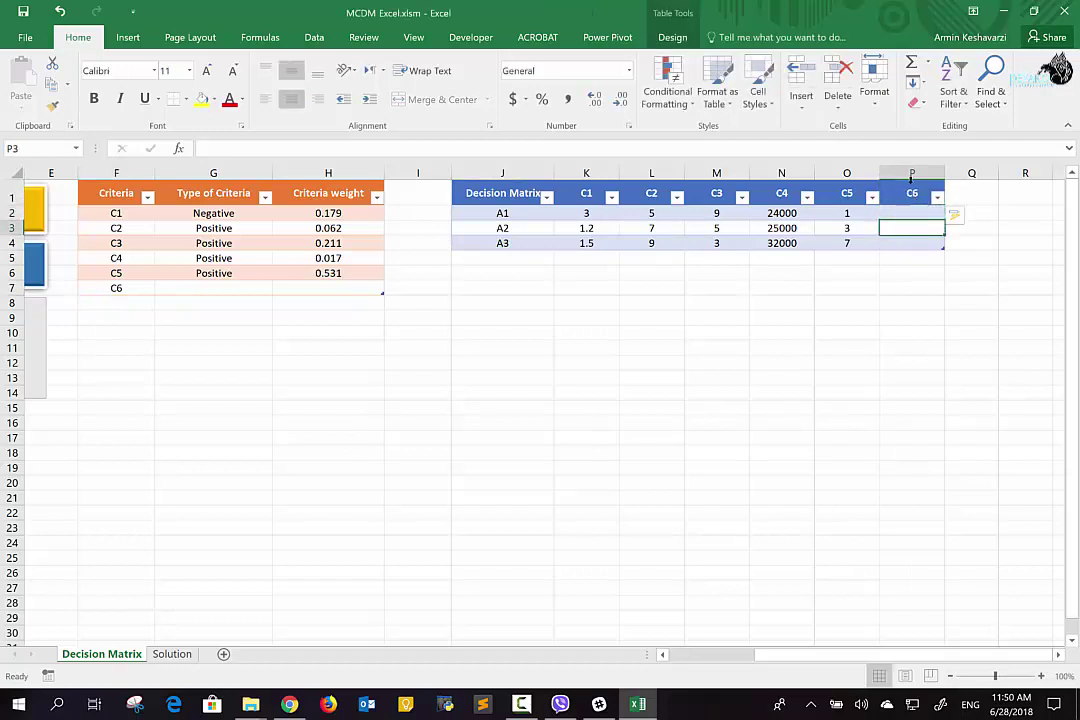
pyautogui.moveTo(911, 192); pyautogui.dragTo(900, 237)
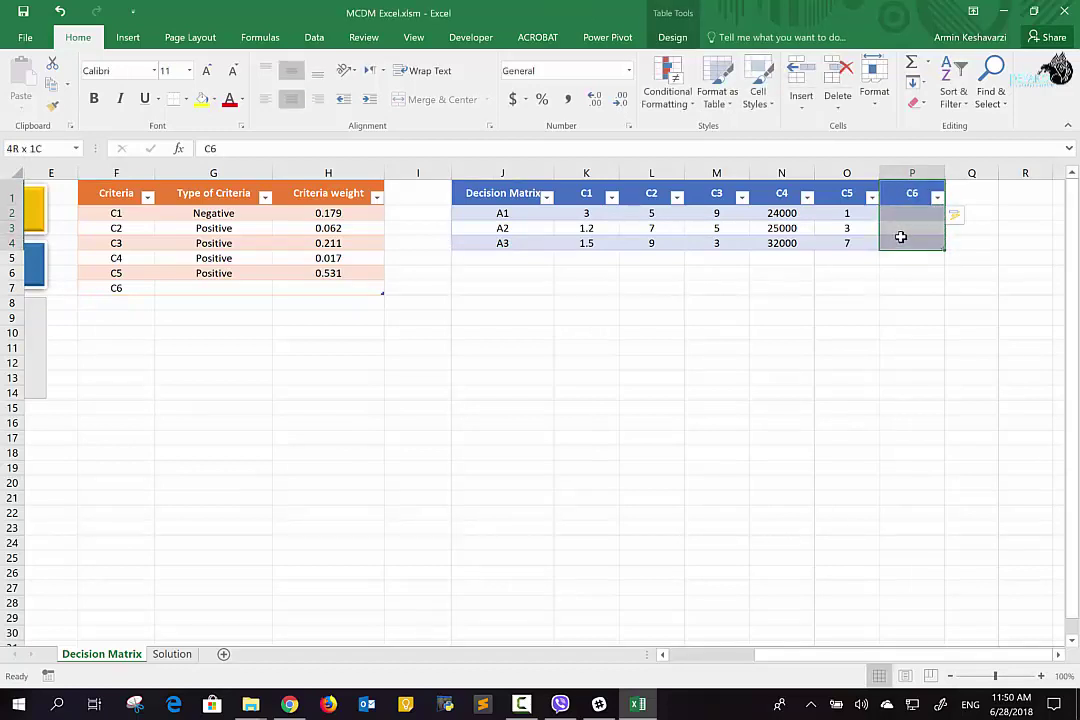
pyautogui.click(142, 299)
pyautogui.click(143, 231)
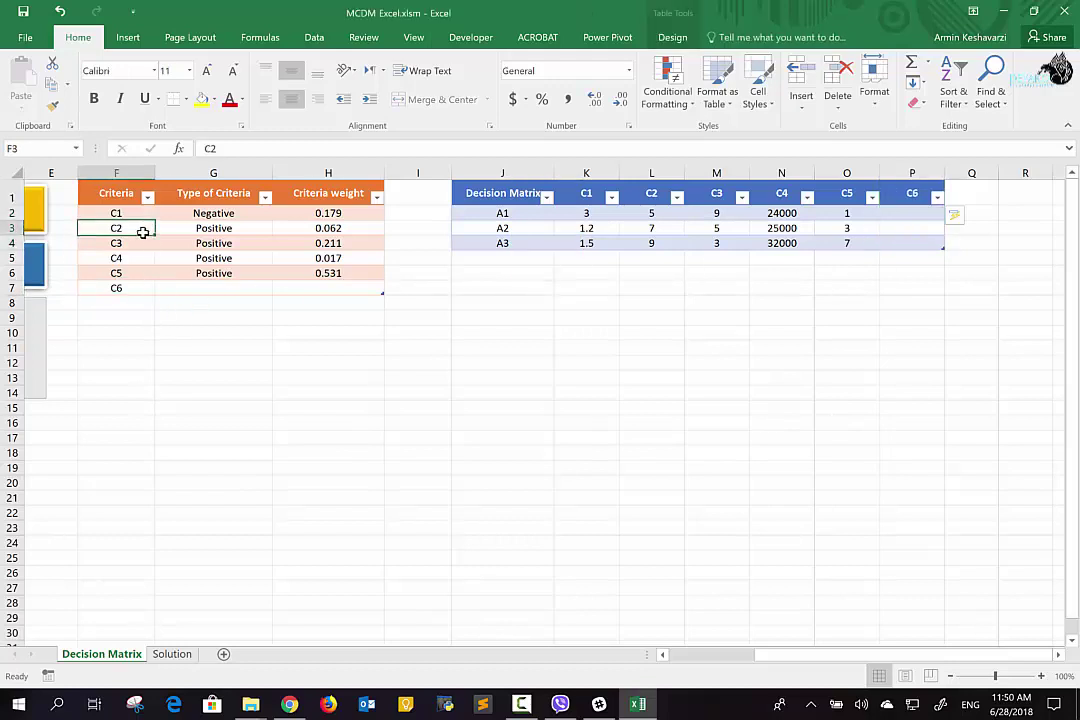
pyautogui.write('c7')
pyautogui.press('Return')
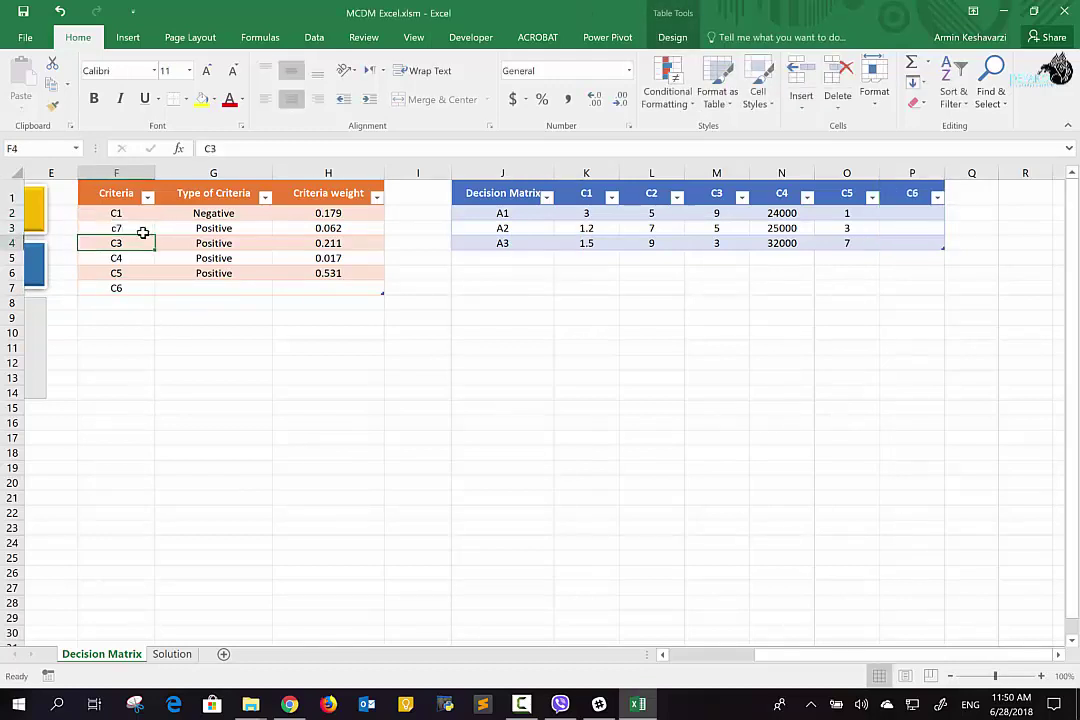
pyautogui.click(661, 190)
pyautogui.write('c')
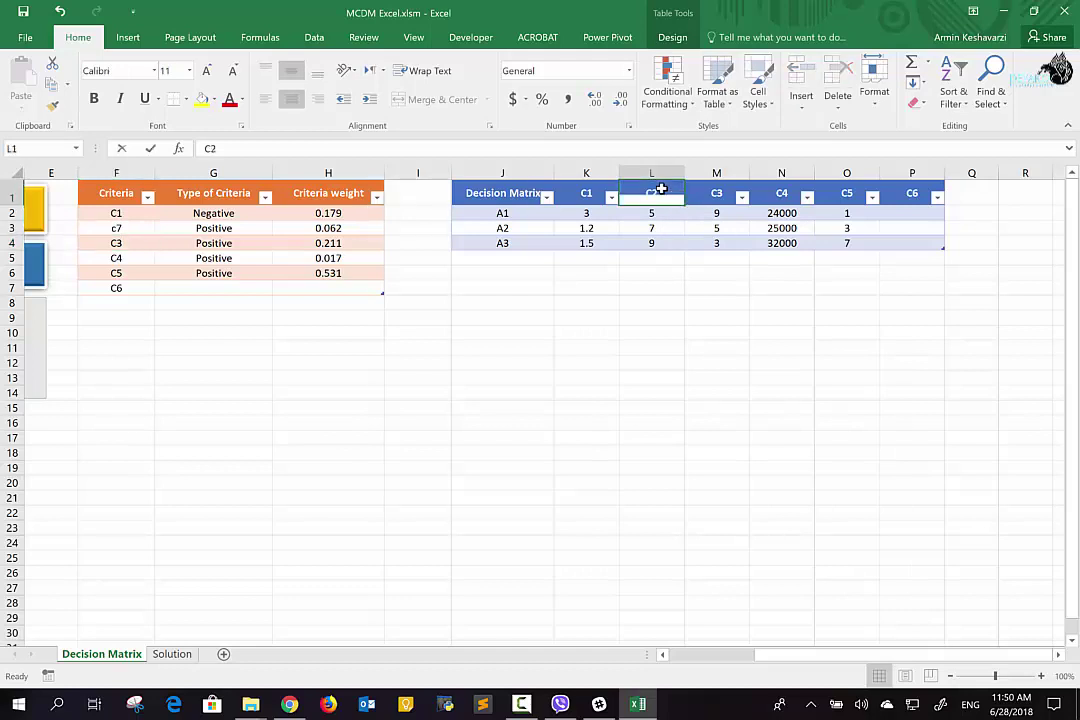
pyautogui.write('7')
pyautogui.press('Return')
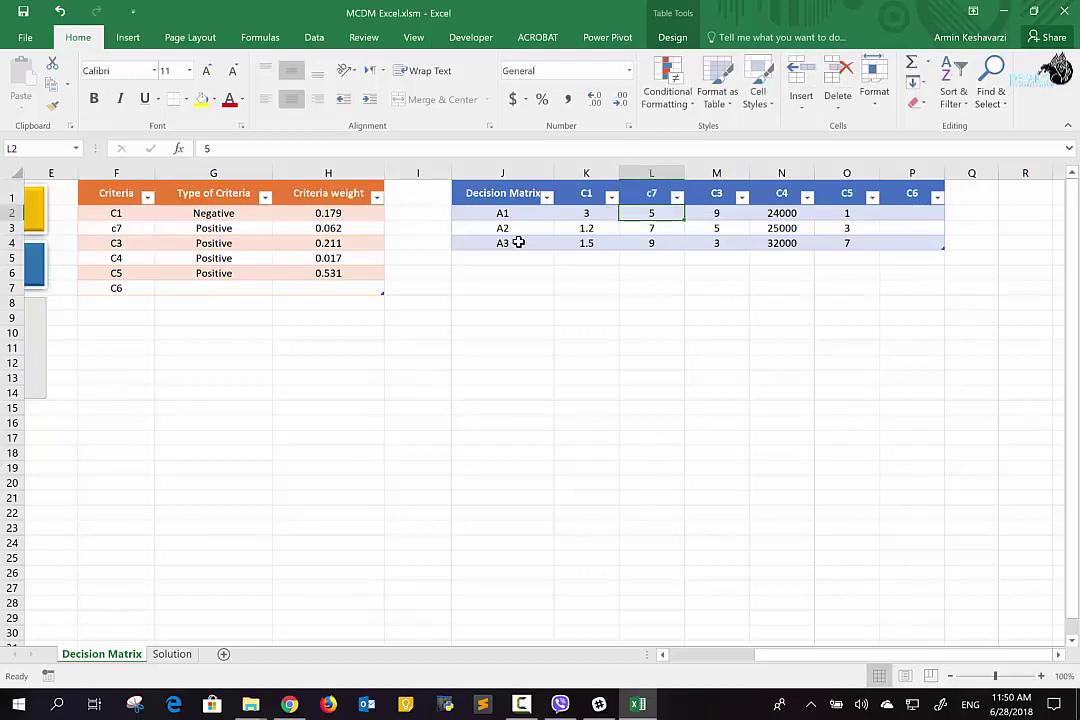
pyautogui.hotkey('ctrl', 'z')
pyautogui.hotkey('ctrl', 'z')
pyautogui.hotkey('ctrl', 'z')
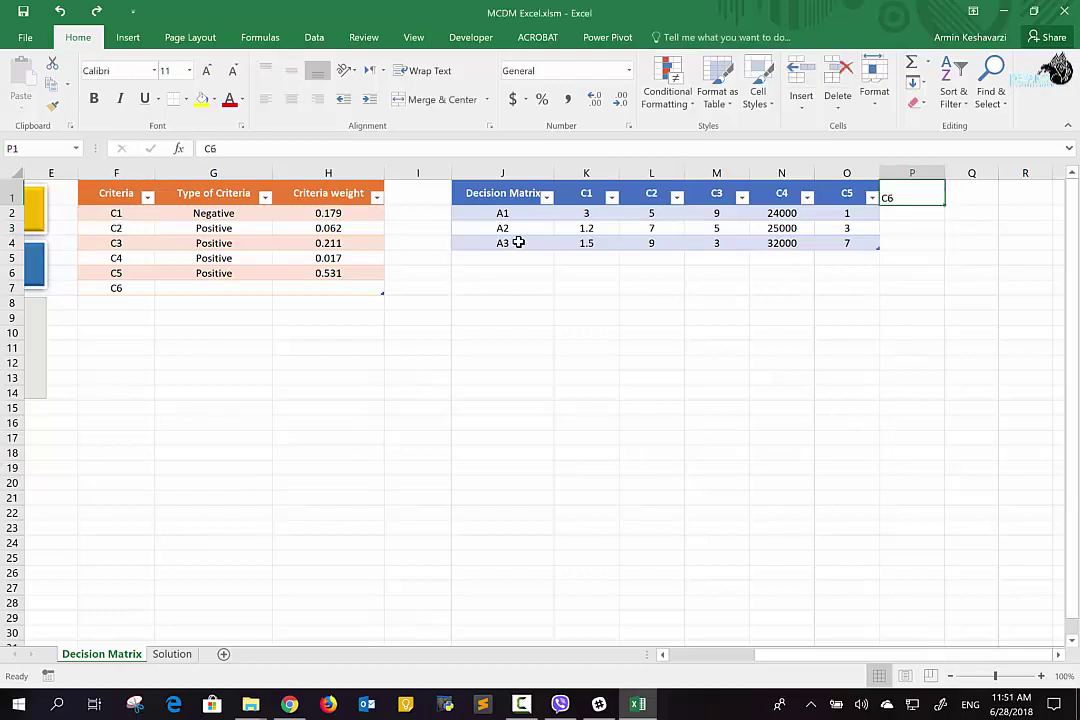
pyautogui.click(97, 12)
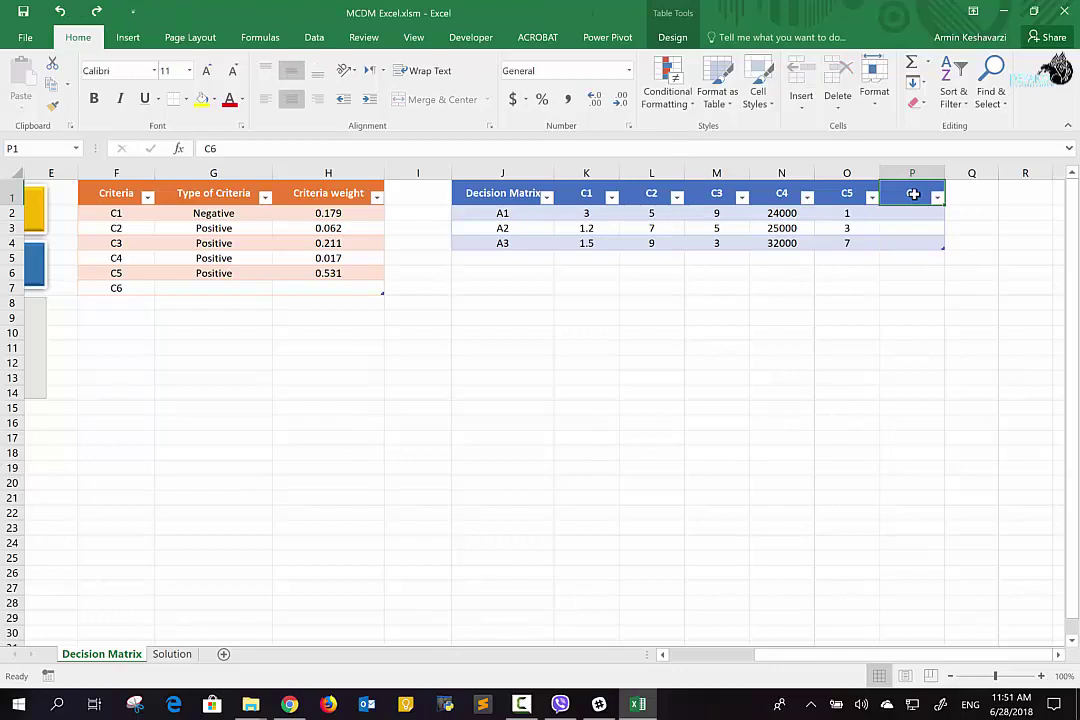
pyautogui.hotkey('ctrl', 'y')
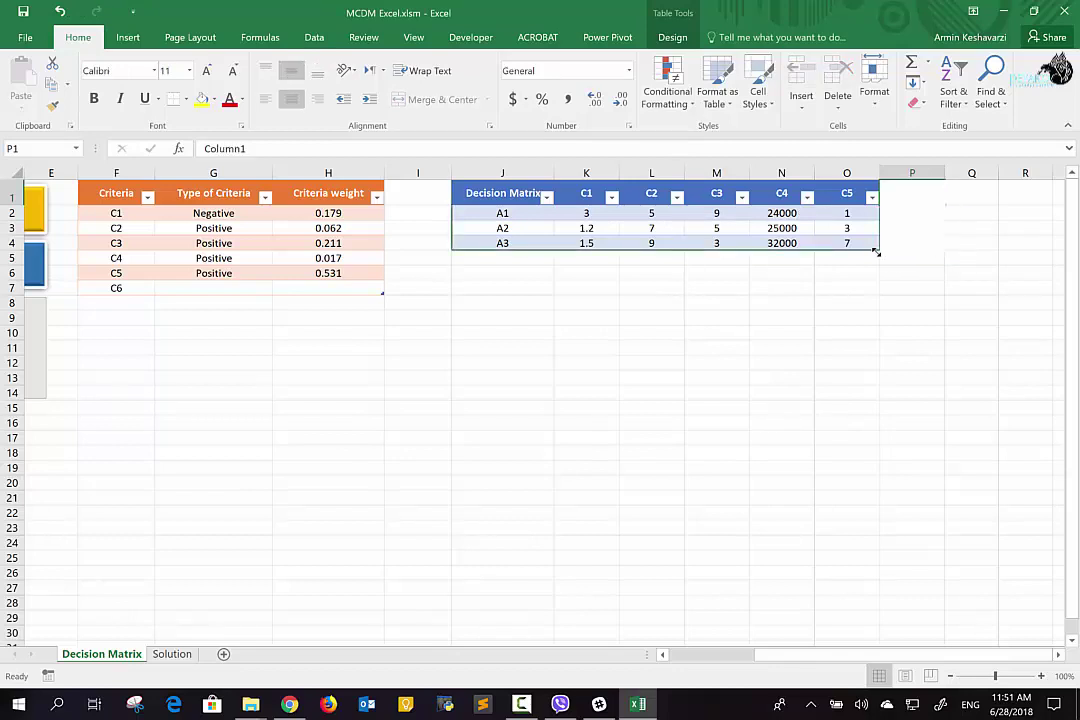
pyautogui.moveTo(900, 251); pyautogui.dragTo(877, 251)
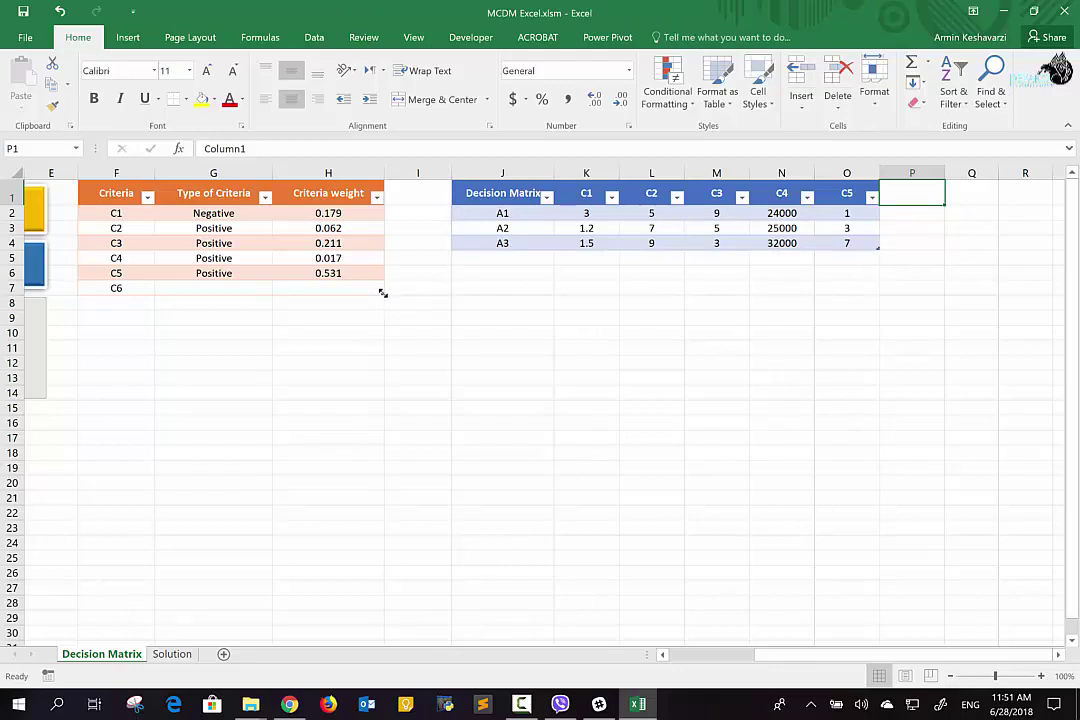
pyautogui.moveTo(381, 290); pyautogui.dragTo(381, 276)
pyautogui.click(136, 290)
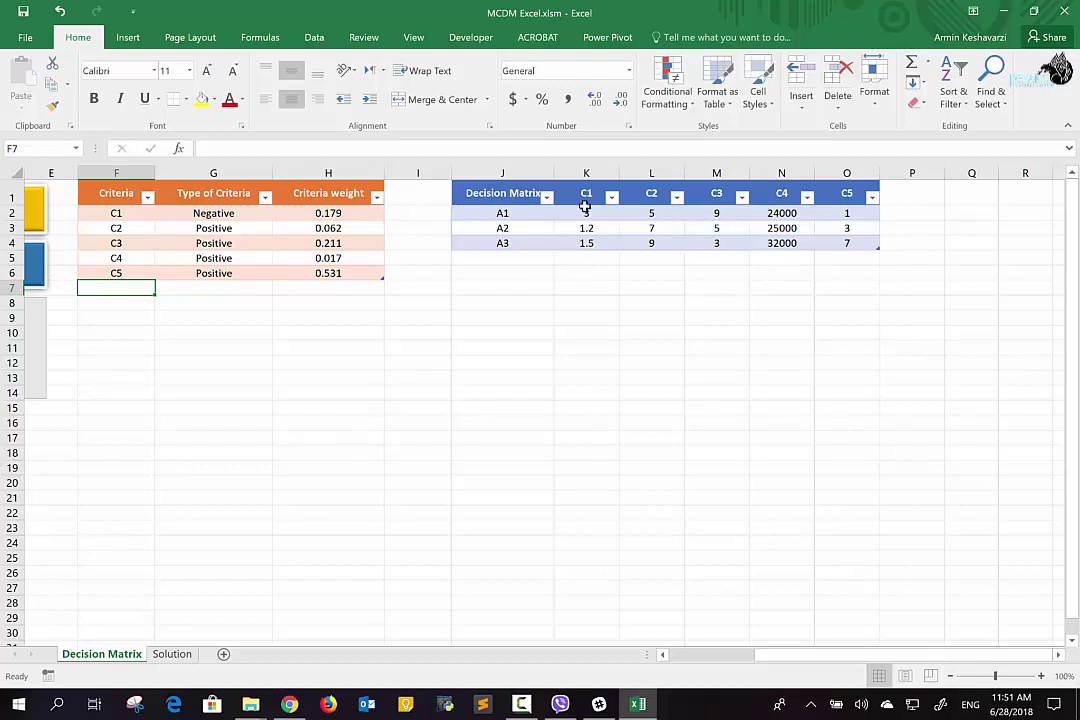
pyautogui.click(588, 196)
pyautogui.moveTo(588, 196); pyautogui.dragTo(847, 196)
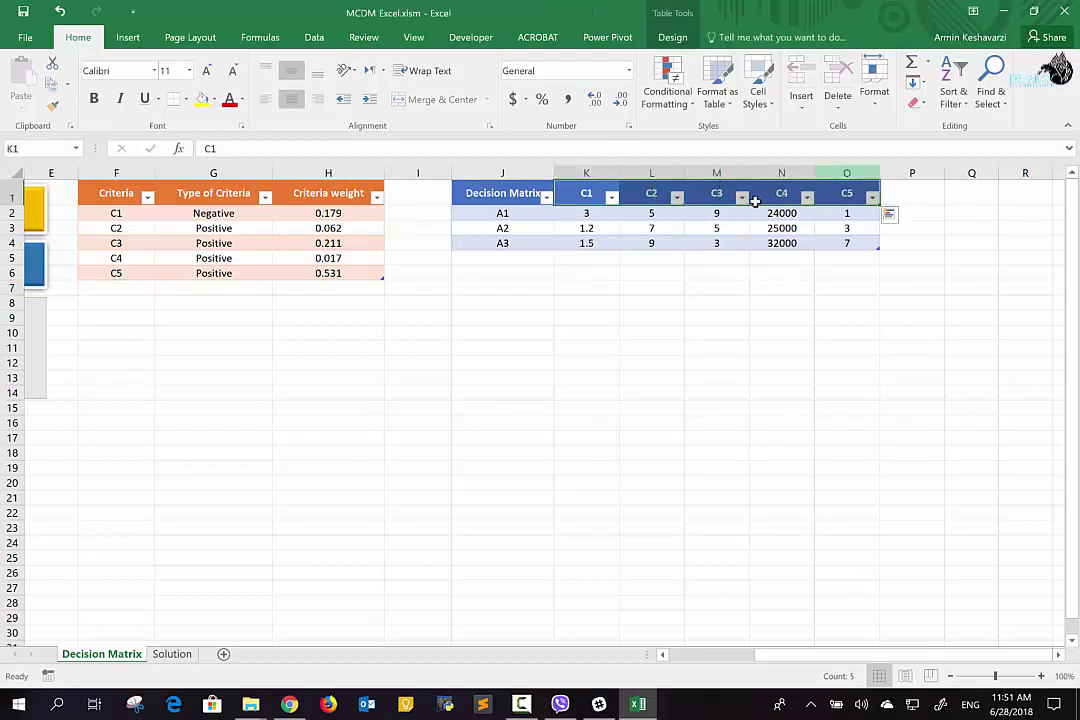
pyautogui.click(504, 256)
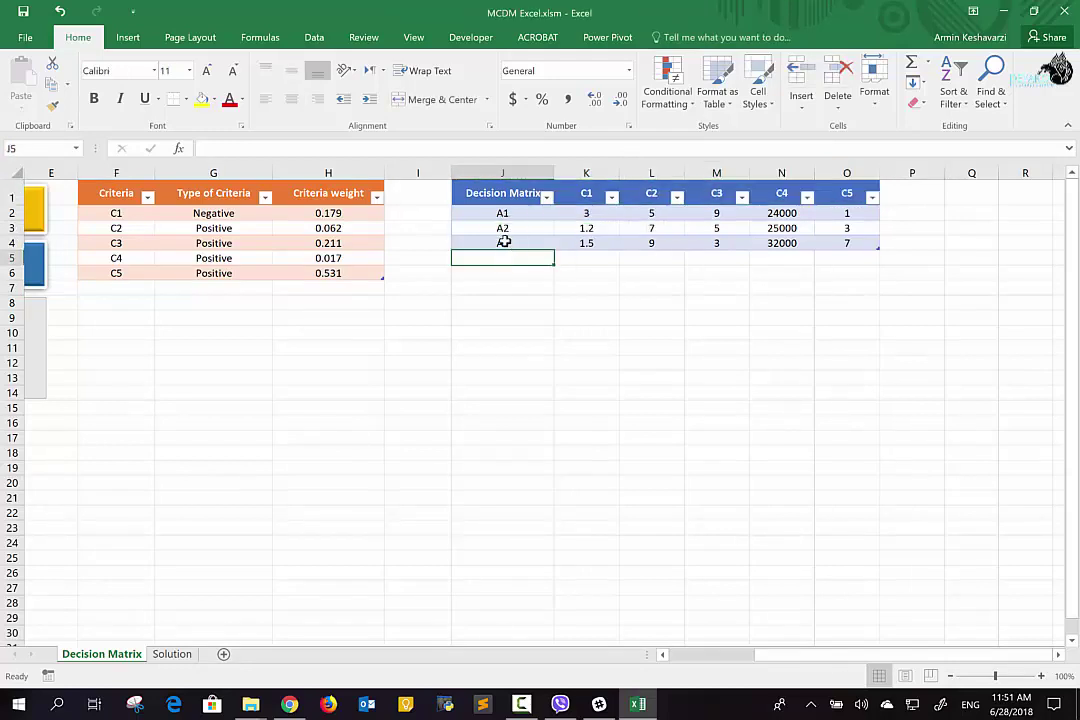
pyautogui.moveTo(505, 212); pyautogui.dragTo(507, 243)
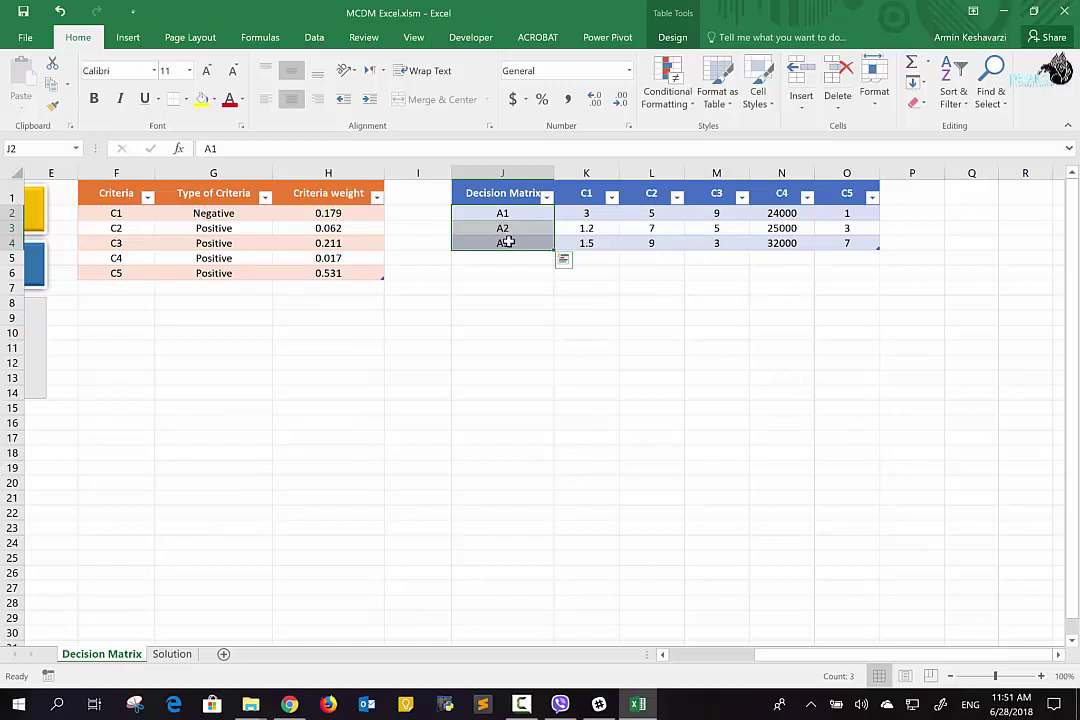
pyautogui.click(499, 215)
pyautogui.click(497, 228)
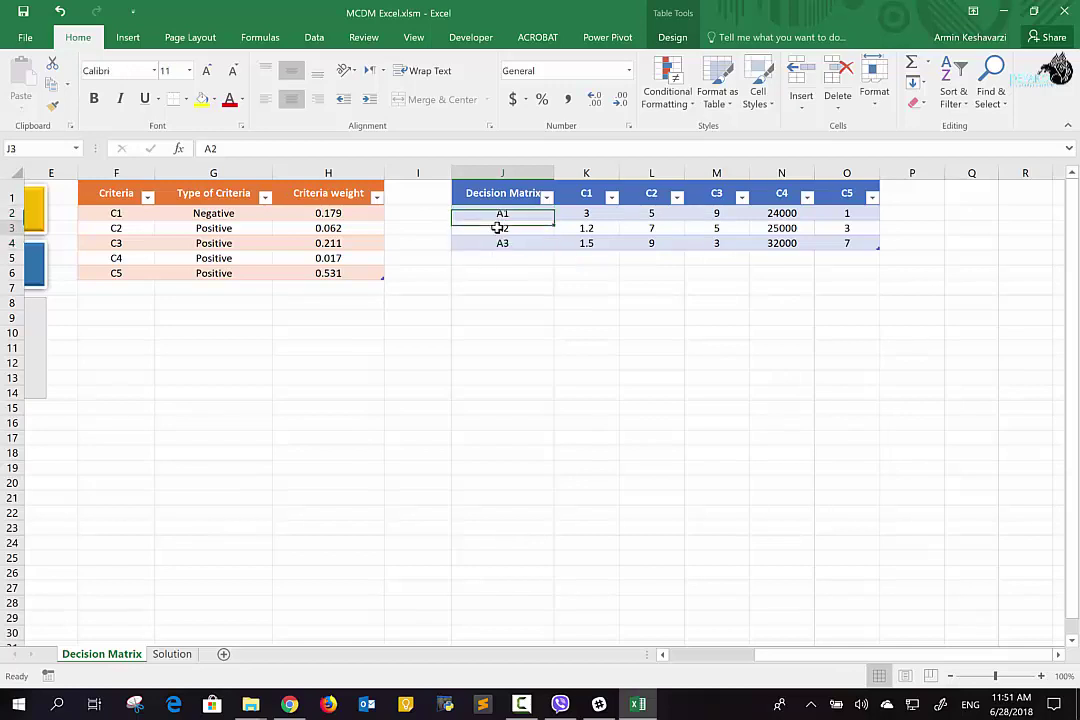
pyautogui.click(497, 242)
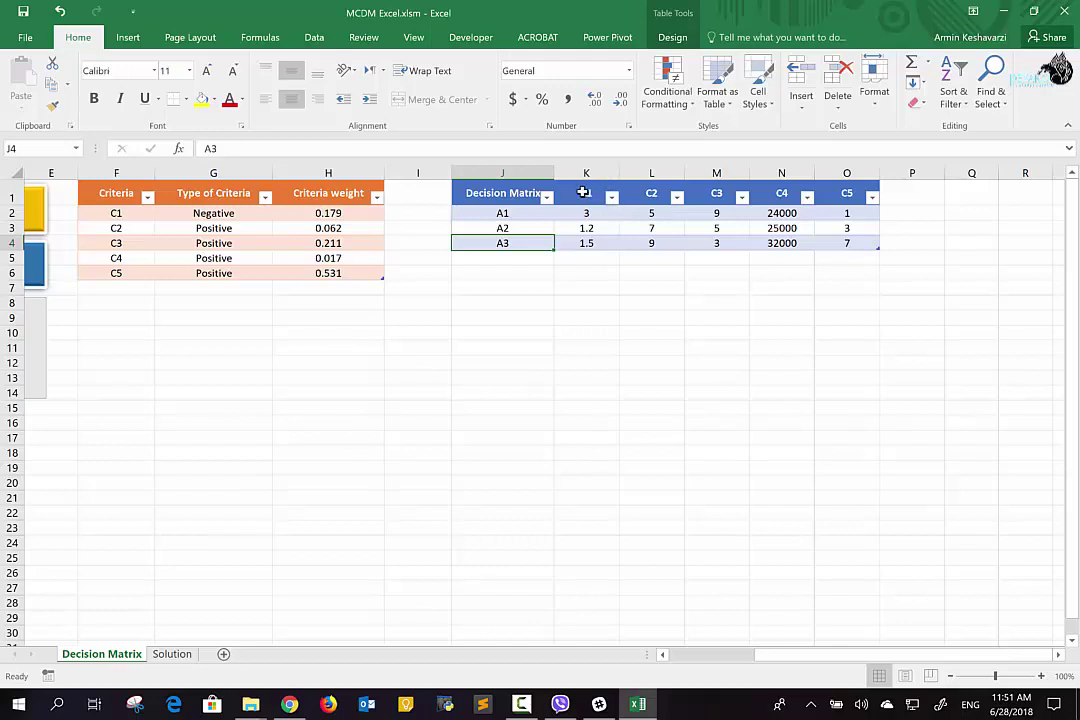
pyautogui.moveTo(581, 195); pyautogui.dragTo(827, 185)
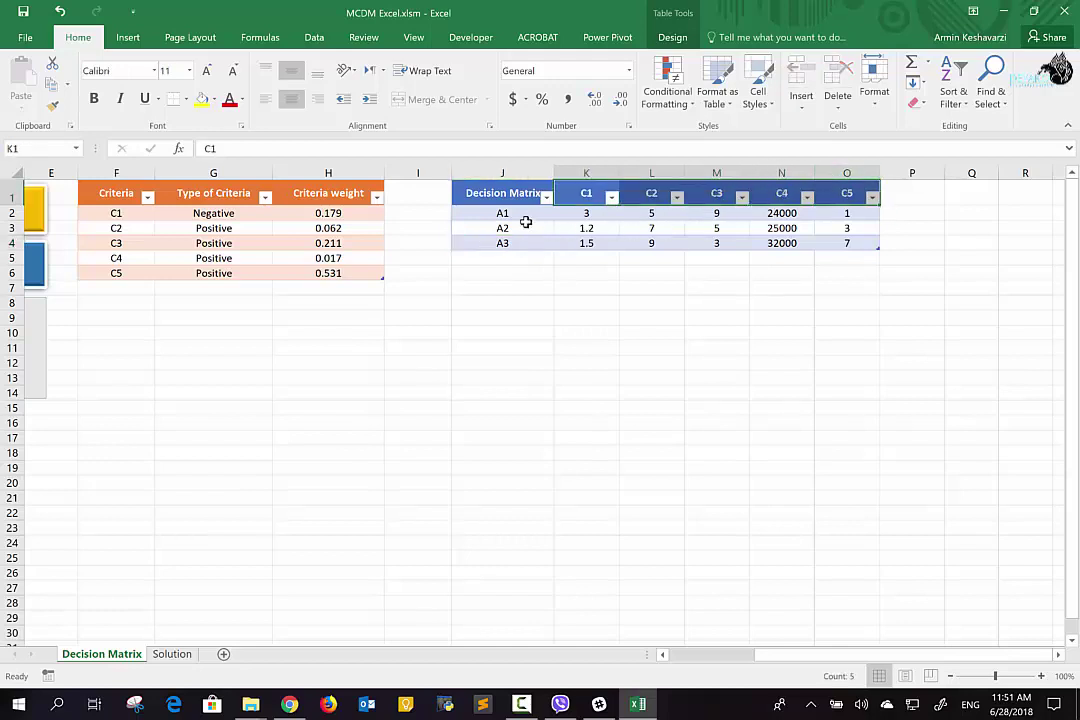
pyautogui.moveTo(524, 217); pyautogui.dragTo(526, 244)
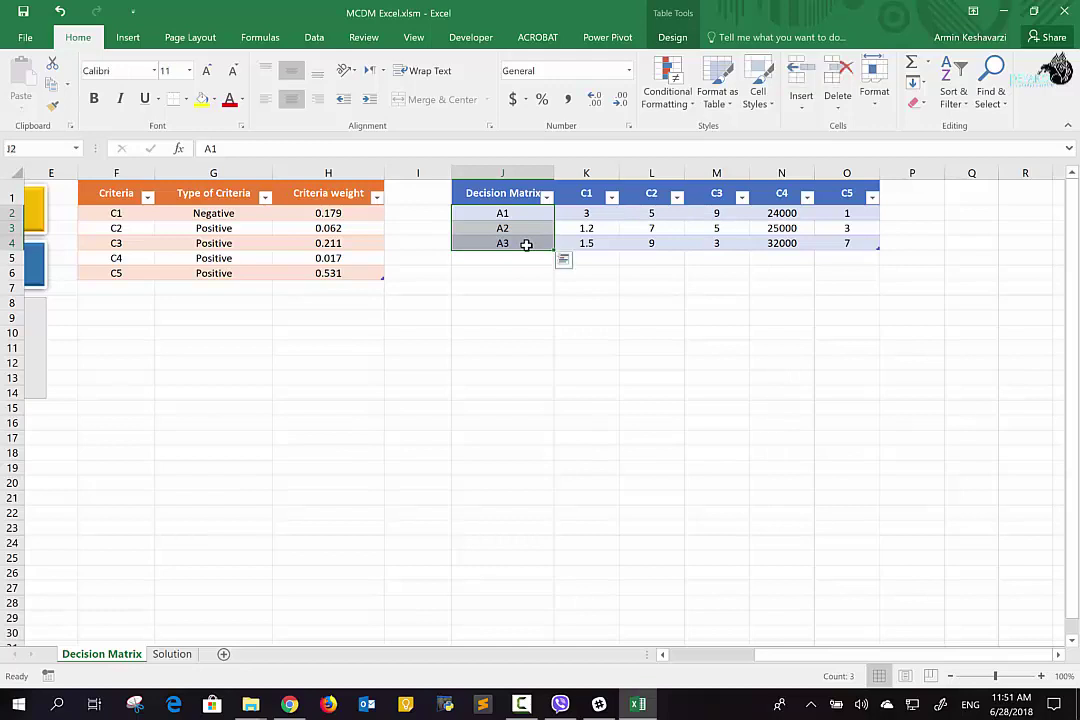
pyautogui.moveTo(585, 193); pyautogui.dragTo(822, 175)
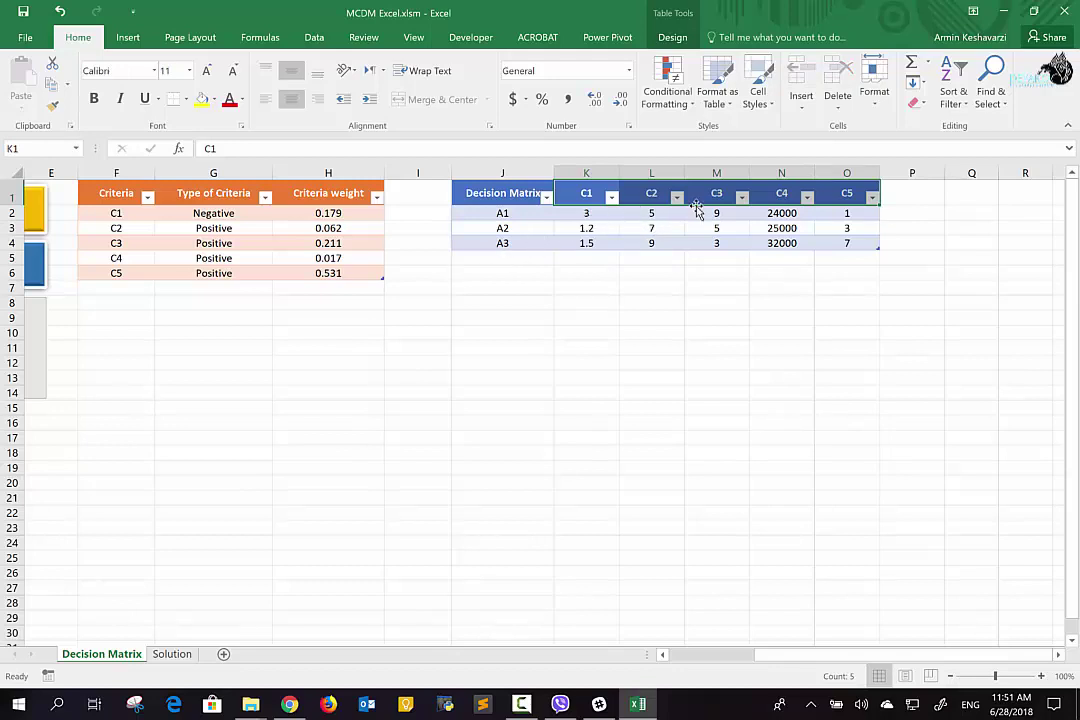
pyautogui.click(771, 213)
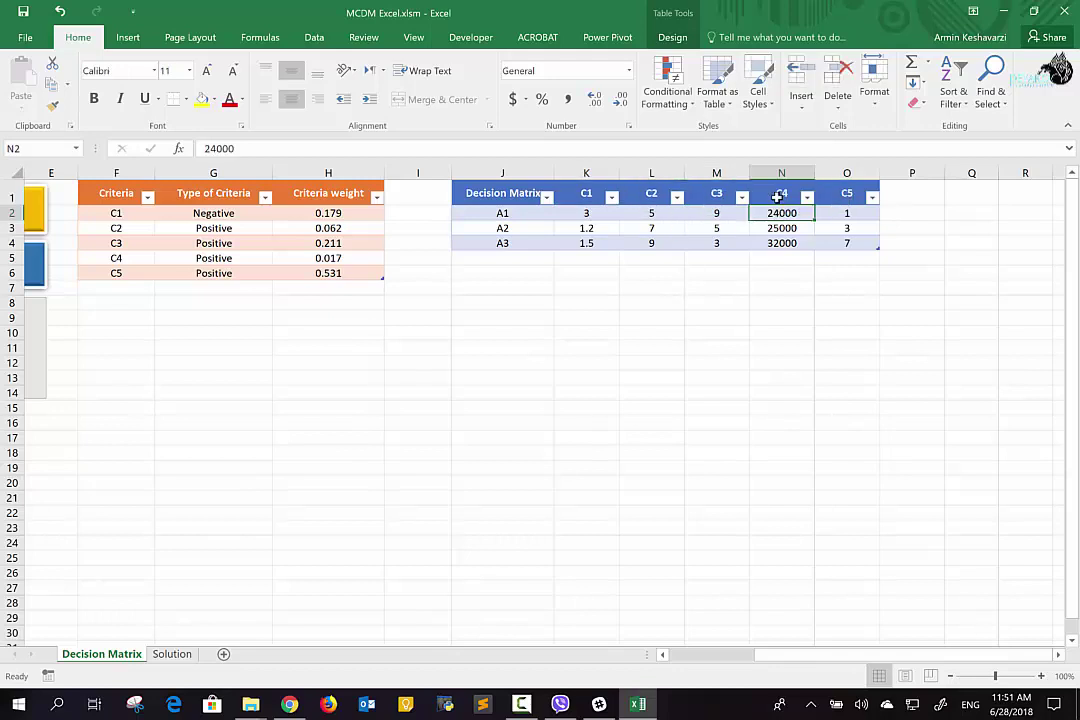
# Step: Rename criterion C4 to قیمت in the matrix header and criteria list
pyautogui.click(778, 197)
pyautogui.write('rd')
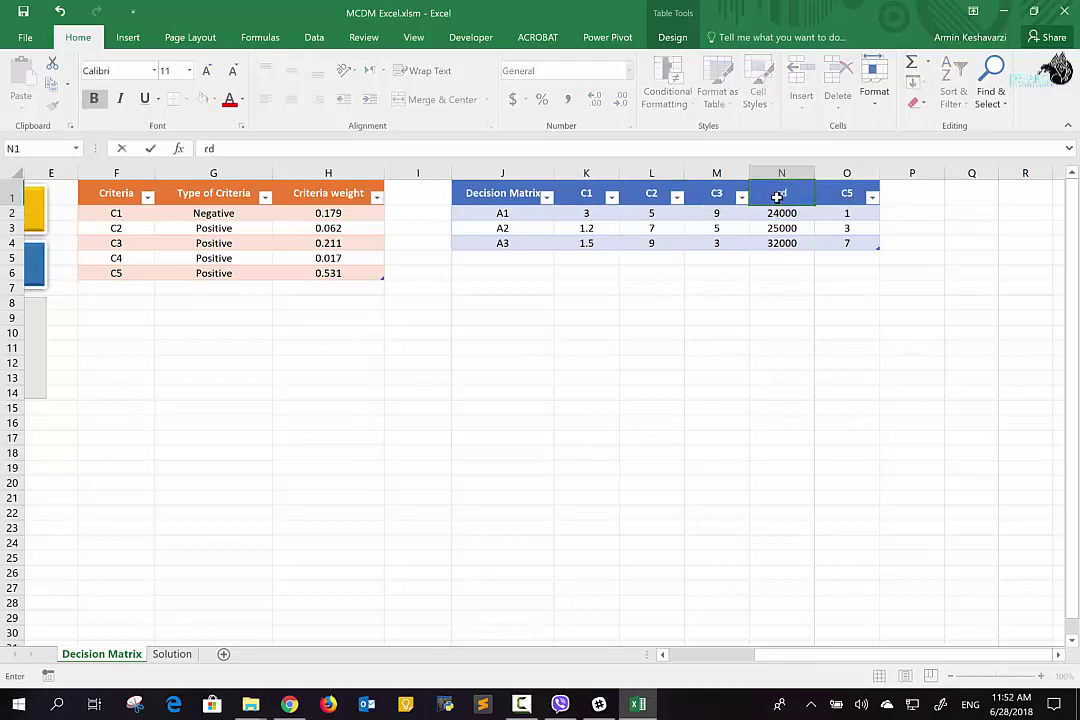
pyautogui.press('BackSpace')
pyautogui.press('Return')
pyautogui.click(135, 259)
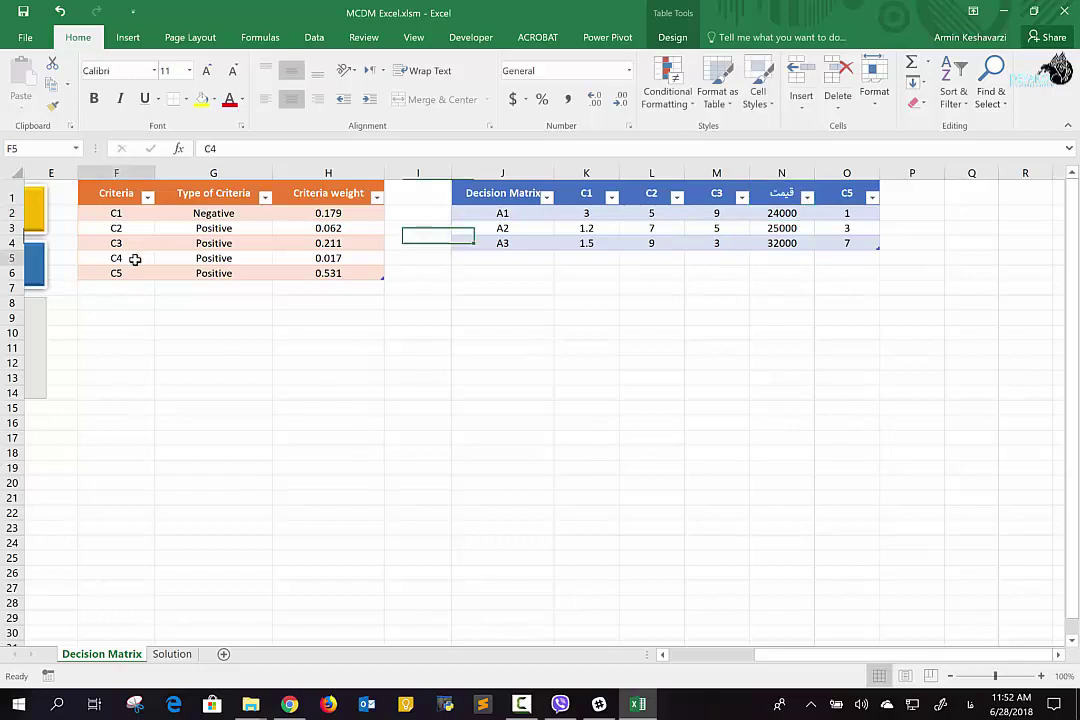
pyautogui.write('قیمت')
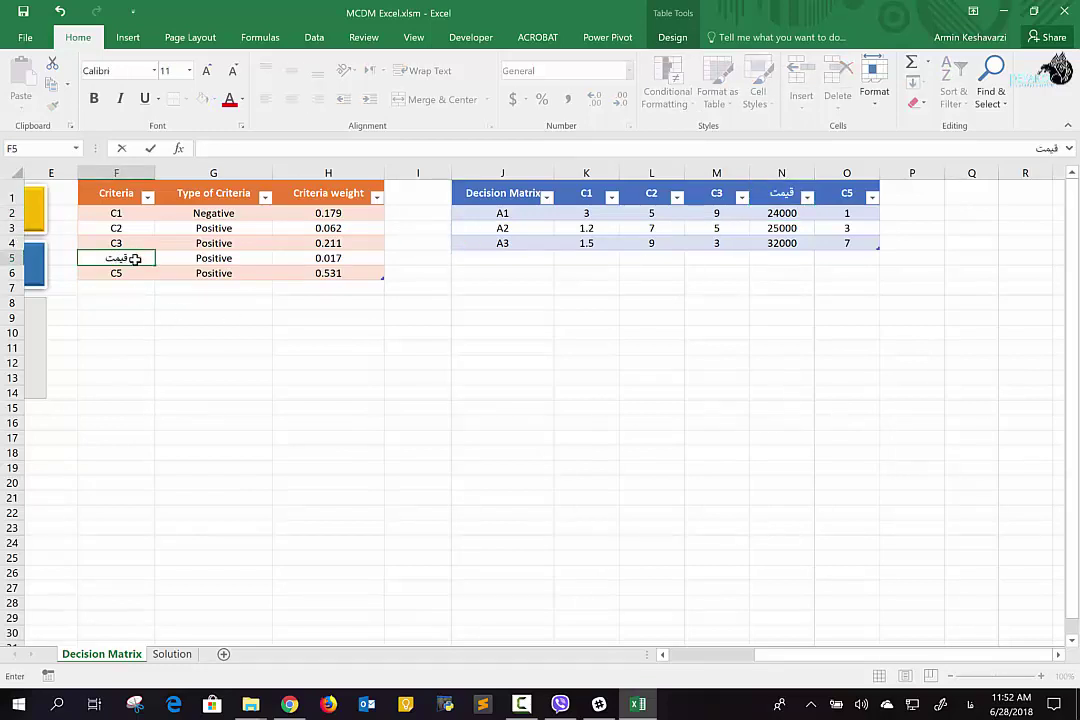
pyautogui.press('Return')
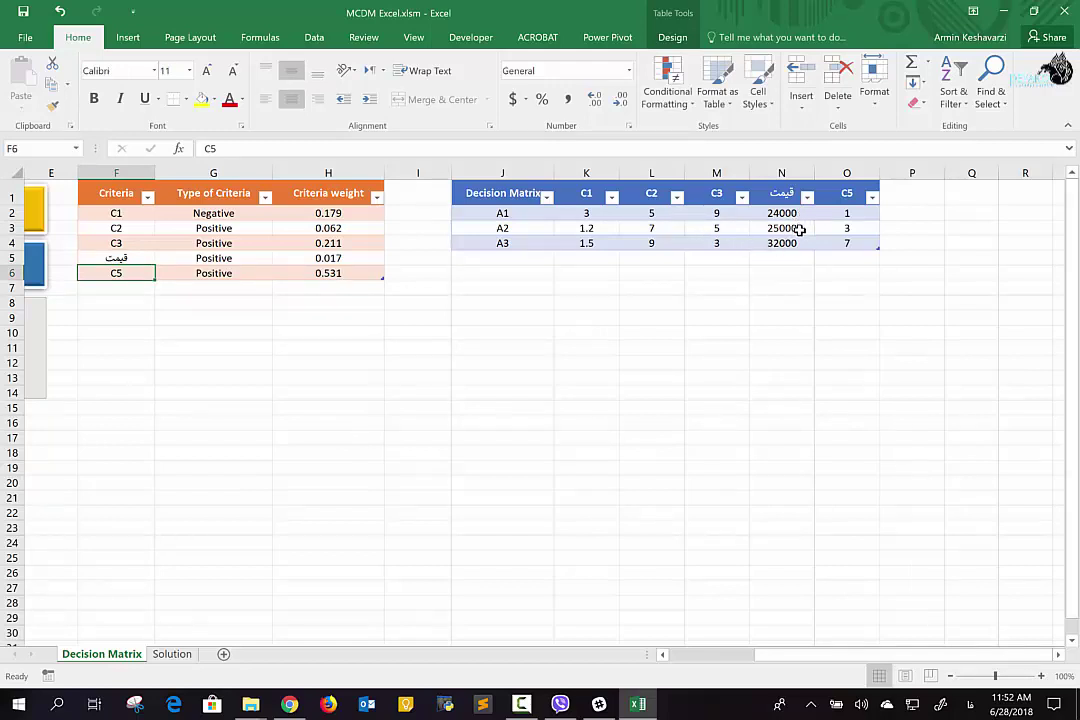
pyautogui.click(800, 230)
pyautogui.click(795, 243)
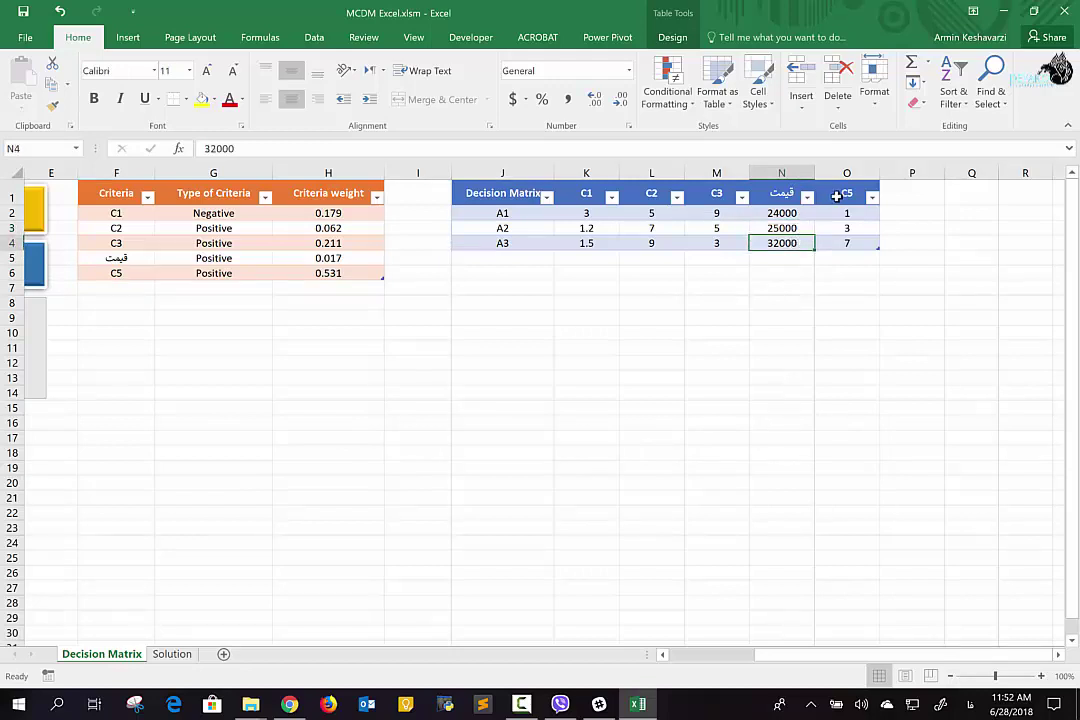
# Step: Rename criterion C5 to تصمیم خبره in the criteria list and matrix header
pyautogui.click(121, 273)
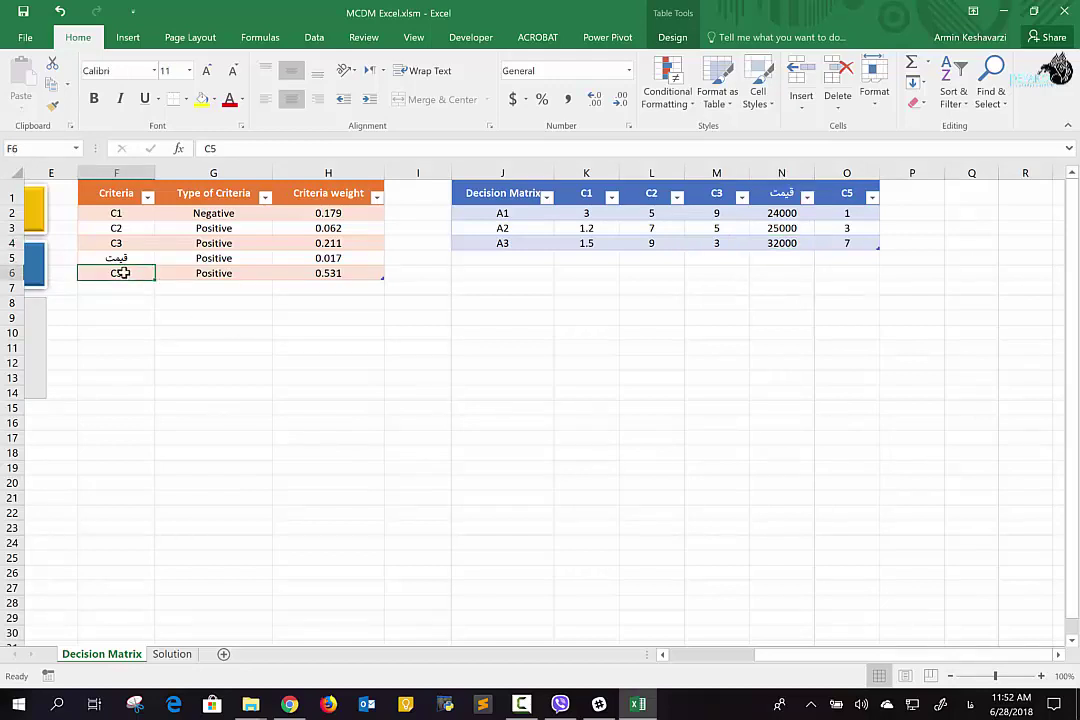
pyautogui.write('تصمیم')
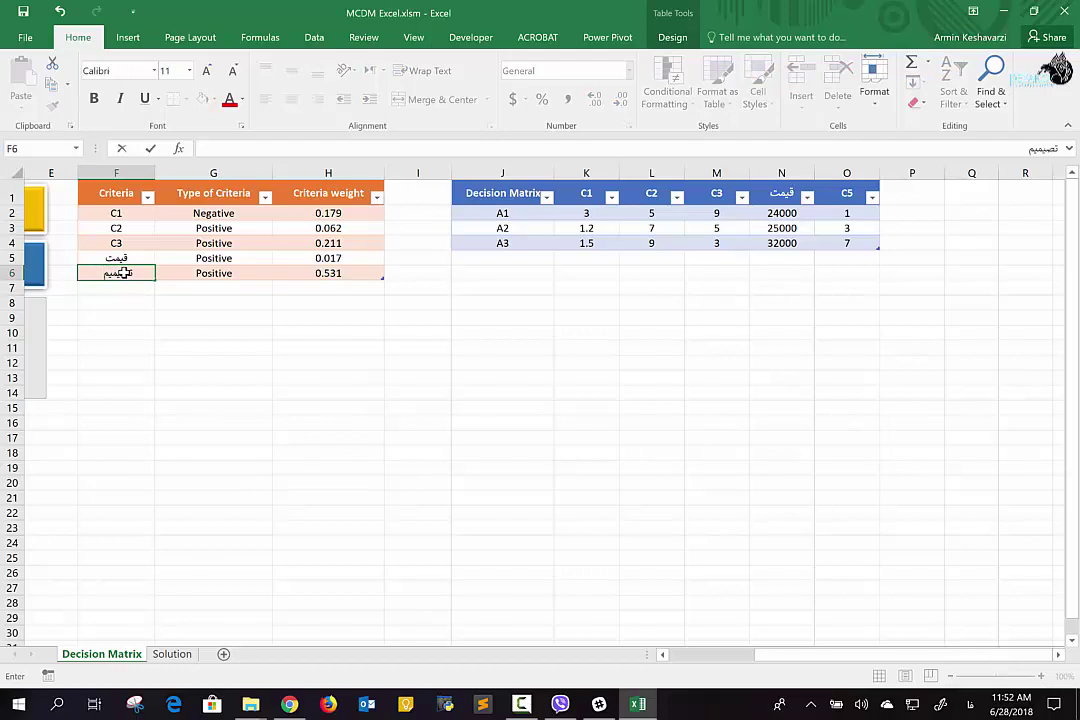
pyautogui.write(' خبره')
pyautogui.press('Return')
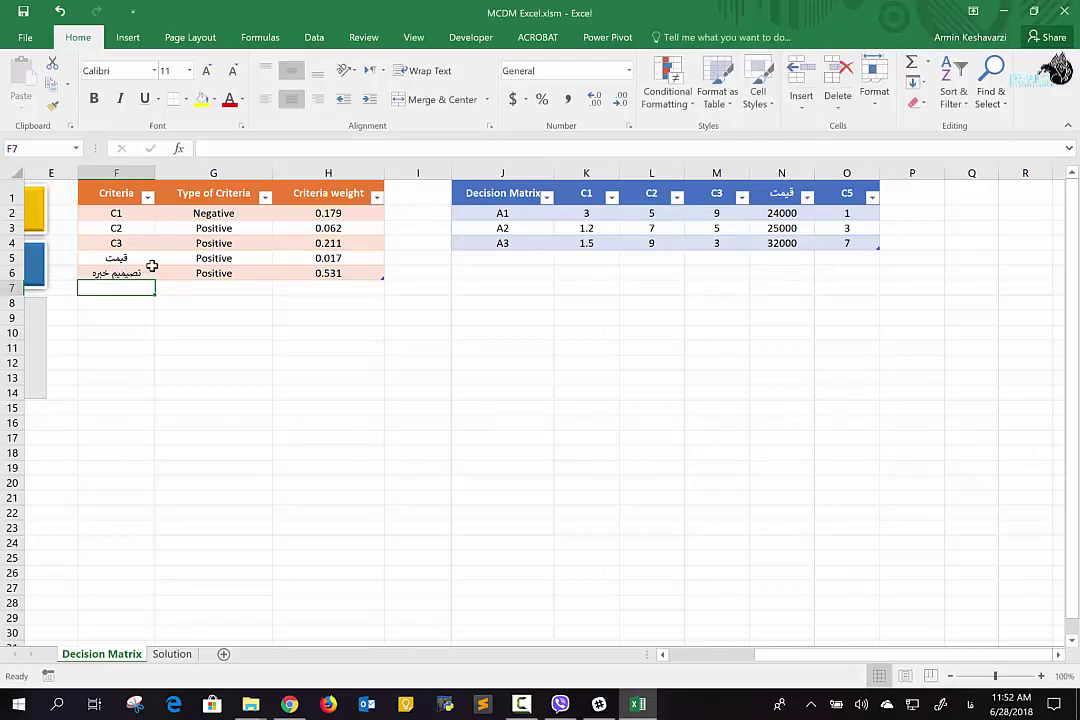
pyautogui.click(849, 193)
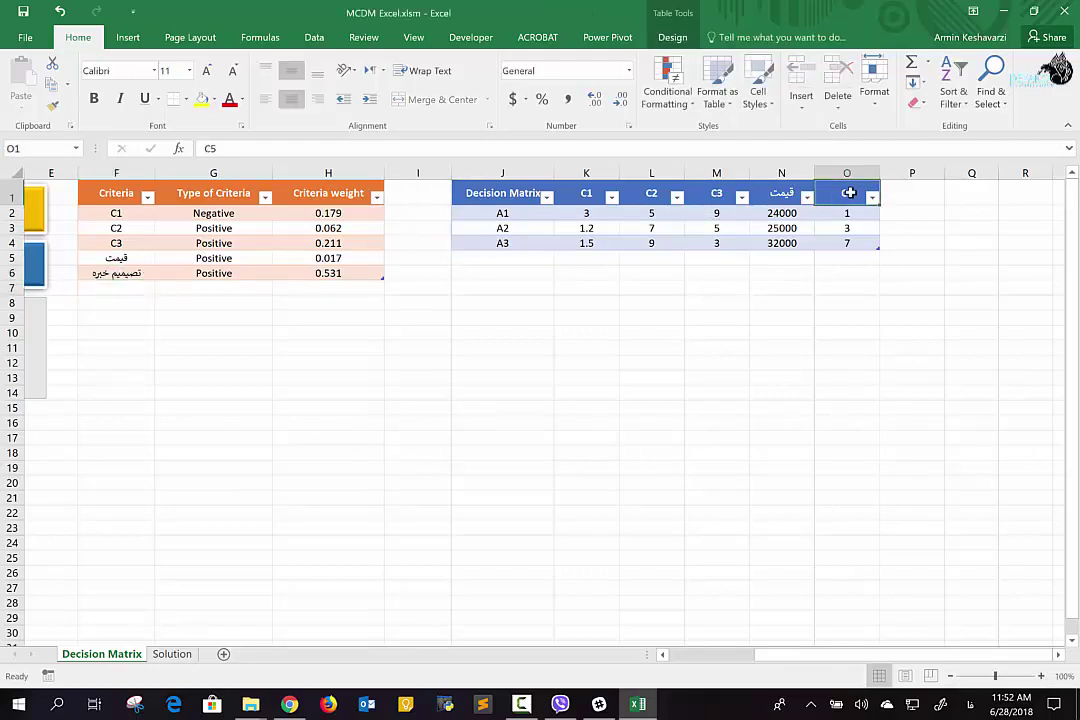
pyautogui.write('تصمیم')
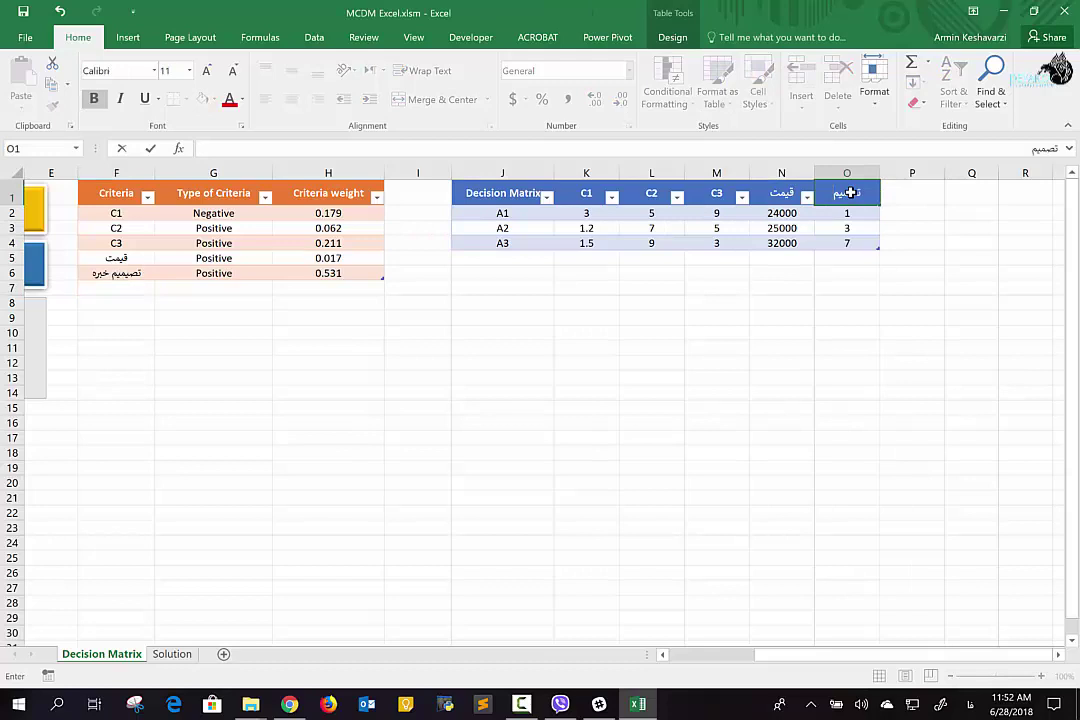
pyautogui.write(' خبره')
pyautogui.press('Return')
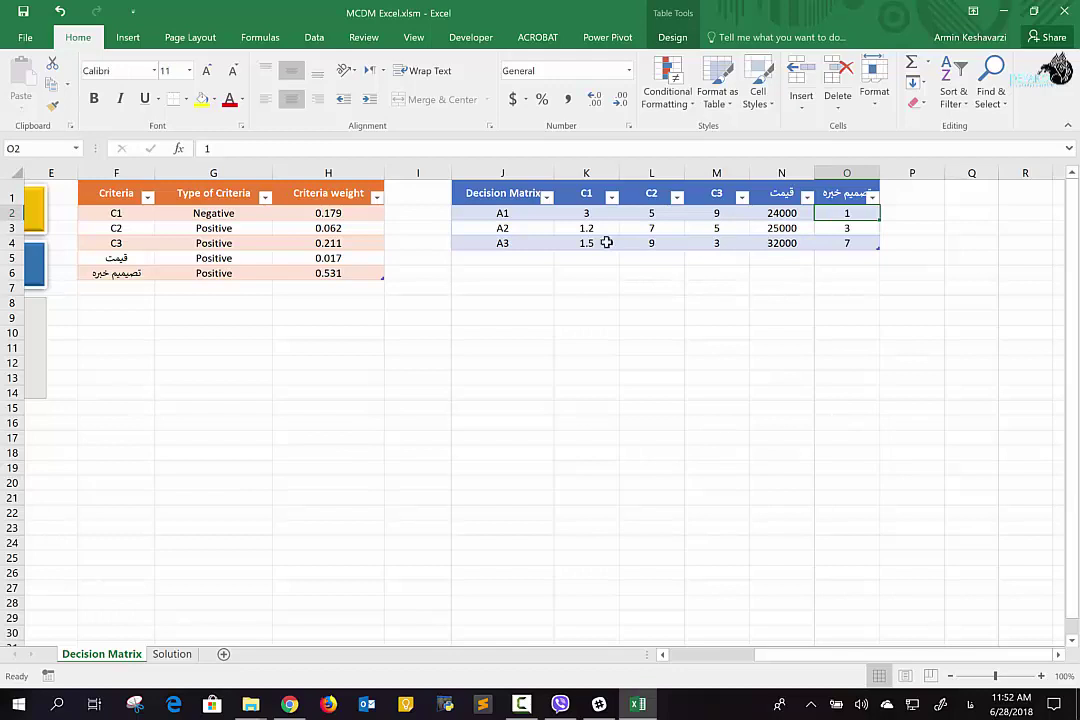
# Step: Undo the تصمیم خبره rename so the fifth criterion reads C5 in both tables
pyautogui.click(490, 214)
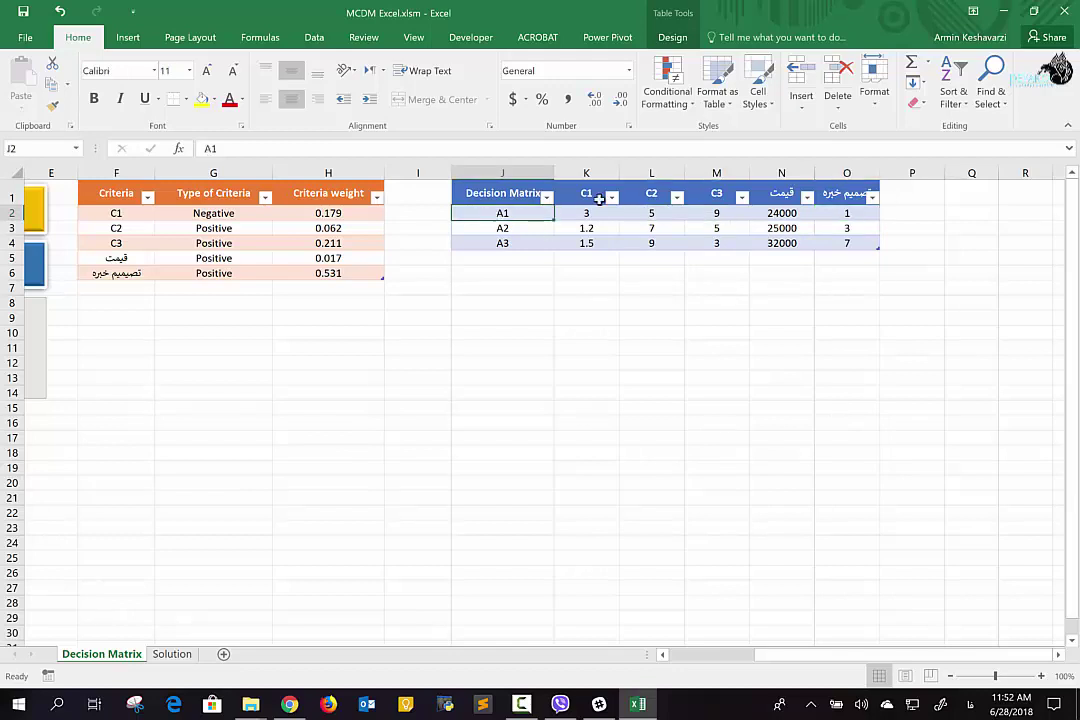
pyautogui.moveTo(490, 214); pyautogui.dragTo(823, 213)
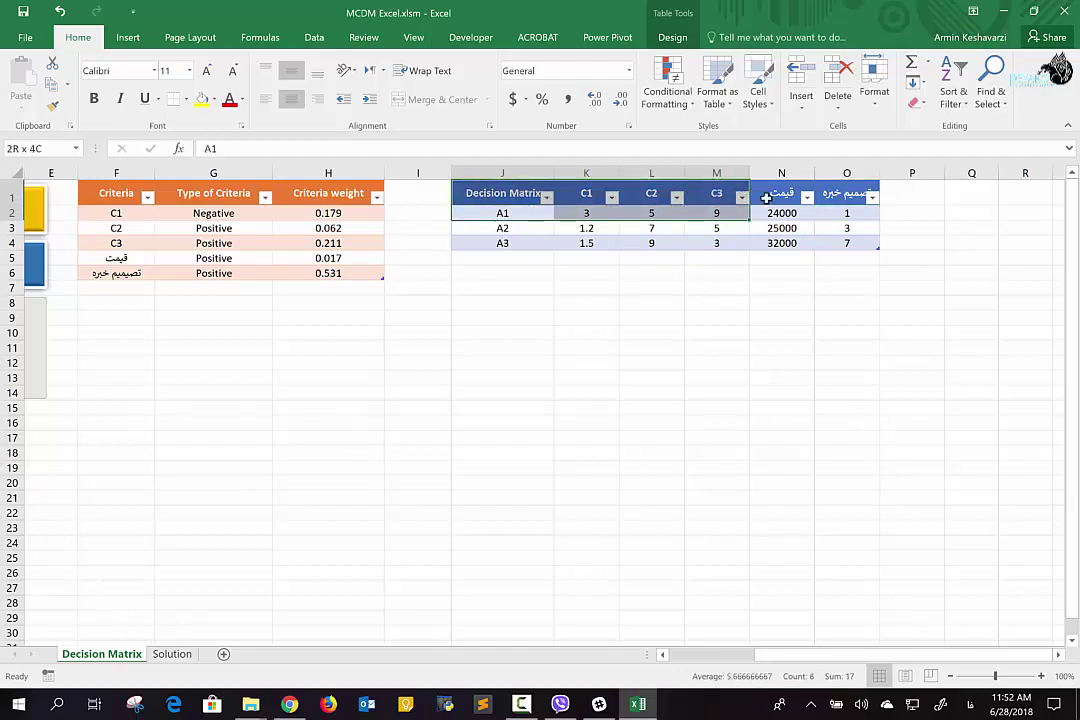
pyautogui.click(846, 228)
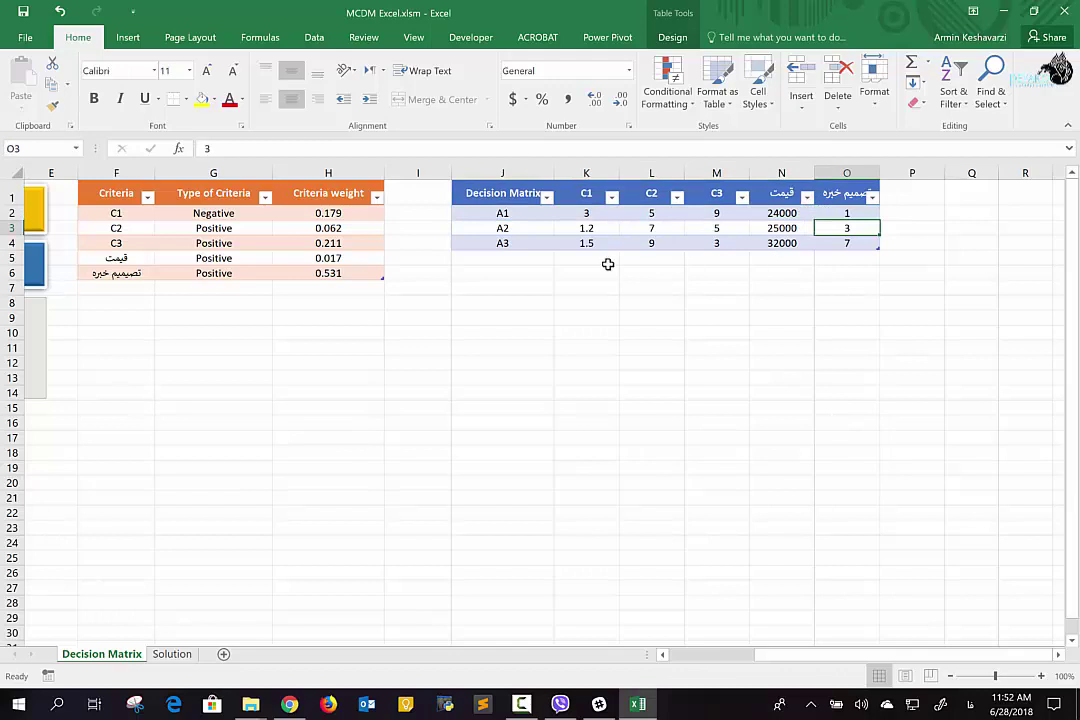
pyautogui.click(818, 241)
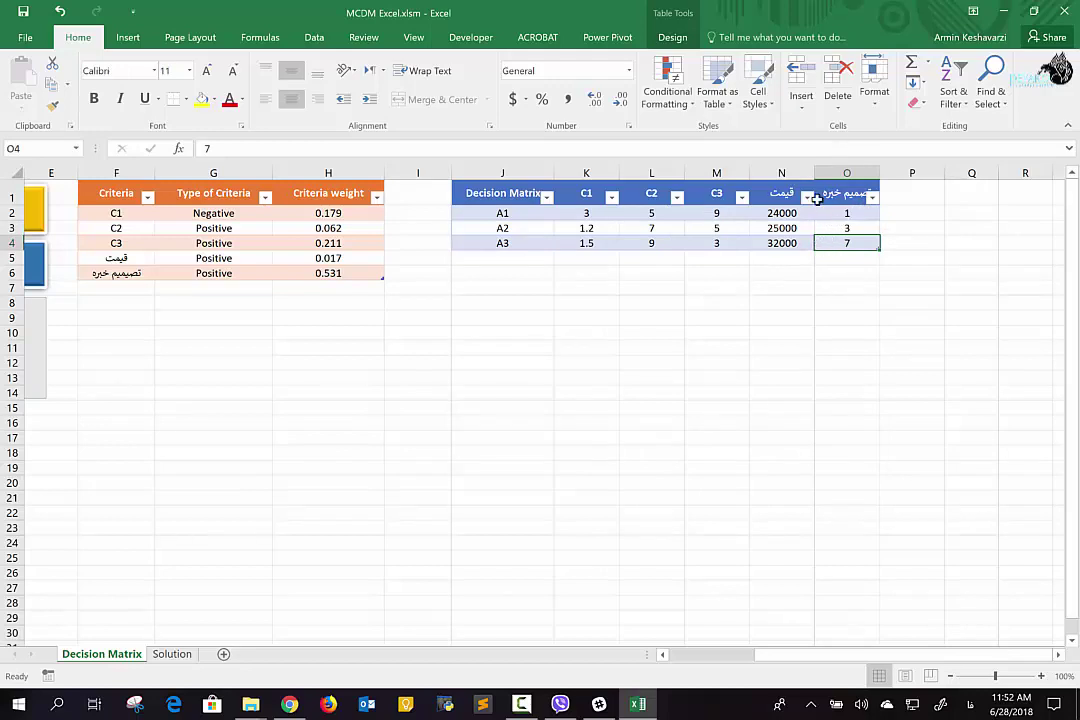
pyautogui.hotkey('ctrl', 'z')
pyautogui.hotkey('ctrl', 'z')
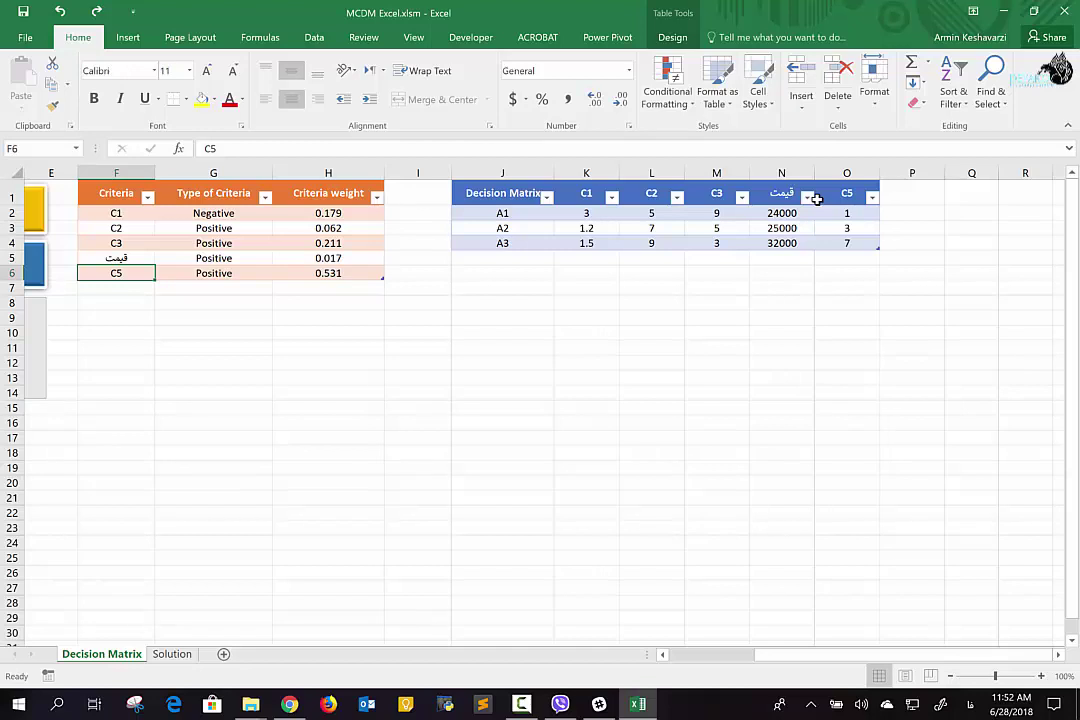
pyautogui.hotkey('ctrl', 'z')
pyautogui.hotkey('ctrl', 'z')
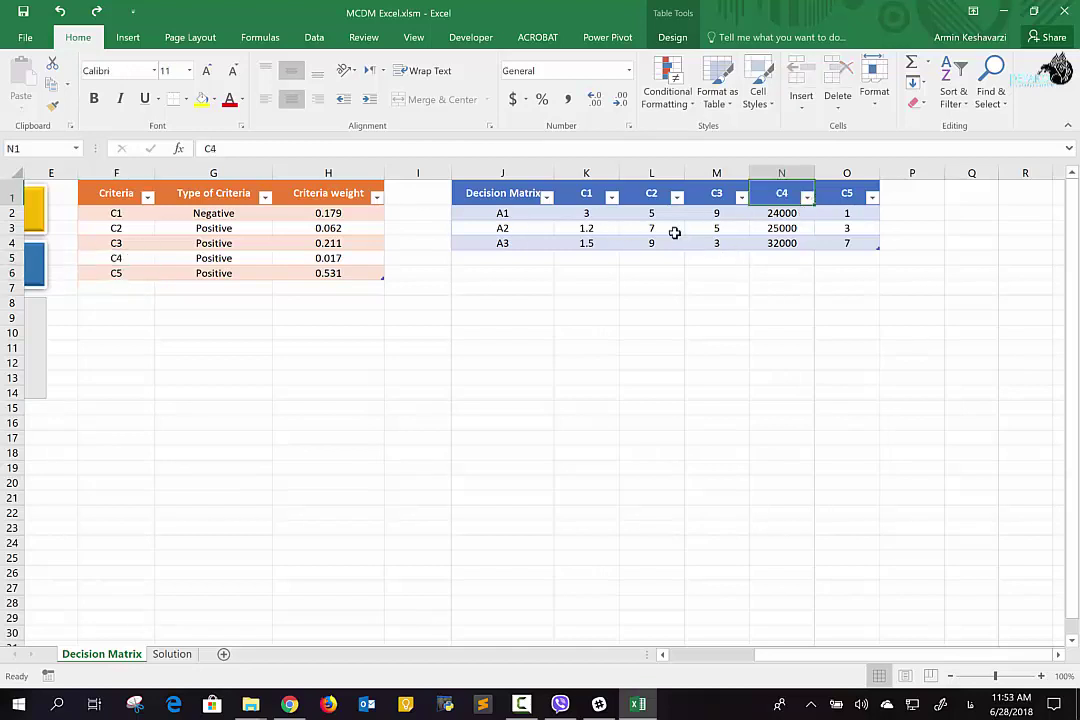
# Step: Add a trial alternative A4 below A3 in the decision matrix
pyautogui.click(579, 197)
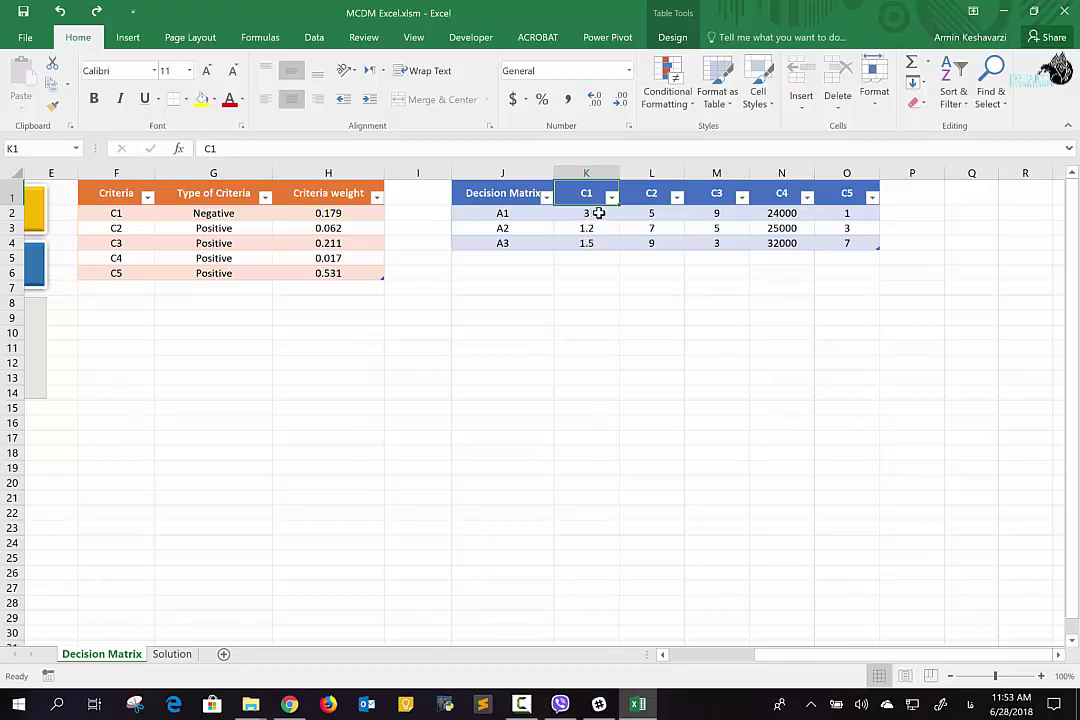
pyautogui.click(588, 214)
pyautogui.click(590, 229)
pyautogui.click(590, 243)
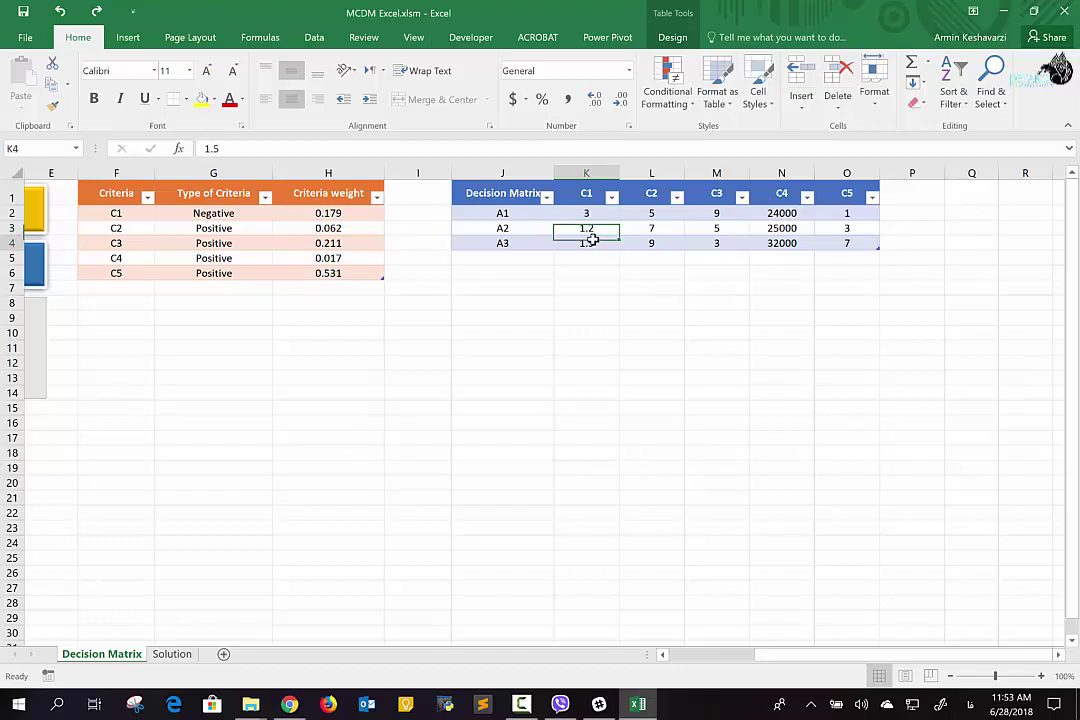
pyautogui.click(488, 254)
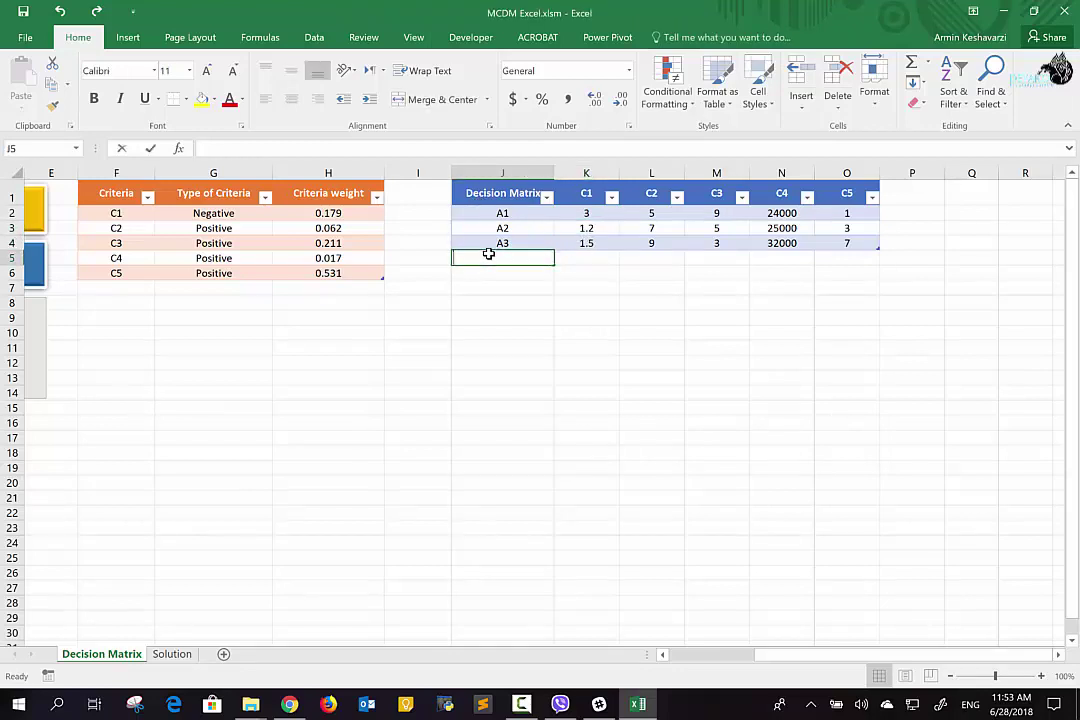
pyautogui.write('A4')
pyautogui.press('Return')
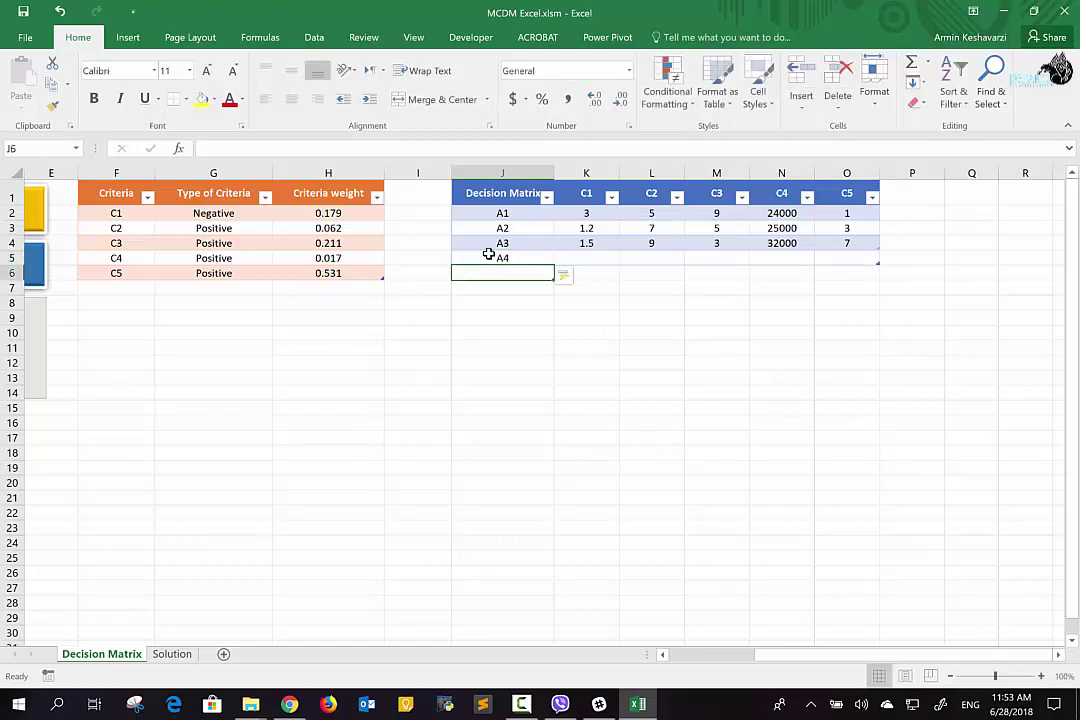
# Step: Clear the A4 label and resize the matrix table back to end at A3
pyautogui.click(585, 254)
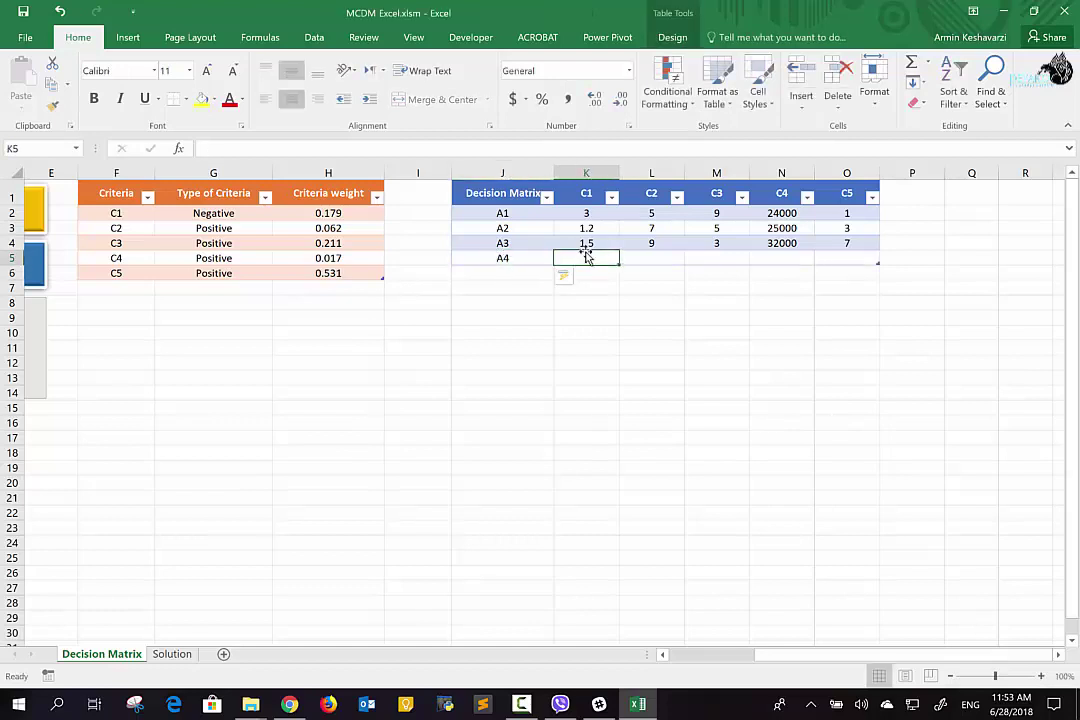
pyautogui.moveTo(585, 253); pyautogui.dragTo(838, 256)
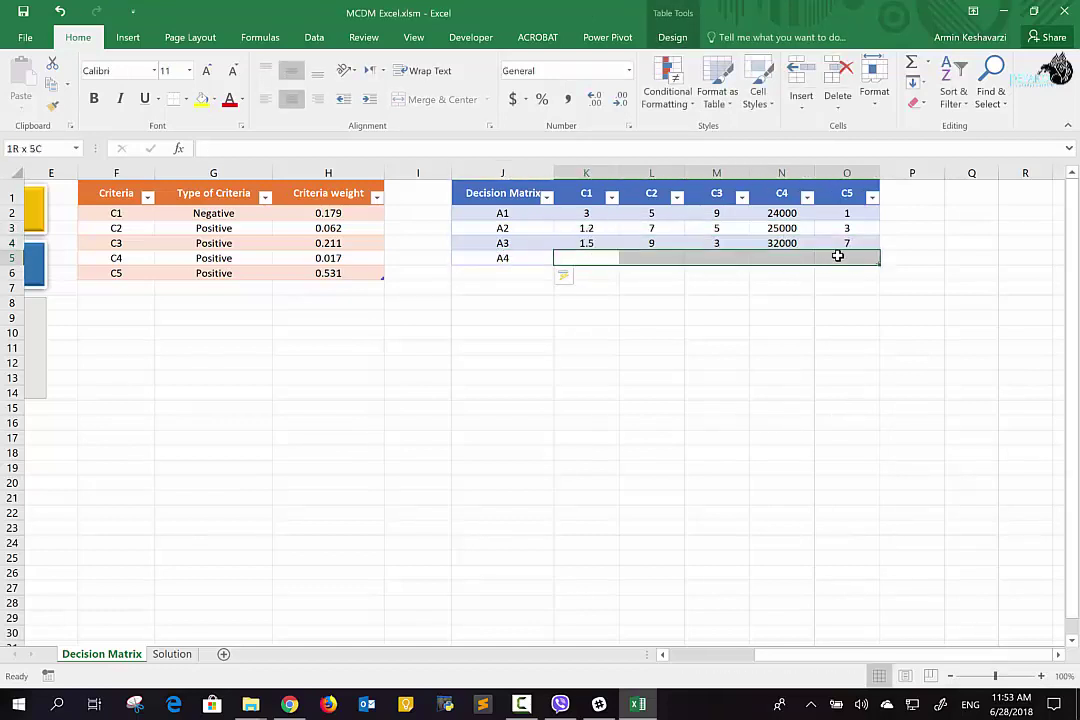
pyautogui.click(530, 258)
pyautogui.press('Delete')
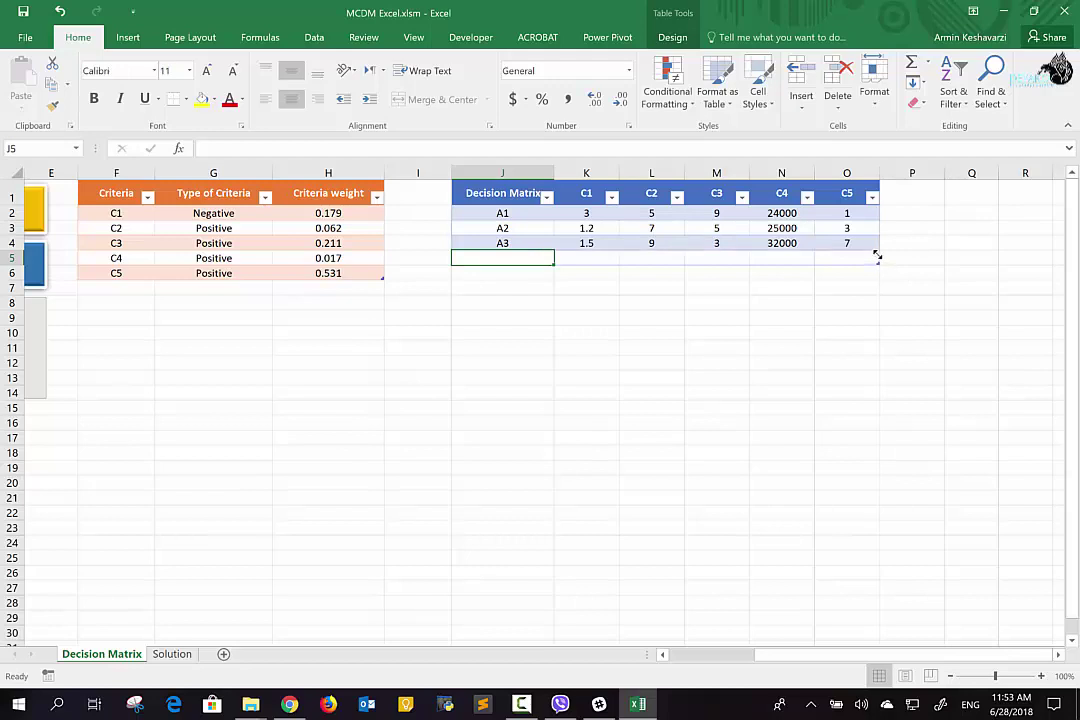
pyautogui.moveTo(878, 263); pyautogui.dragTo(876, 248)
# Step: Run the VIKOR Method macro and clear the V value prompt's field
pyautogui.click(655, 300)
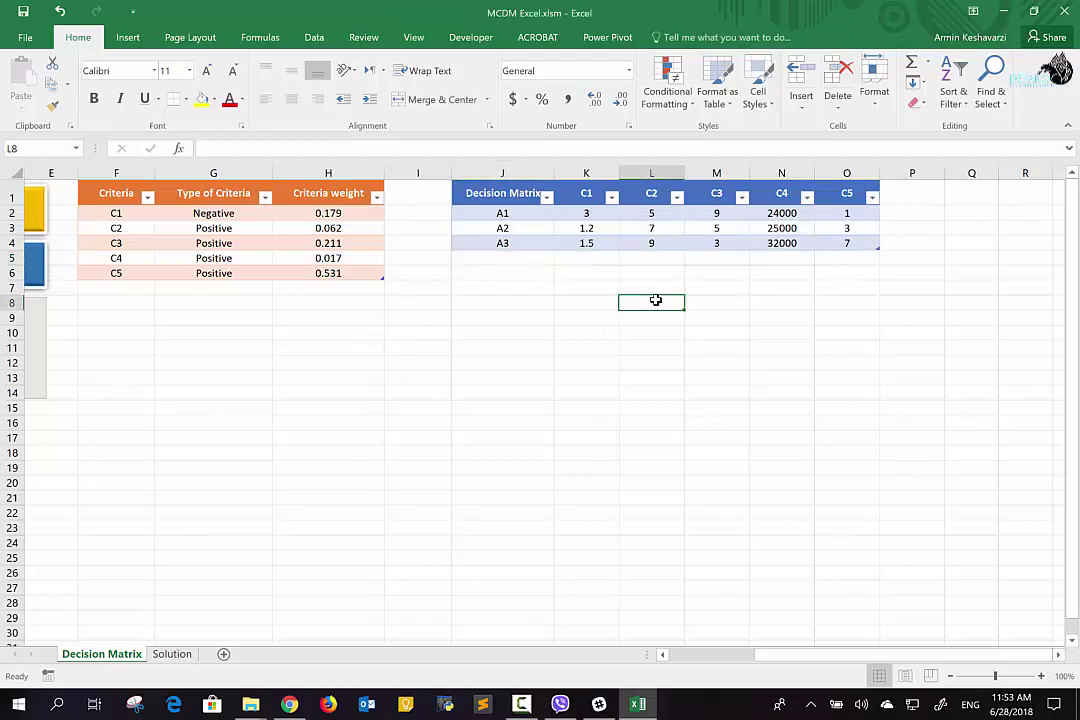
pyautogui.hscroll(-5, 655, 300)
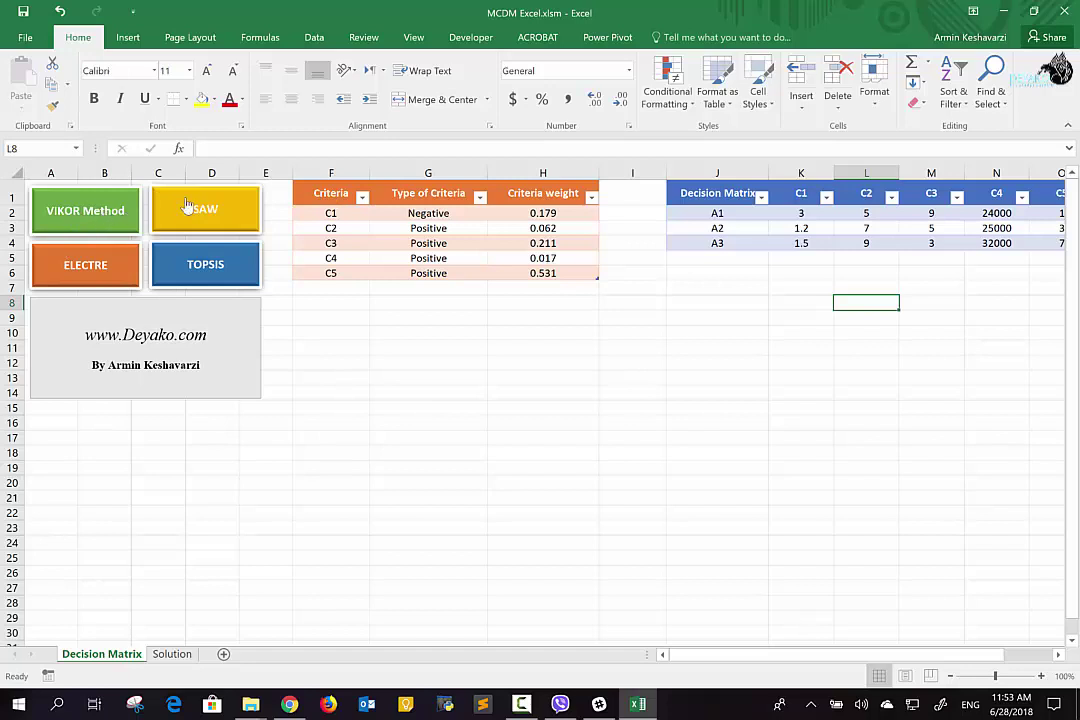
pyautogui.click(85, 214)
pyautogui.write('02')
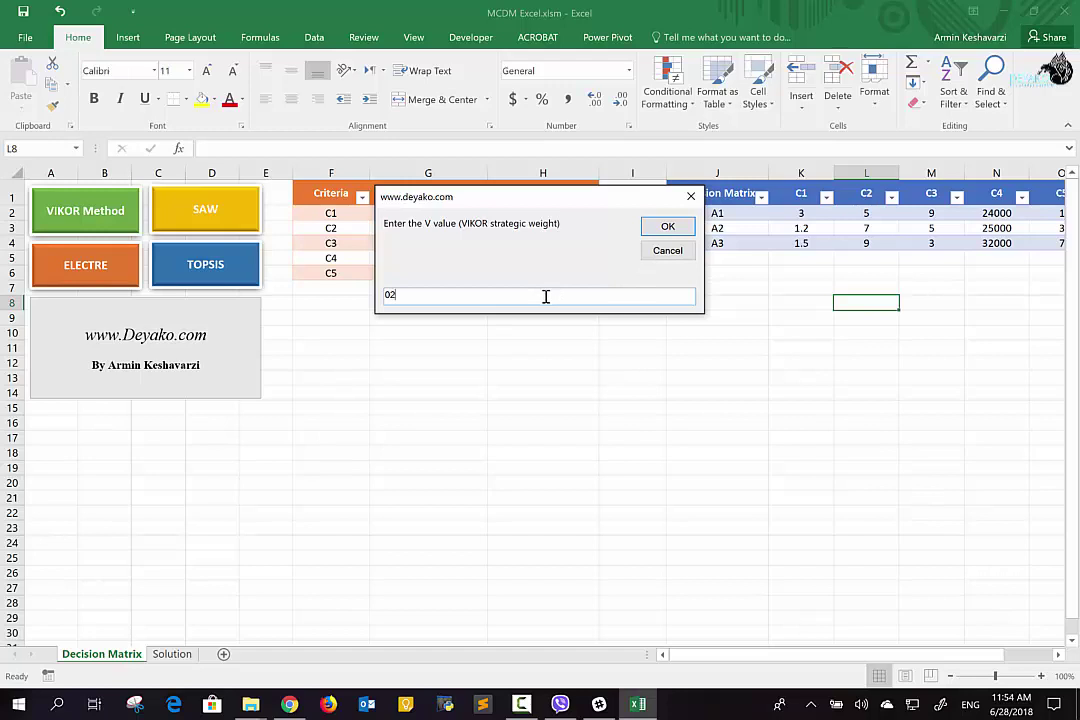
pyautogui.press('BackSpace')
# Step: Accept V = 0.5 so Solution ranks A3 (0.2197), A2 (0.7165), A1 (1.2197)
pyautogui.click(665, 252)
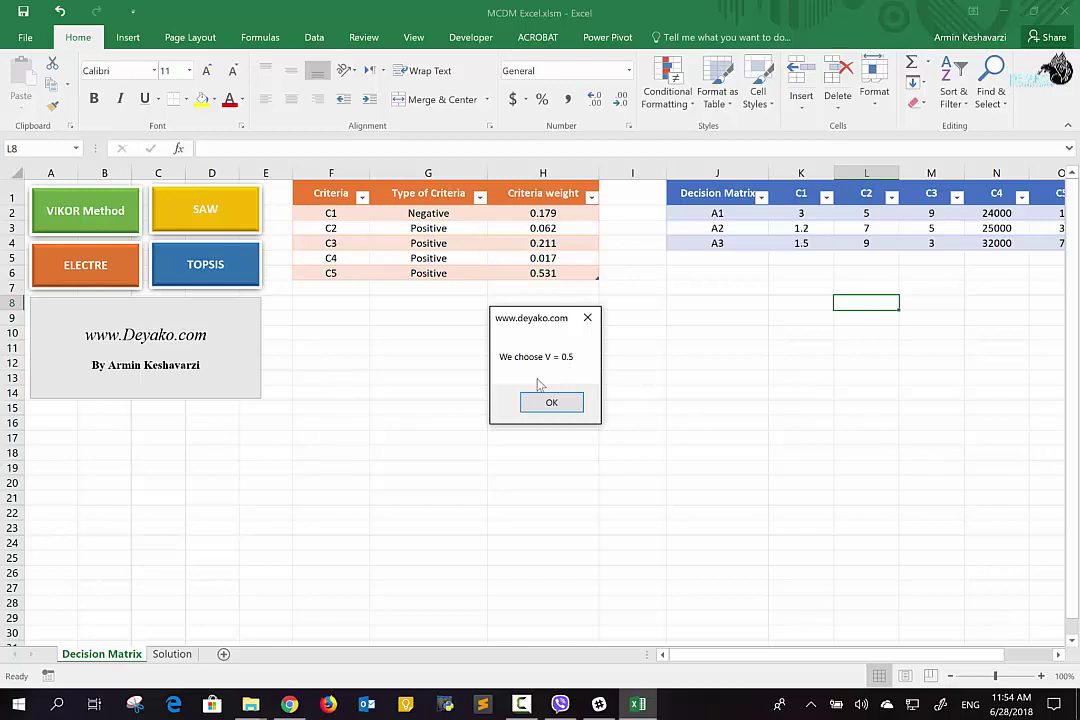
pyautogui.click(551, 404)
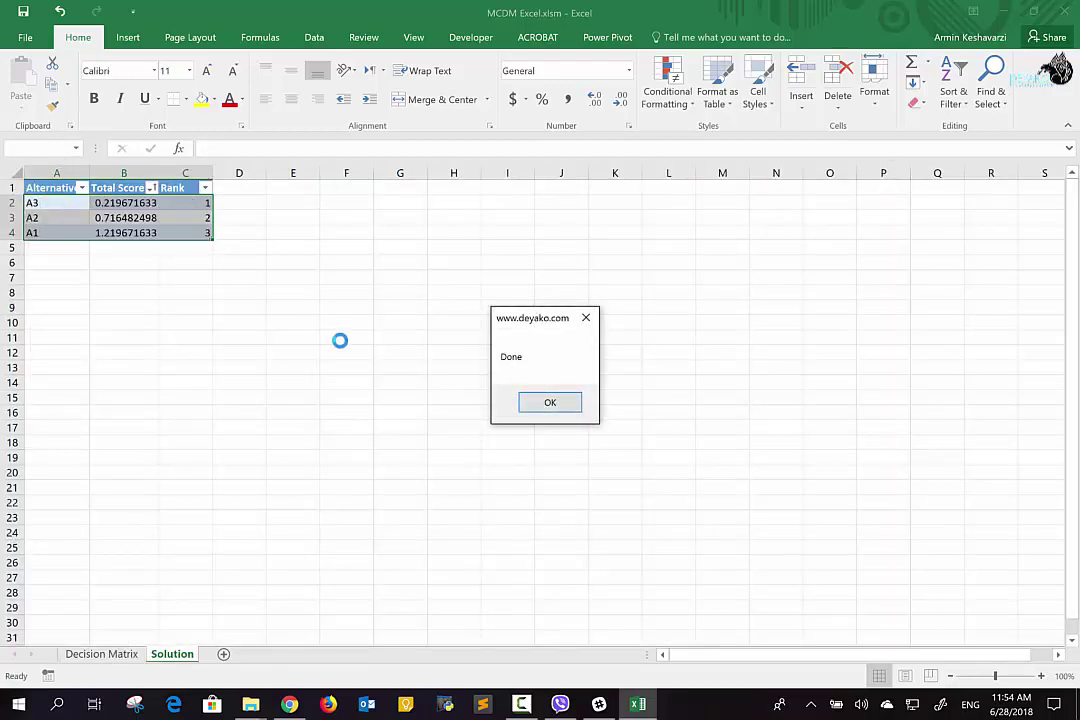
pyautogui.click(547, 410)
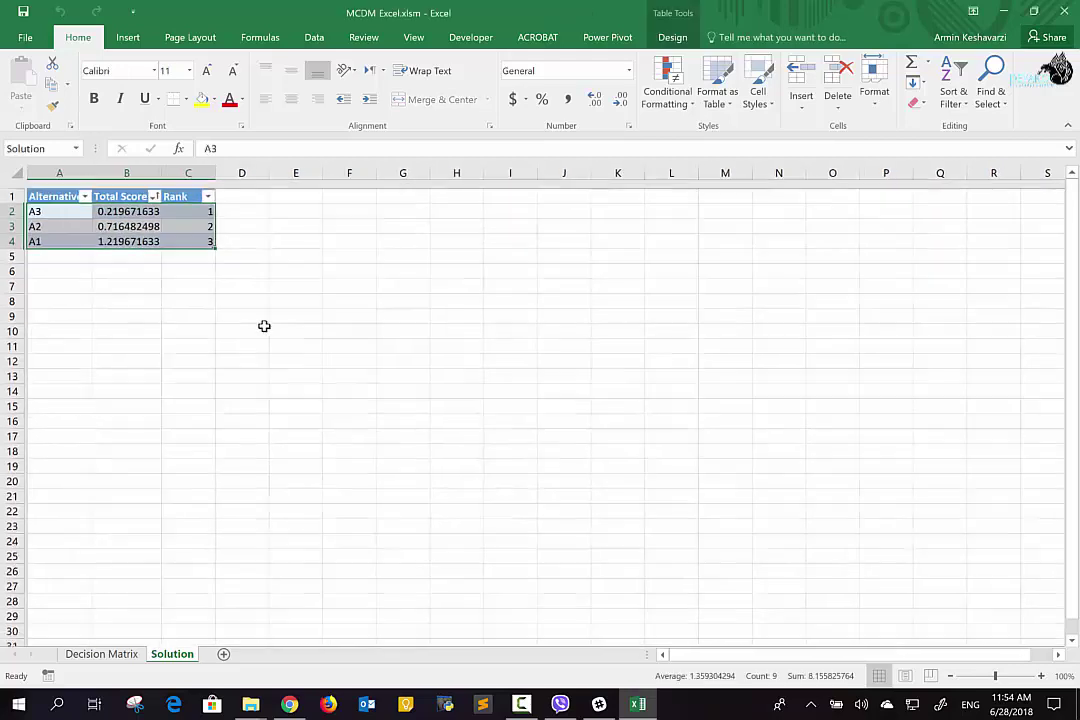
# Step: Widen column B (Total Score) and column A (Alternative) in the Solution table
pyautogui.click(50, 202)
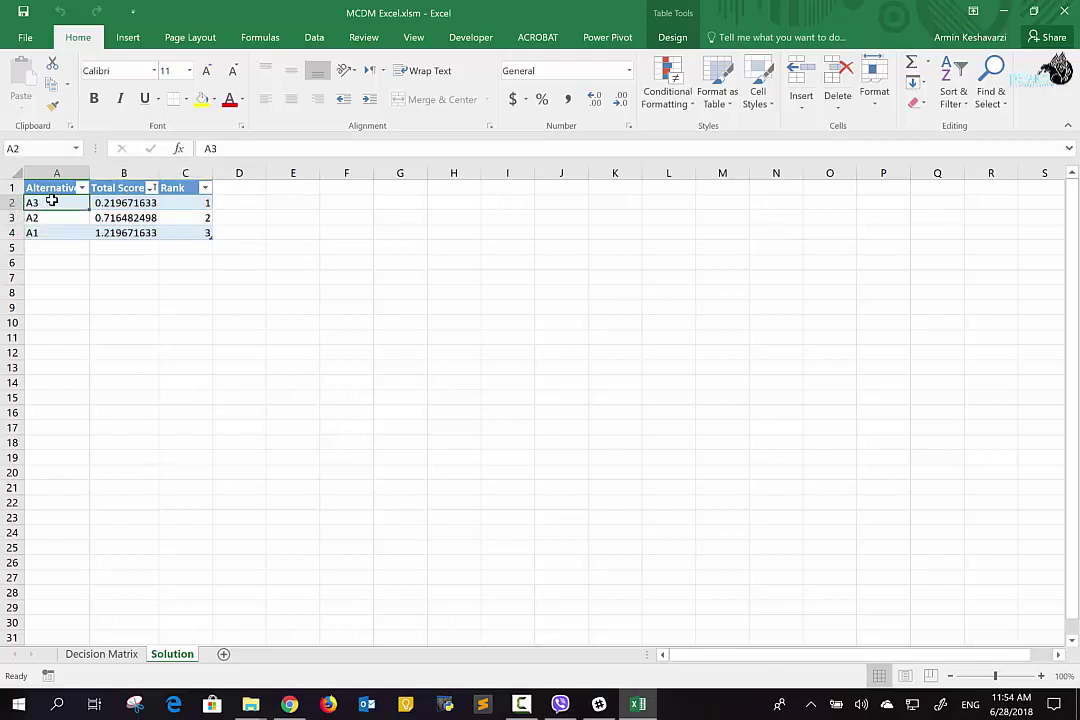
pyautogui.moveTo(115, 202); pyautogui.dragTo(118, 228)
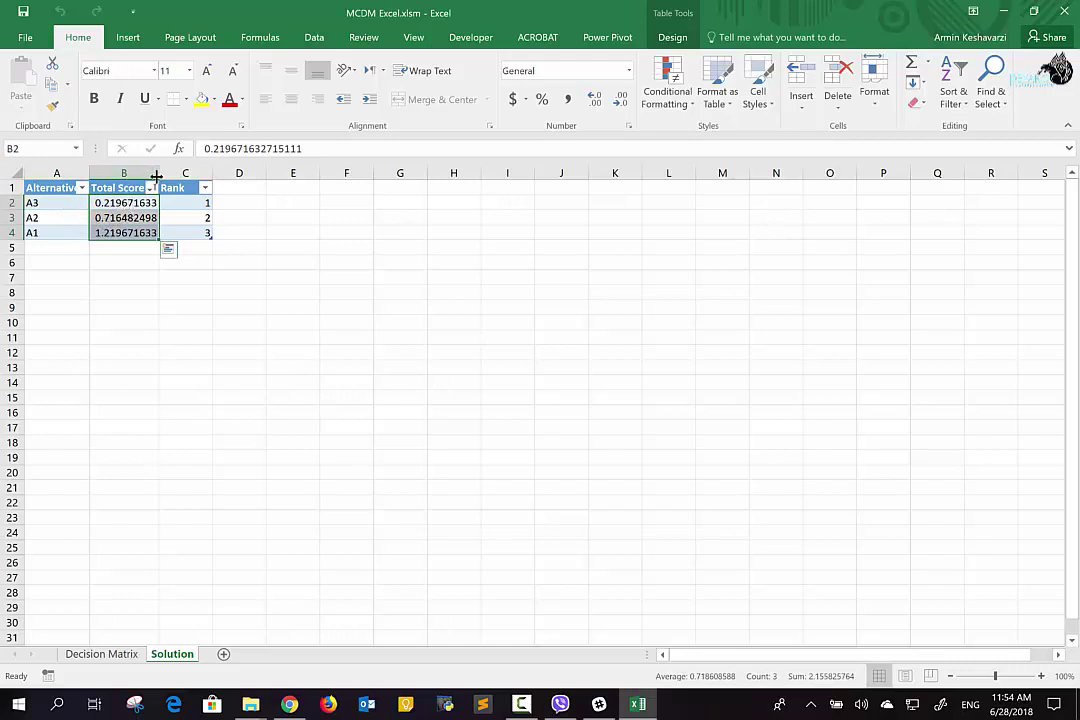
pyautogui.moveTo(159, 174); pyautogui.dragTo(187, 174)
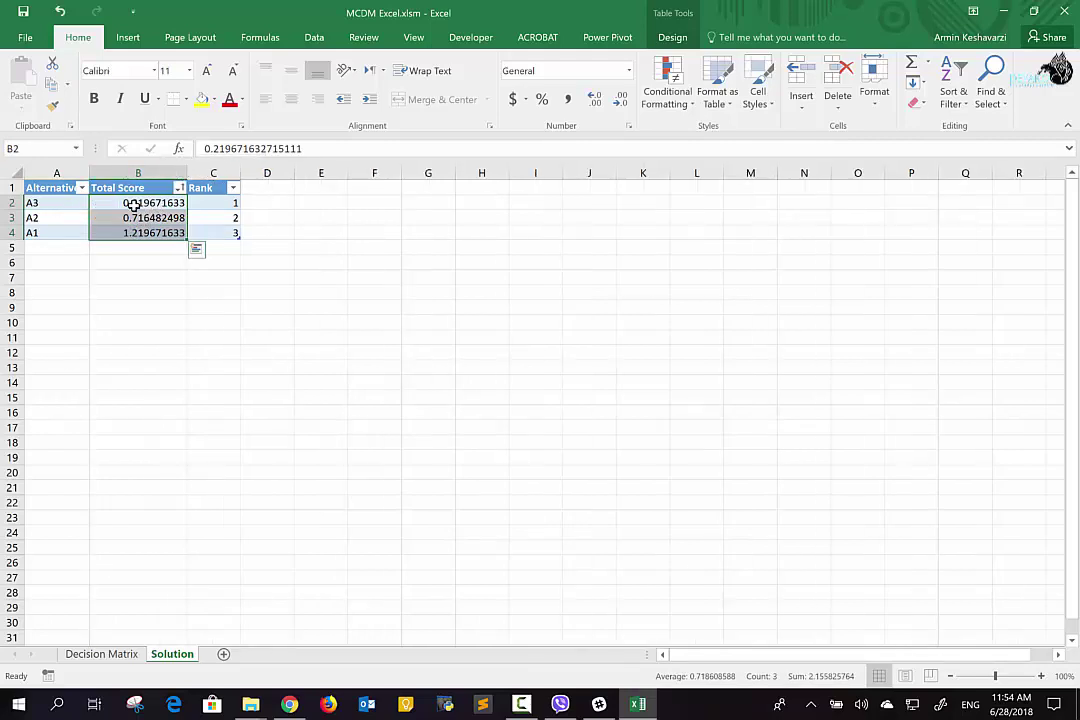
pyautogui.moveTo(87, 170); pyautogui.dragTo(126, 172)
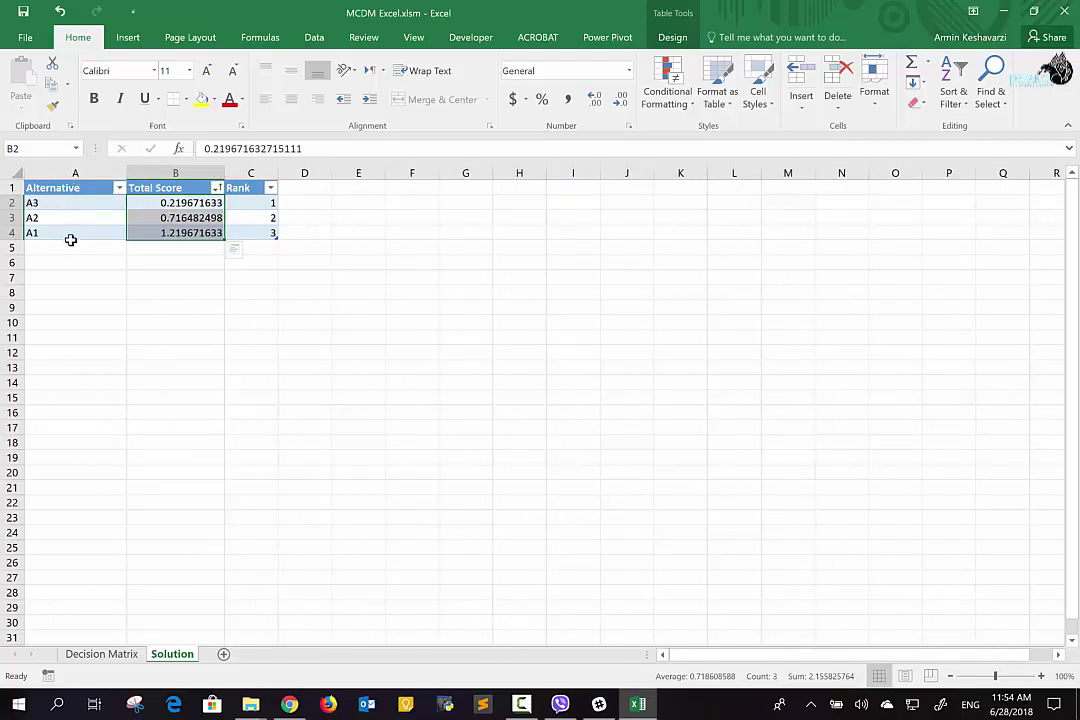
# Step: Check the ranking: A3 ranked 1, then review the A3 label and the A1 result row
pyautogui.click(255, 203)
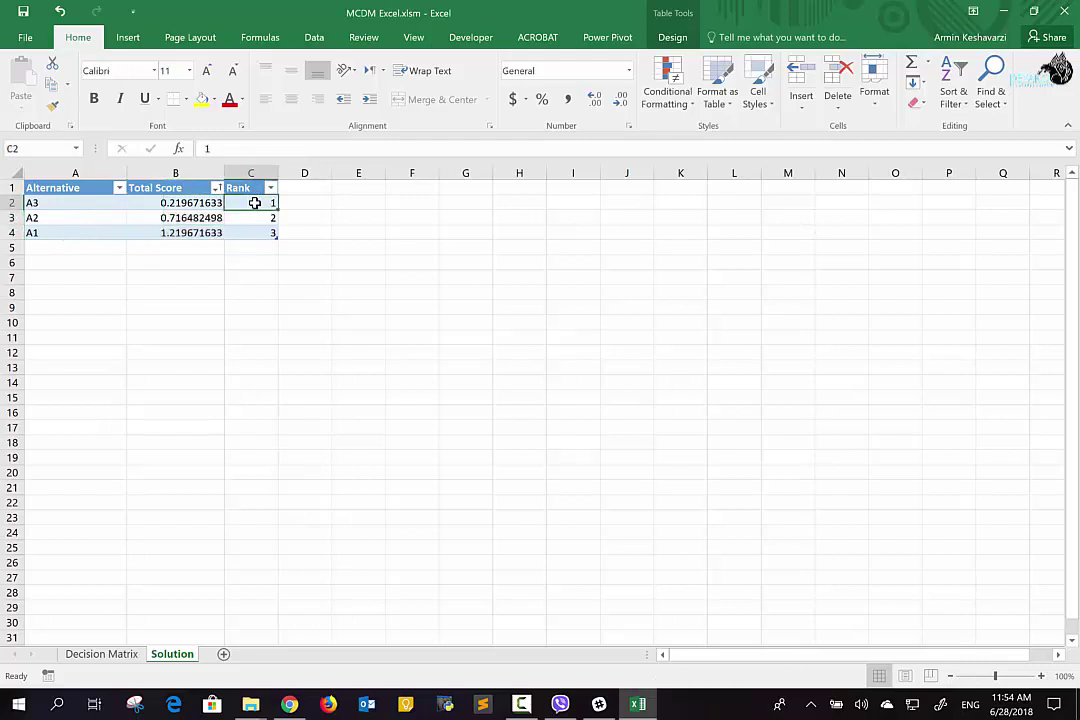
pyautogui.click(52, 204)
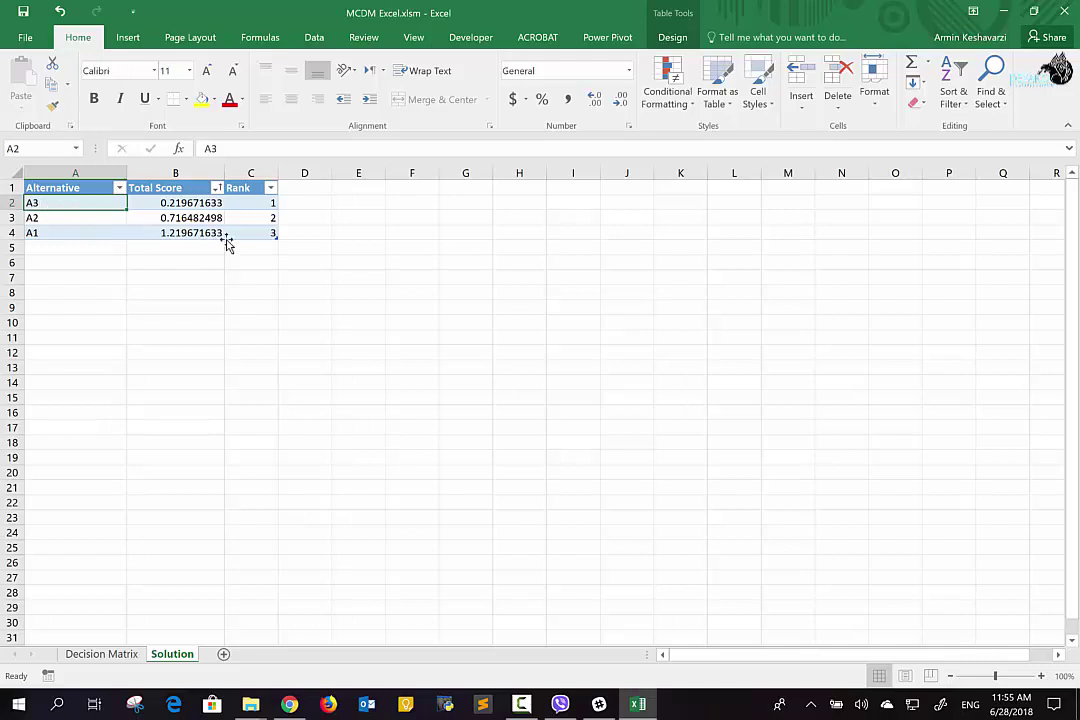
pyautogui.click(32, 232)
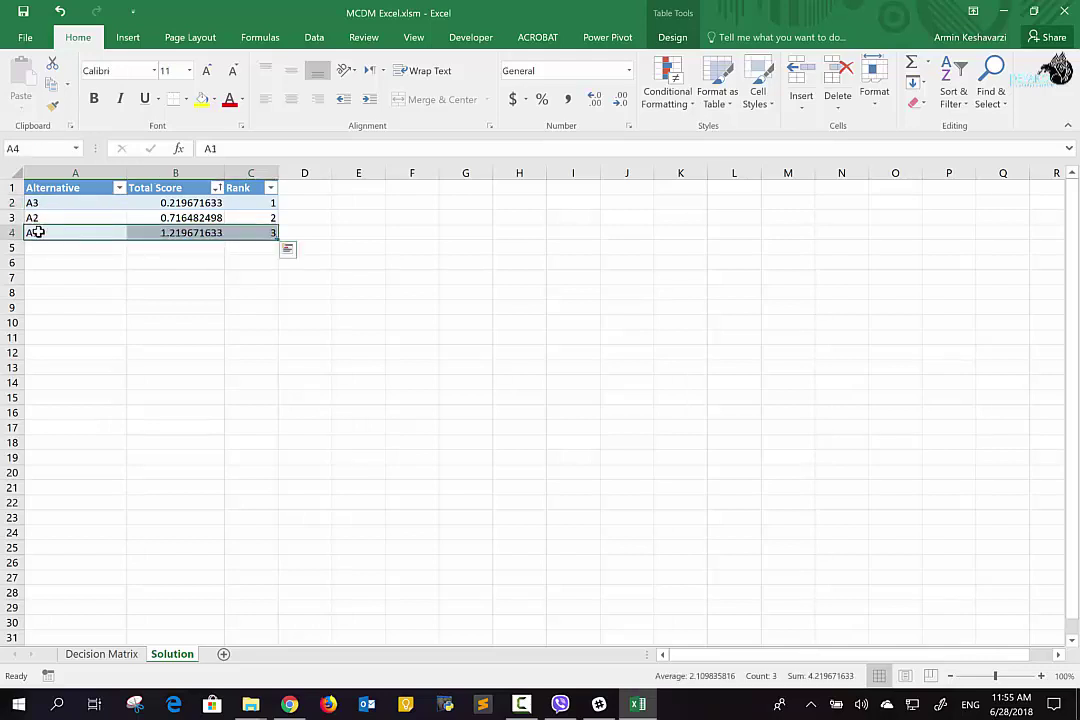
# Step: Run the SAW method from the Decision Matrix sheet and acknowledge its Done message
pyautogui.click(106, 655)
pyautogui.click(241, 210)
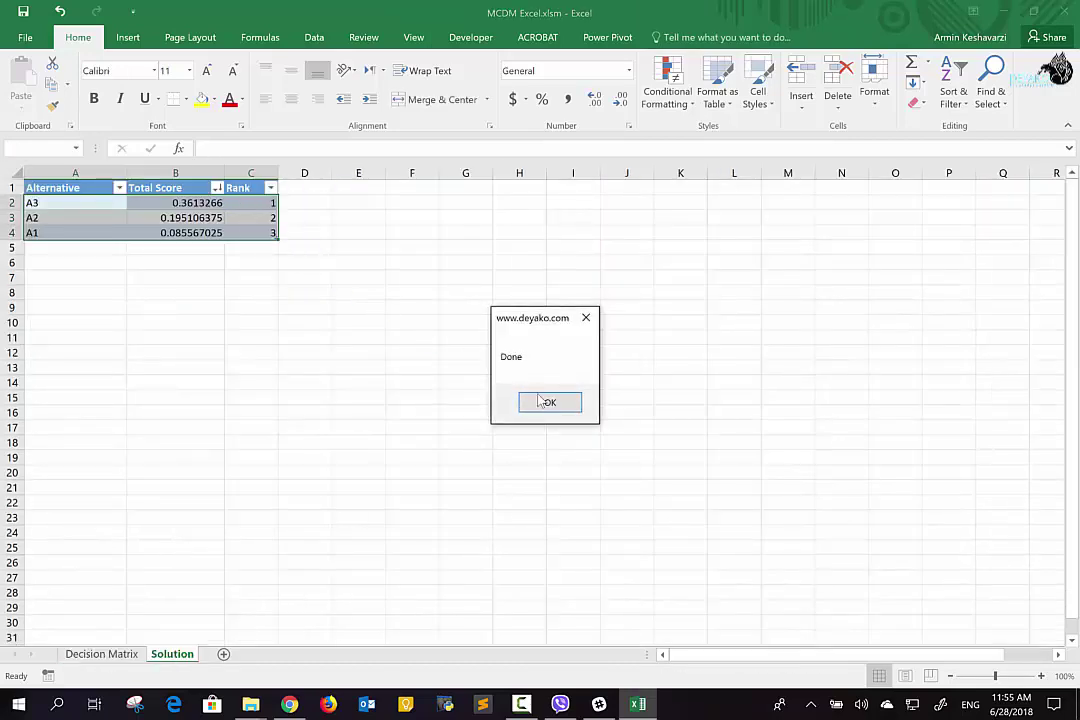
pyautogui.click(549, 403)
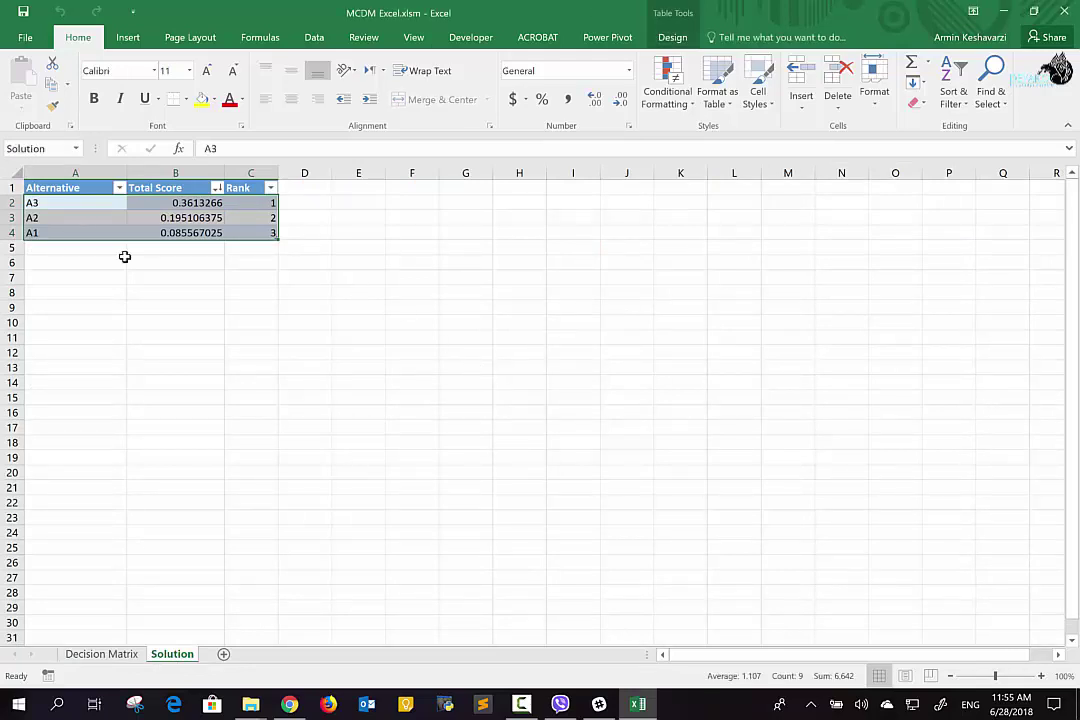
# Step: Run the ELECTRE method from the Decision Matrix sheet and acknowledge its Done message
pyautogui.click(100, 655)
pyautogui.click(80, 248)
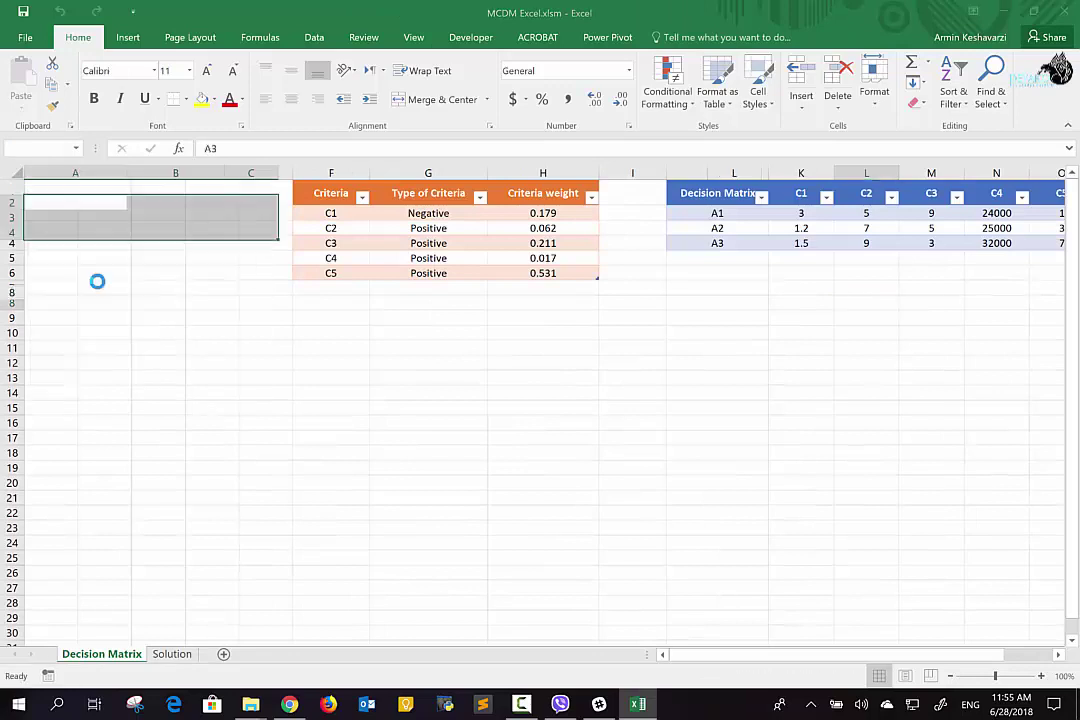
pyautogui.click(549, 404)
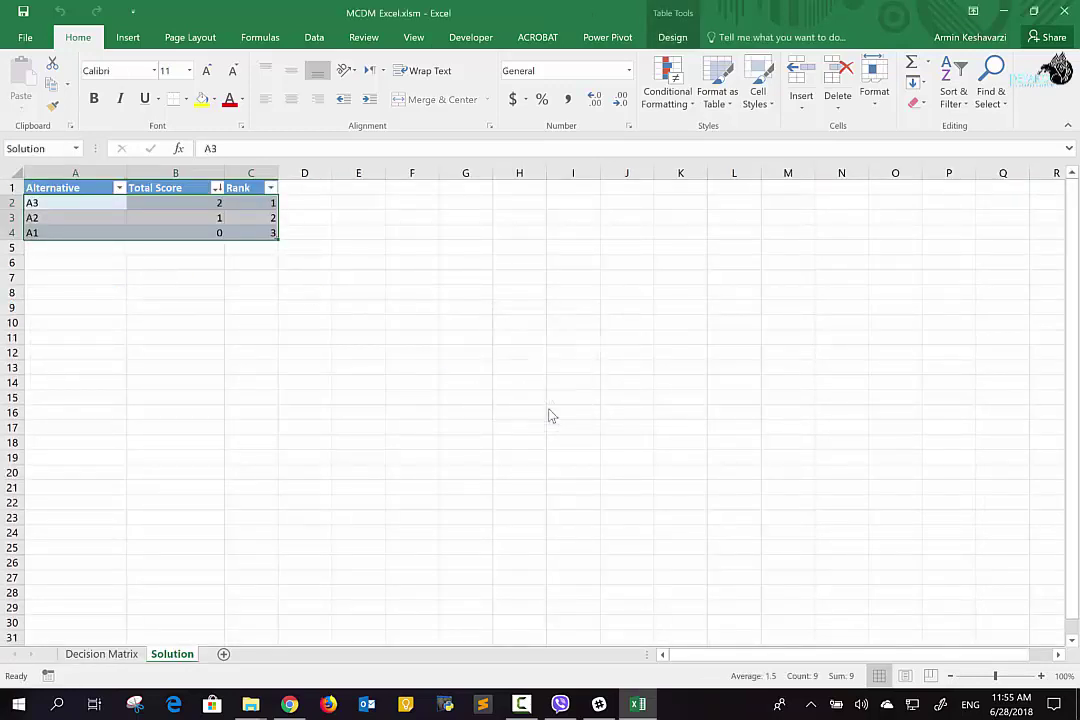
# Step: Run the TOPSIS method, acknowledge its Done message, and return to the Decision Matrix sheet
pyautogui.click(100, 654)
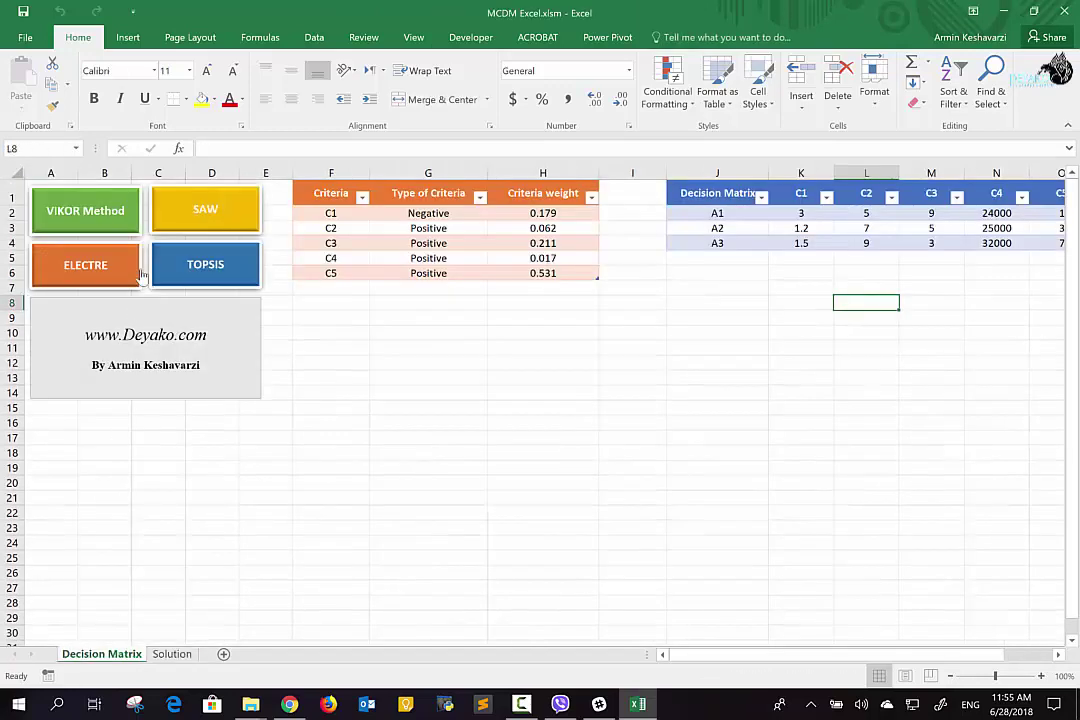
pyautogui.click(200, 262)
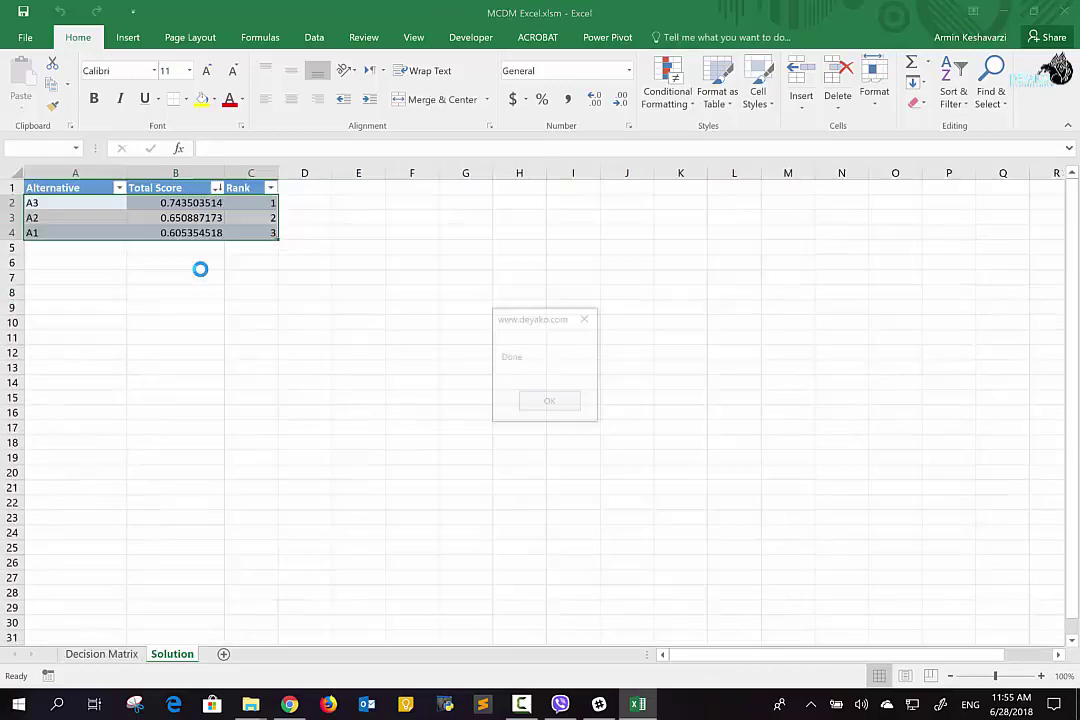
pyautogui.click(550, 403)
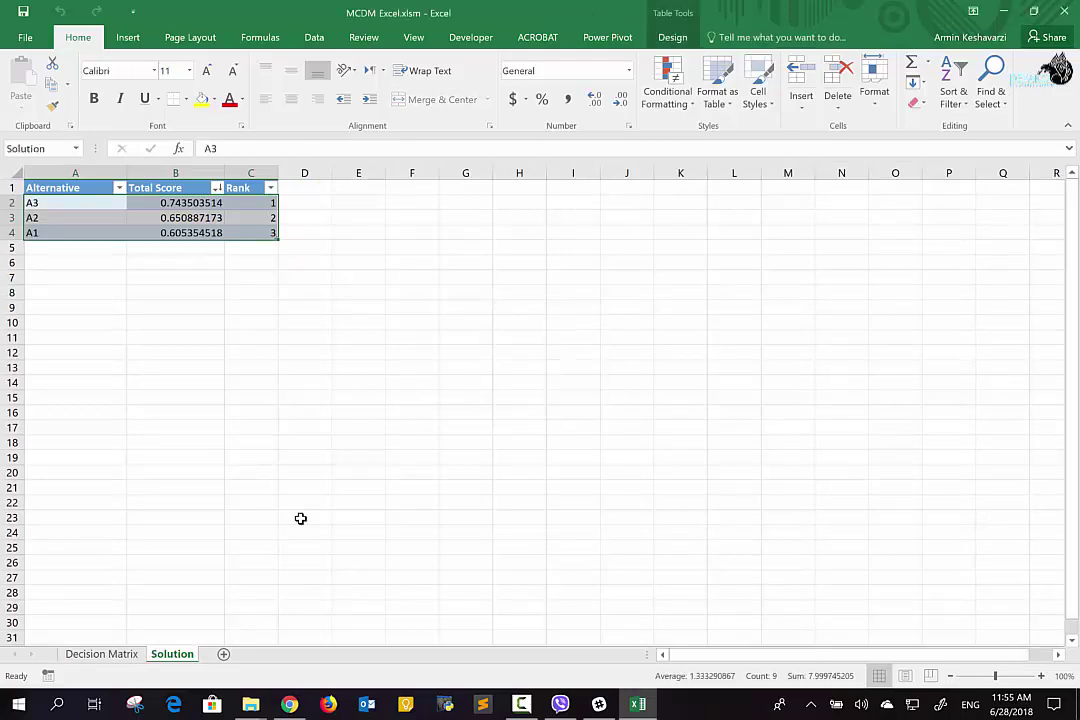
pyautogui.click(100, 654)
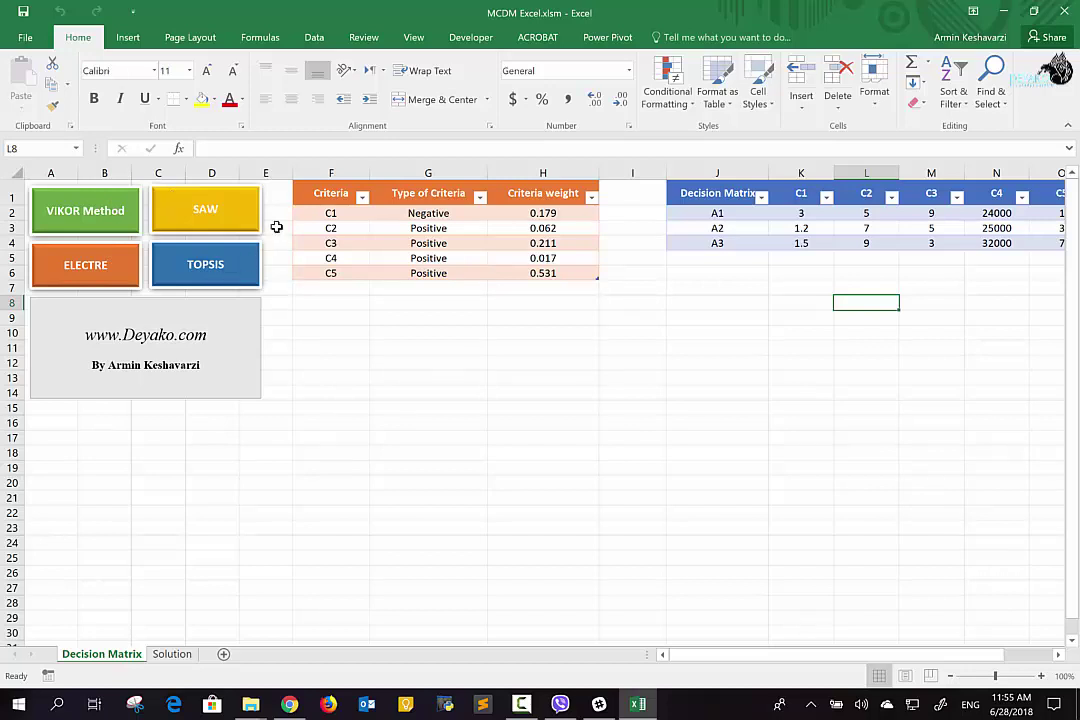
# Step: Open the Visual Basic editor from the Developer tab, maximize it, and show the ELECTRE module
pyautogui.click(477, 41)
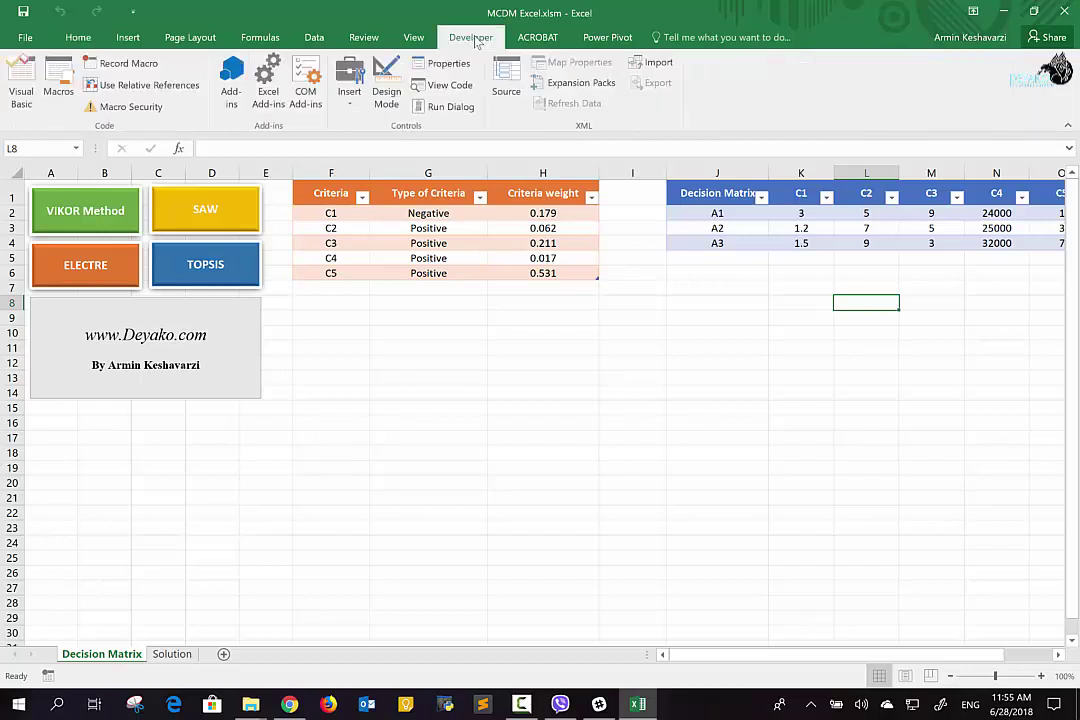
pyautogui.click(15, 108)
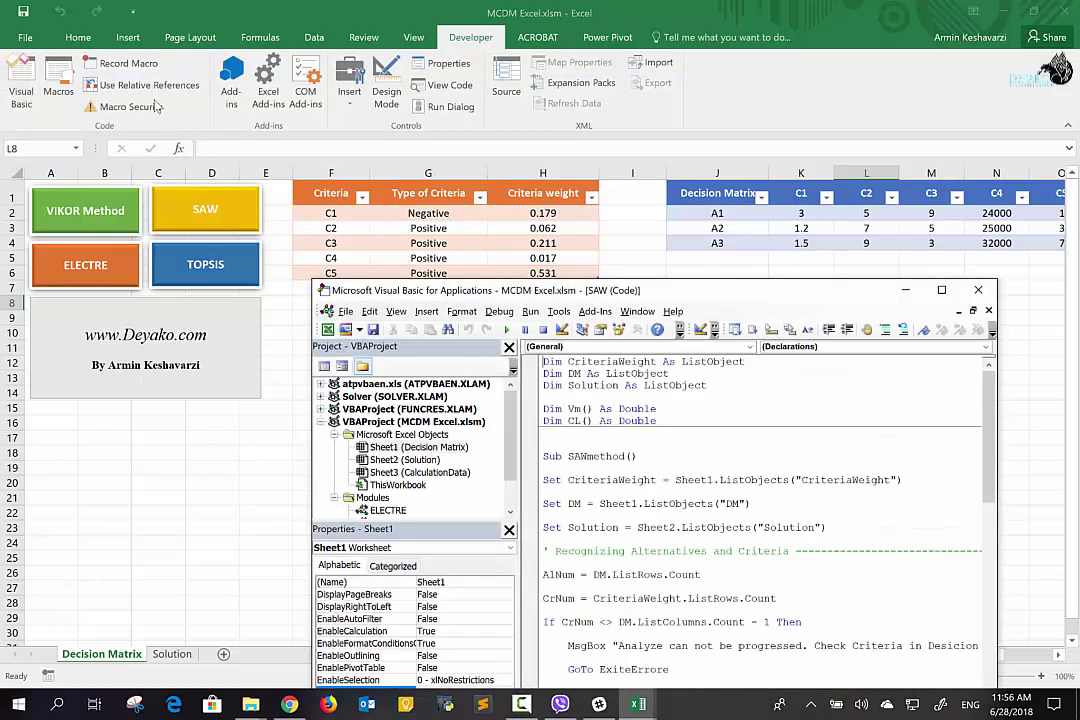
pyautogui.doubleClick(825, 290)
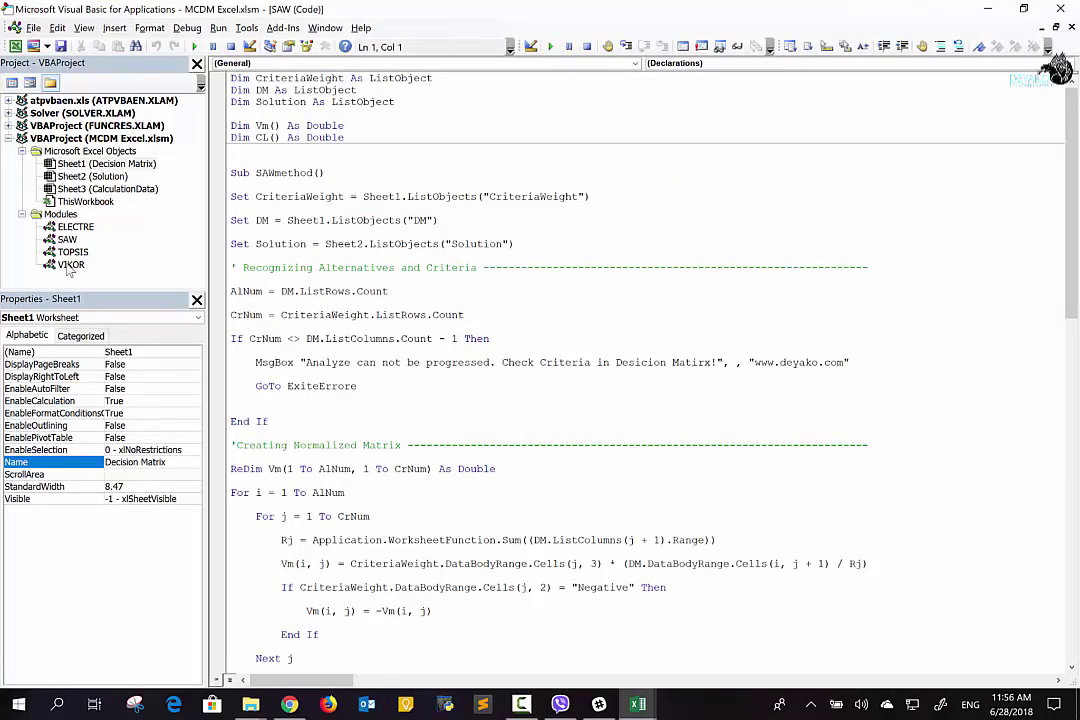
pyautogui.doubleClick(77, 228)
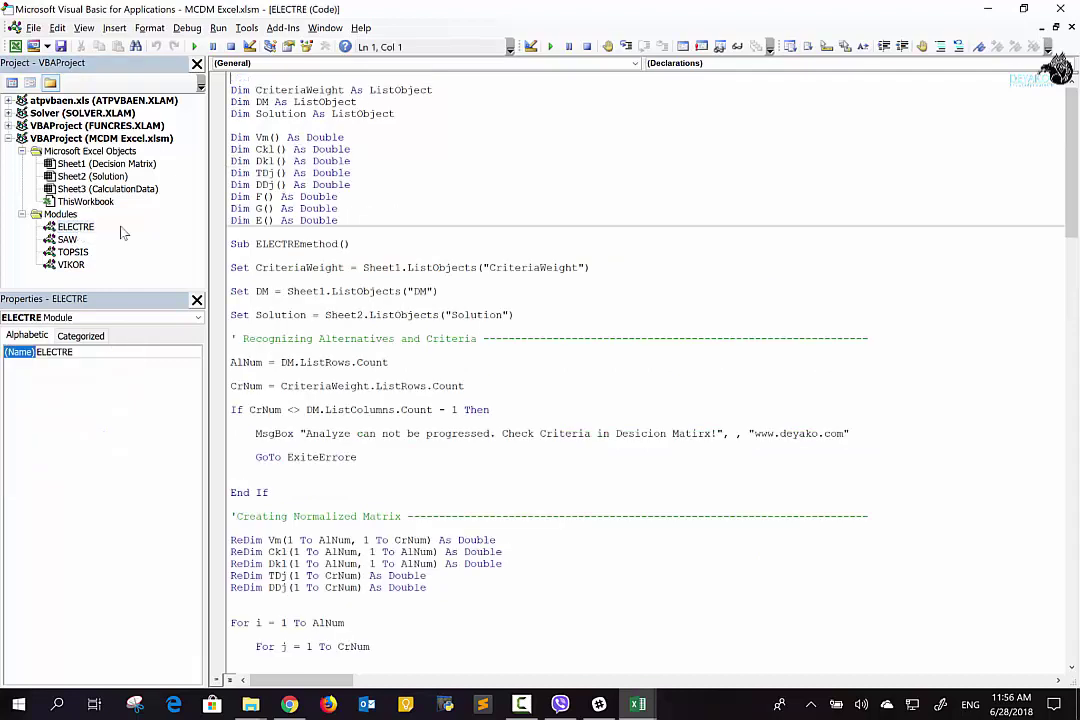
# Step: Scroll through the ELECTRE module code to the normalized-matrix section
pyautogui.scroll(-3, 424, 360)
pyautogui.scroll(-3, 424, 360)
pyautogui.scroll(-3, 424, 360)
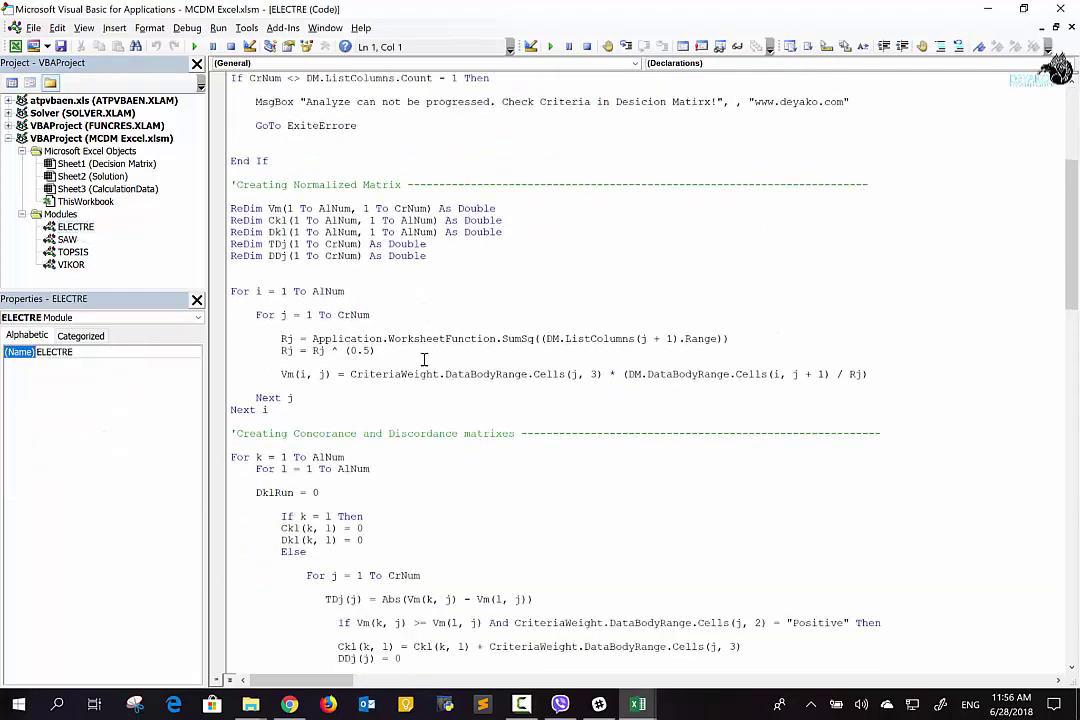
pyautogui.scroll(-2, 424, 360)
pyautogui.scroll(-5, 424, 360)
pyautogui.scroll(-8, 424, 360)
pyautogui.scroll(-6, 424, 360)
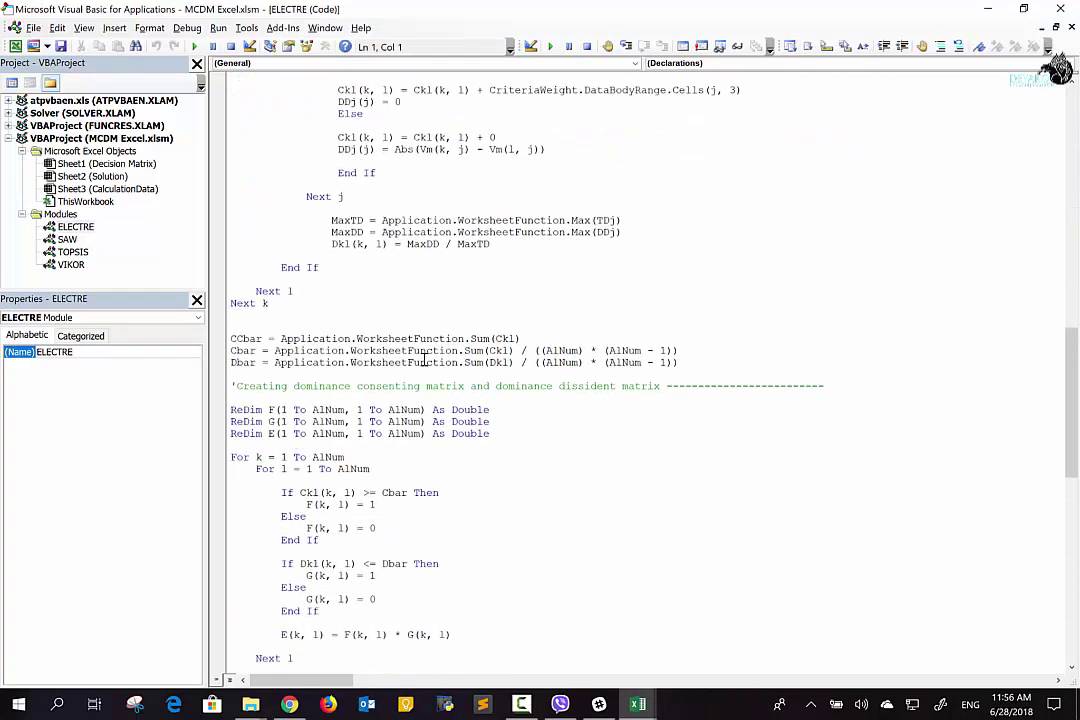
pyautogui.scroll(15, 424, 360)
pyautogui.scroll(13, 424, 360)
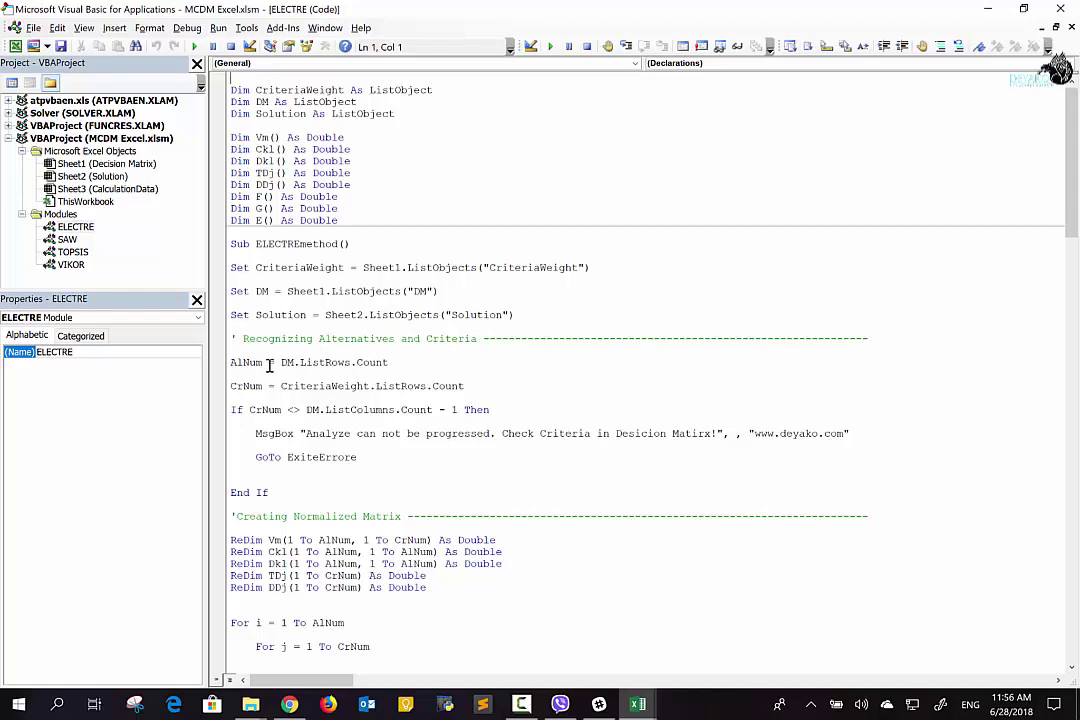
pyautogui.scroll(-4, 268, 365)
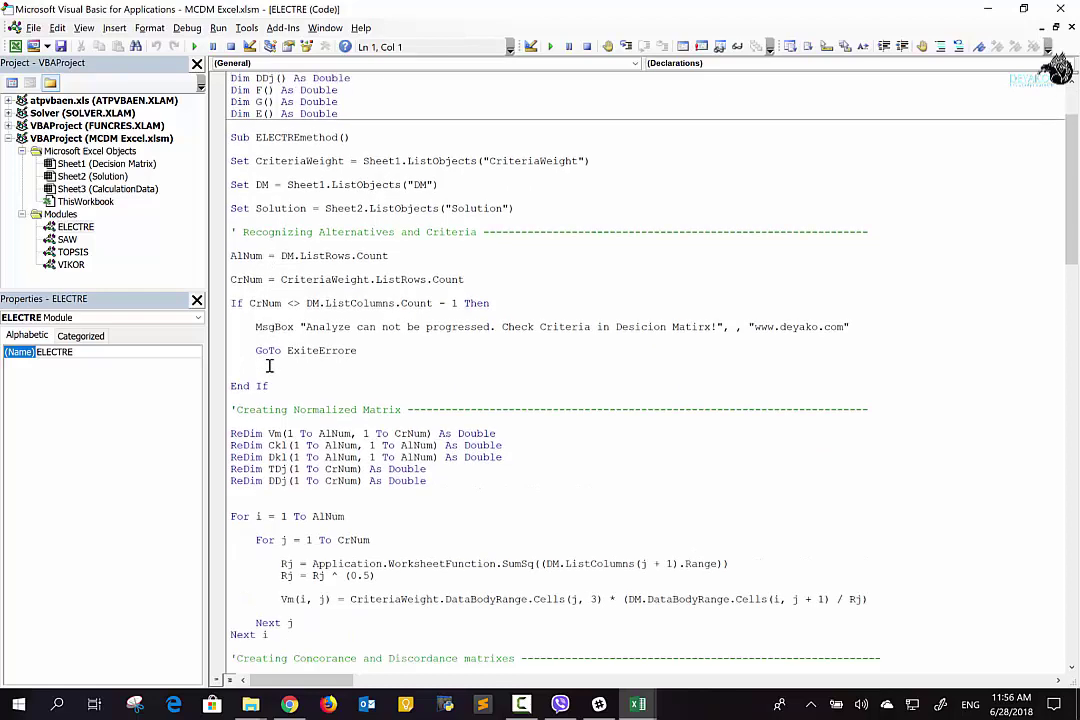
pyautogui.scroll(-1, 268, 365)
pyautogui.scroll(-3, 268, 365)
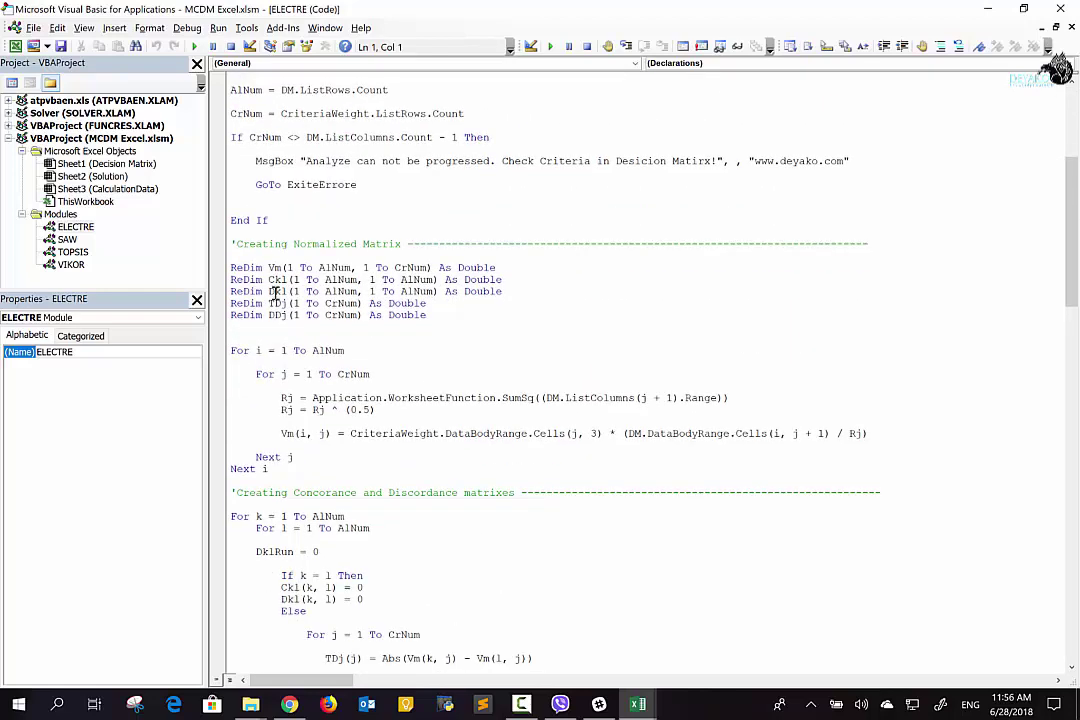
# Step: Highlight the 'Creating Normalized Matrix' comment and read on through the concordance code
pyautogui.moveTo(403, 244); pyautogui.dragTo(238, 244)
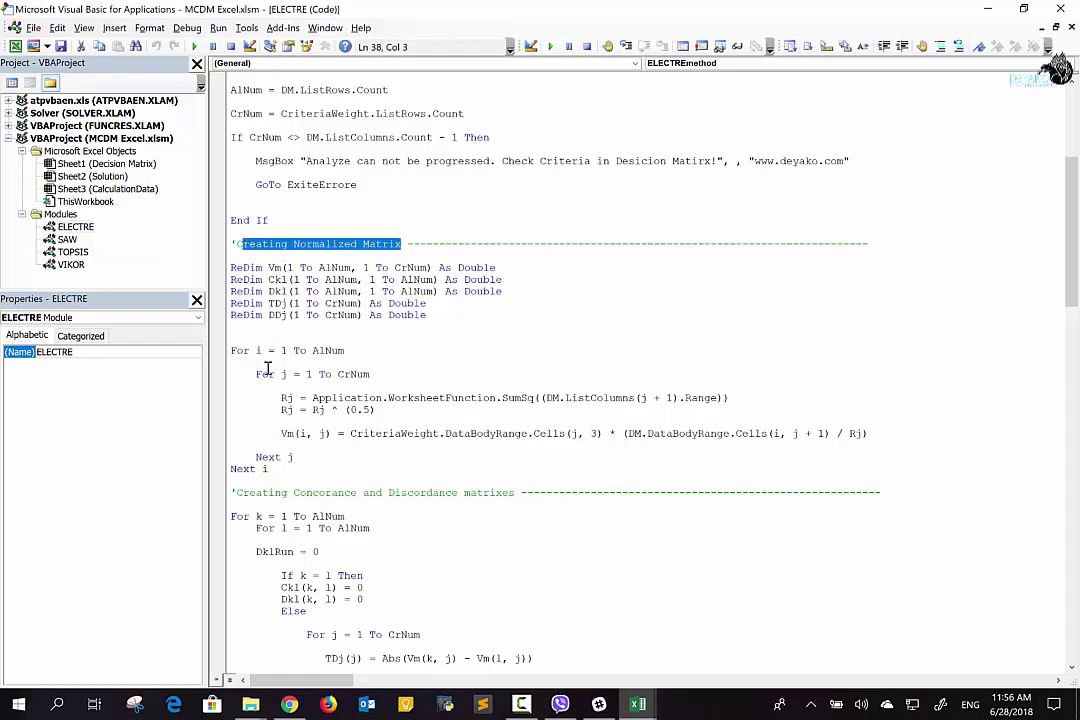
pyautogui.scroll(-4, 311, 358)
pyautogui.scroll(-2, 312, 360)
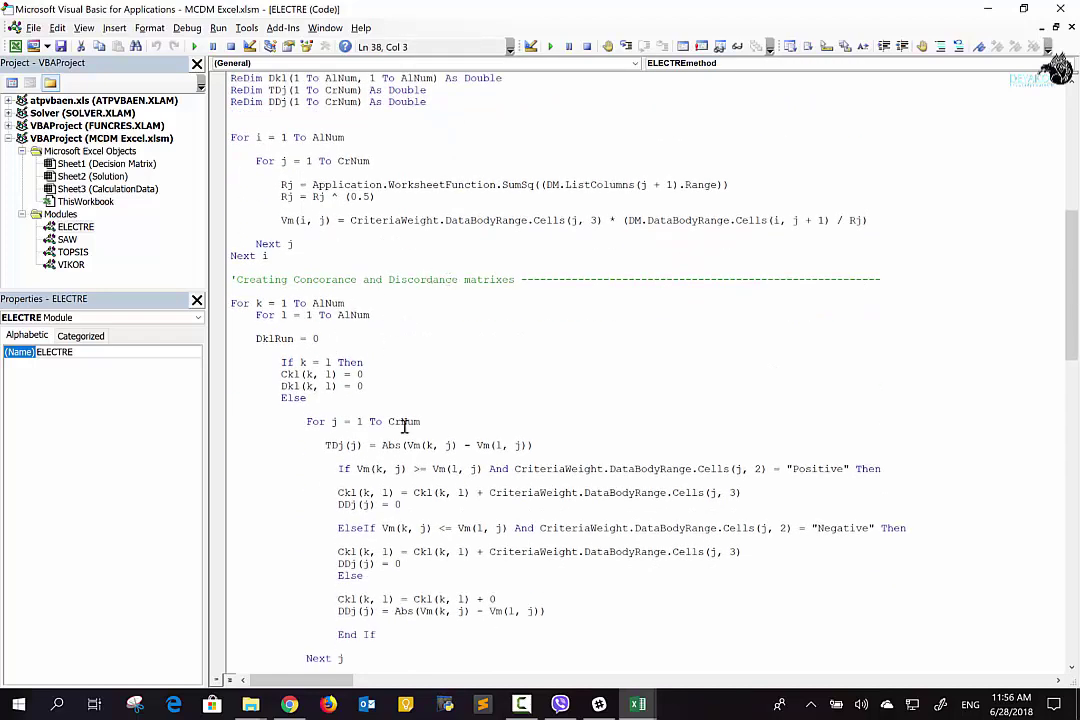
pyautogui.scroll(-3, 405, 425)
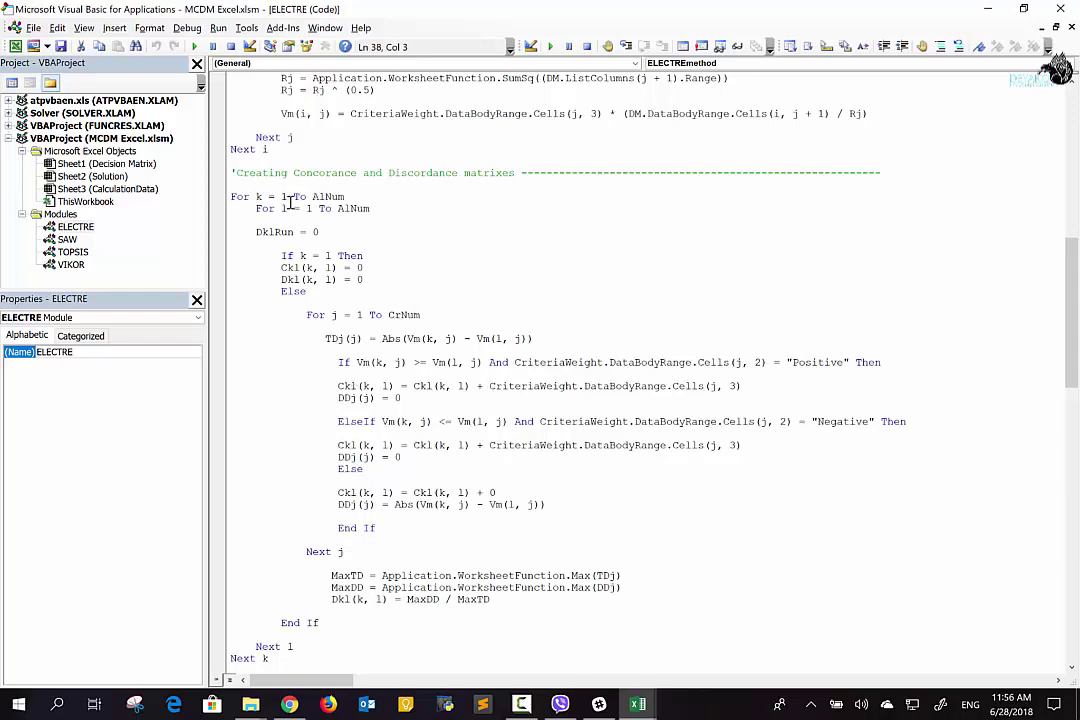
pyautogui.moveTo(646, 705)
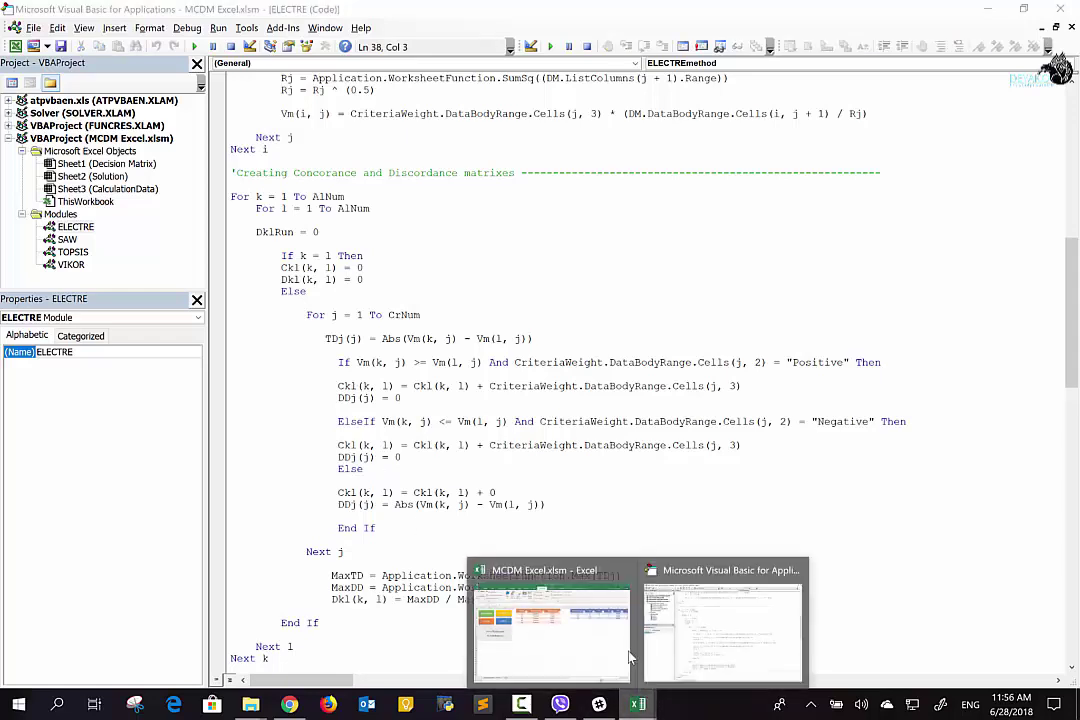
pyautogui.click(578, 648)
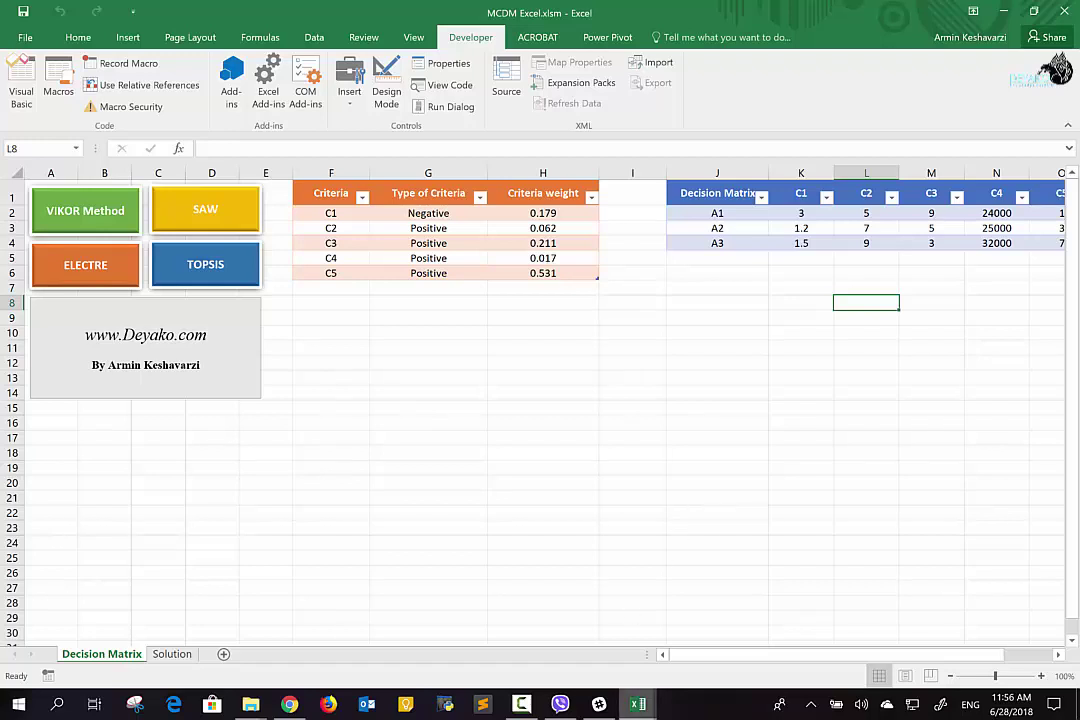
pyautogui.moveTo(637, 704)
pyautogui.click(700, 667)
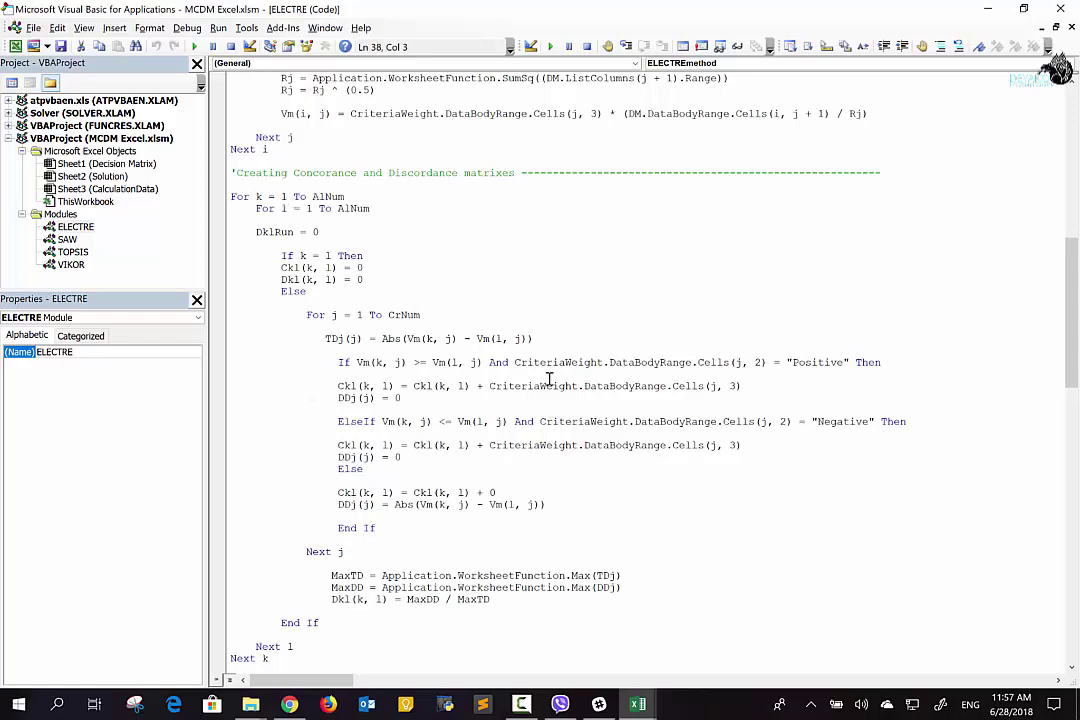
pyautogui.scroll(-3, 580, 470)
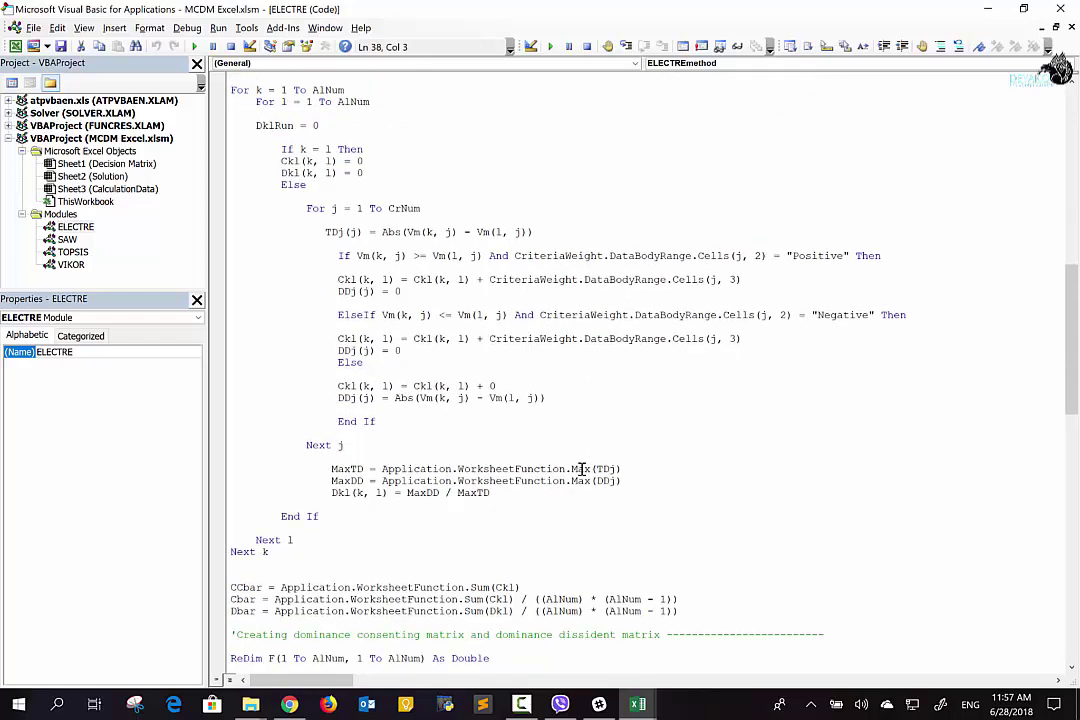
pyautogui.scroll(-2, 418, 470)
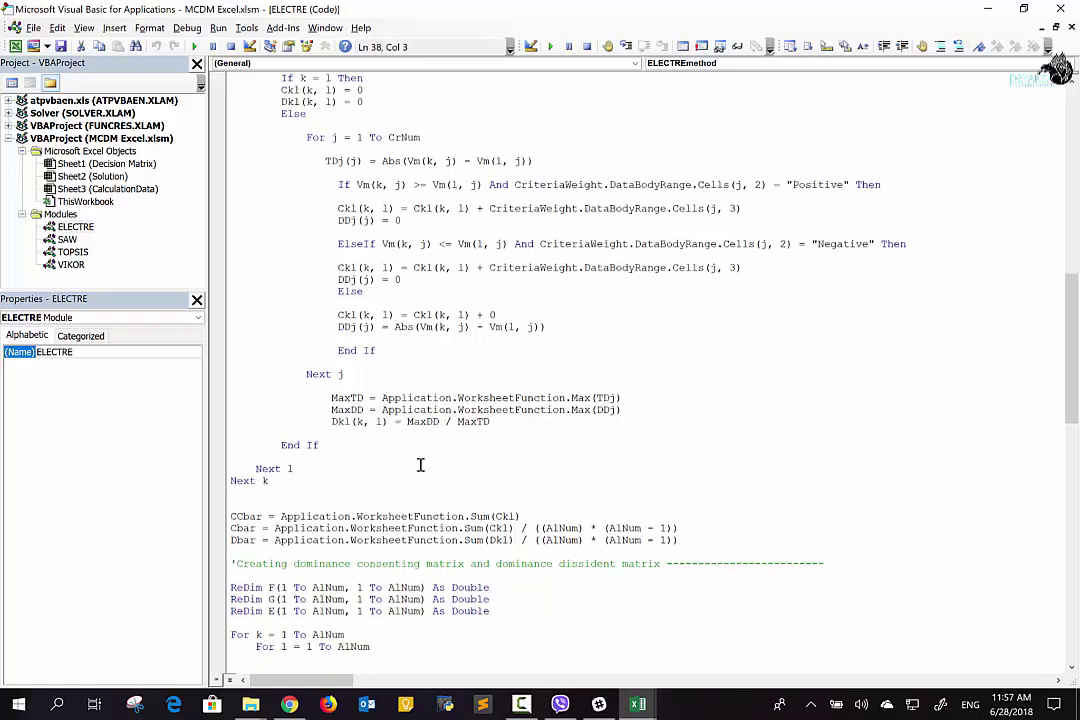
pyautogui.scroll(-2, 420, 465)
pyautogui.scroll(-2, 420, 465)
pyautogui.scroll(-1, 420, 465)
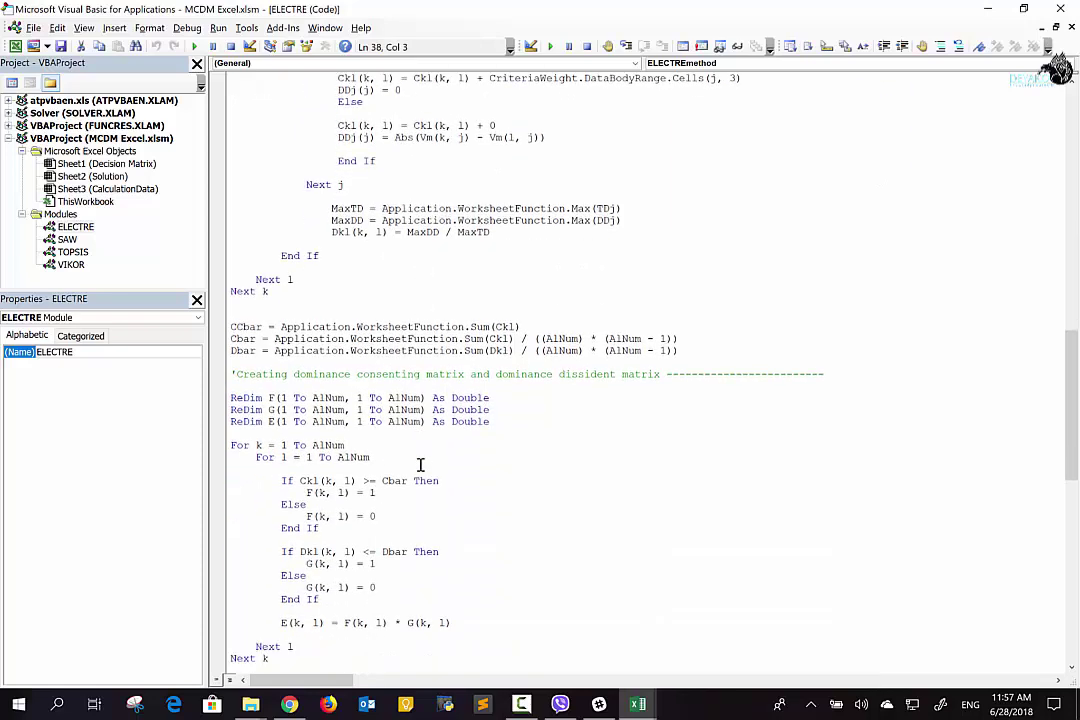
pyautogui.scroll(-1, 420, 465)
pyautogui.scroll(-1, 420, 465)
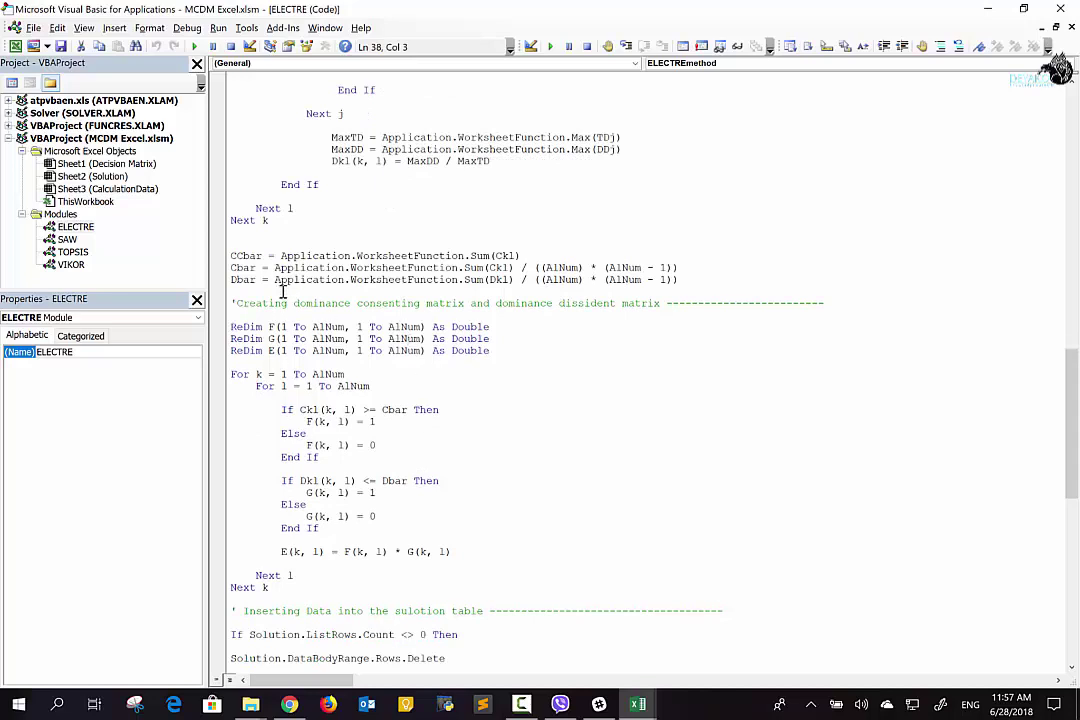
pyautogui.scroll(-1, 490, 464)
pyautogui.scroll(-1, 490, 464)
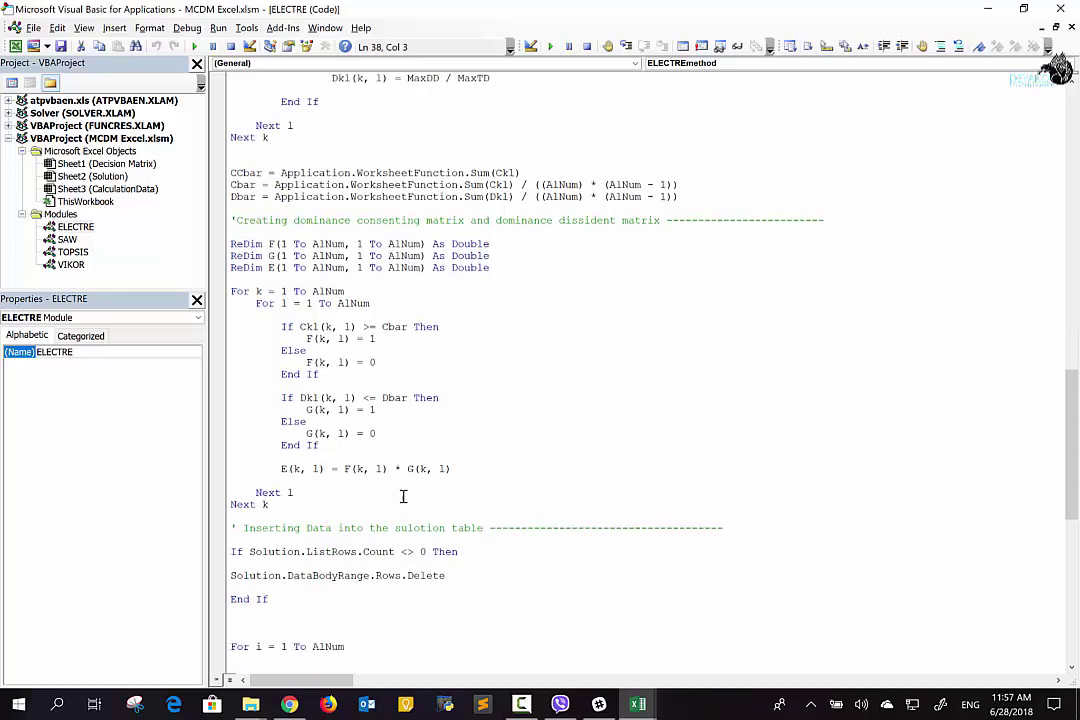
pyautogui.scroll(1, 485, 504)
pyautogui.scroll(7, 470, 503)
pyautogui.scroll(2, 395, 504)
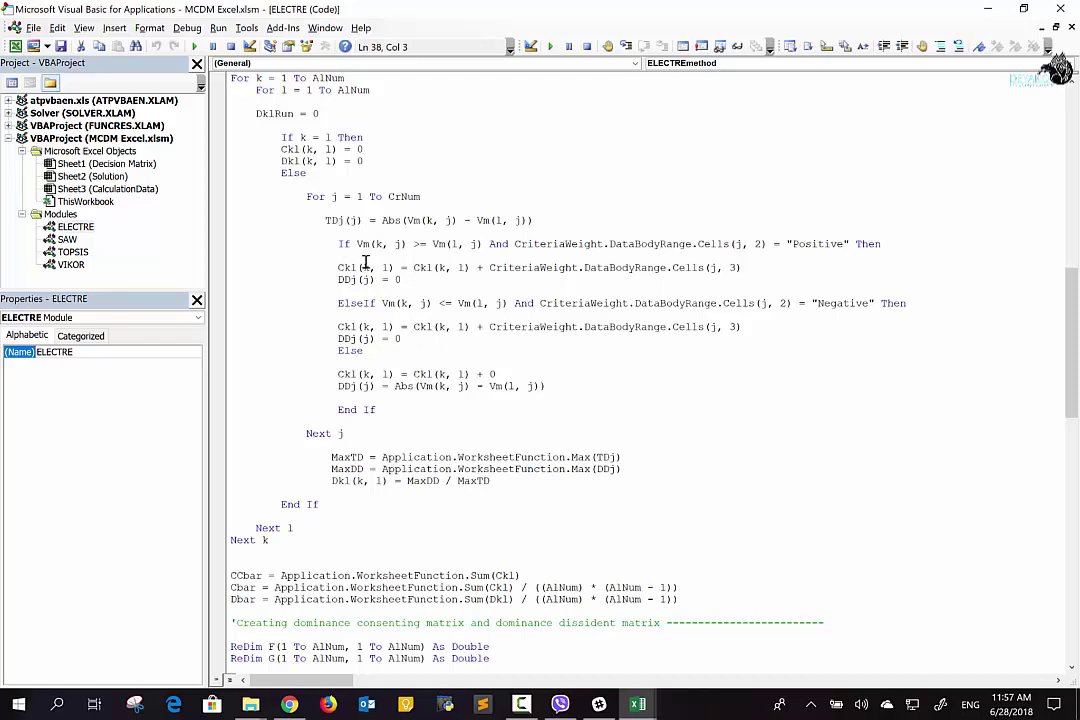
pyautogui.scroll(15, 365, 262)
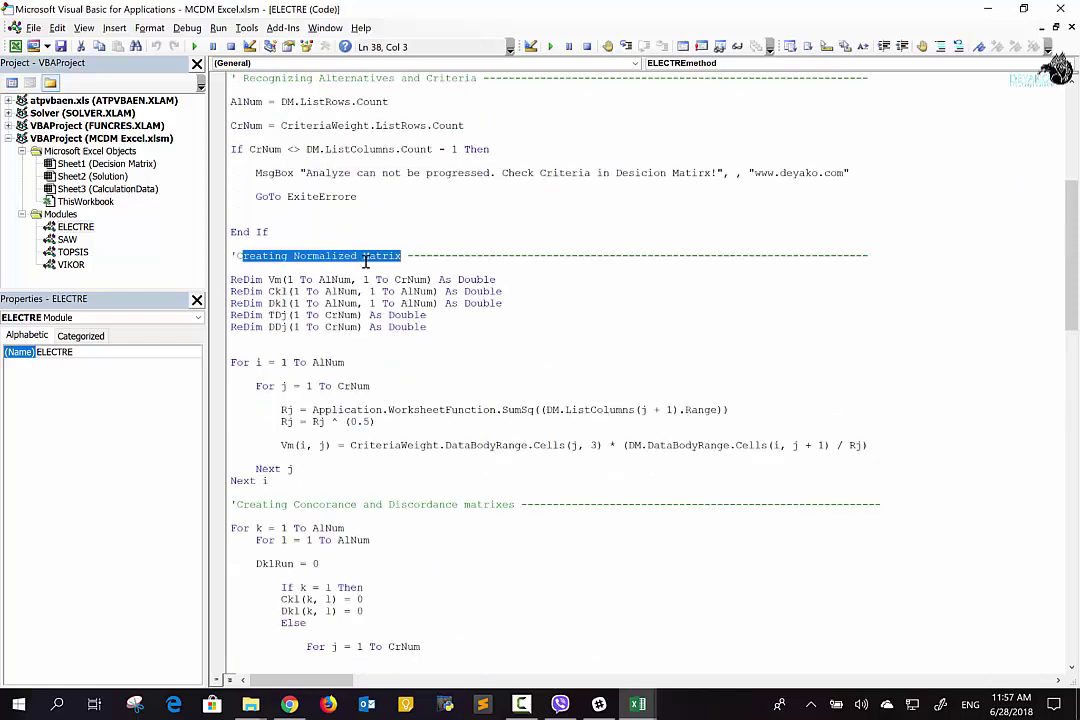
pyautogui.scroll(7, 429, 207)
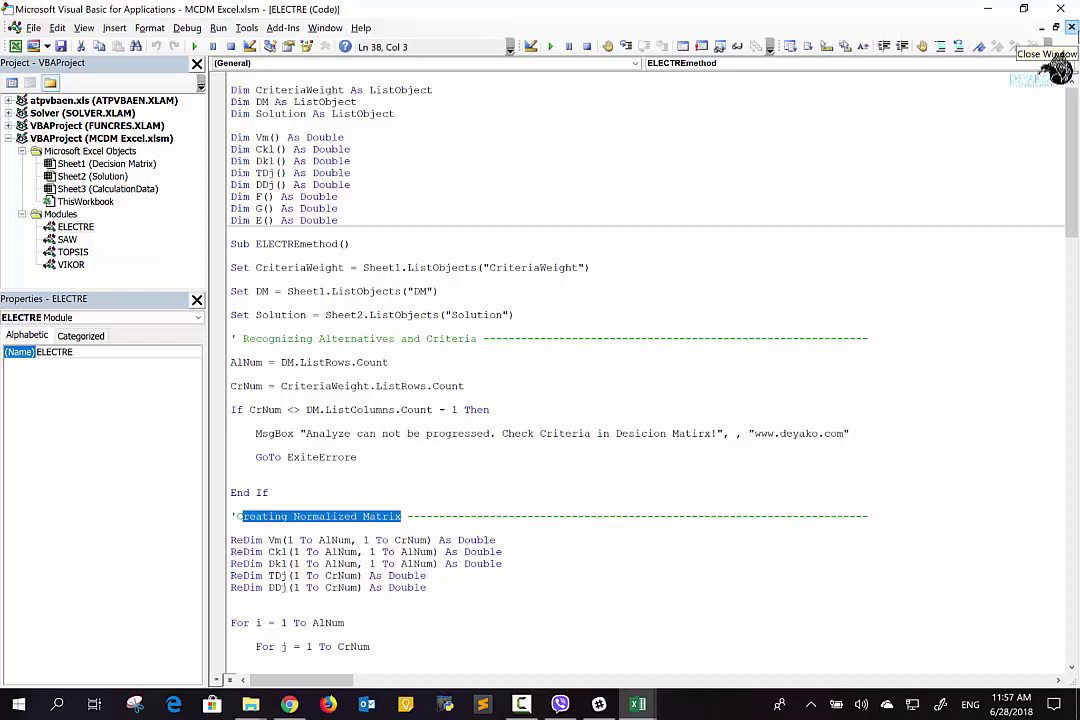
# Step: Close the ELECTRE code window and the VBA editor to get back to the workbook
pyautogui.click(1071, 27)
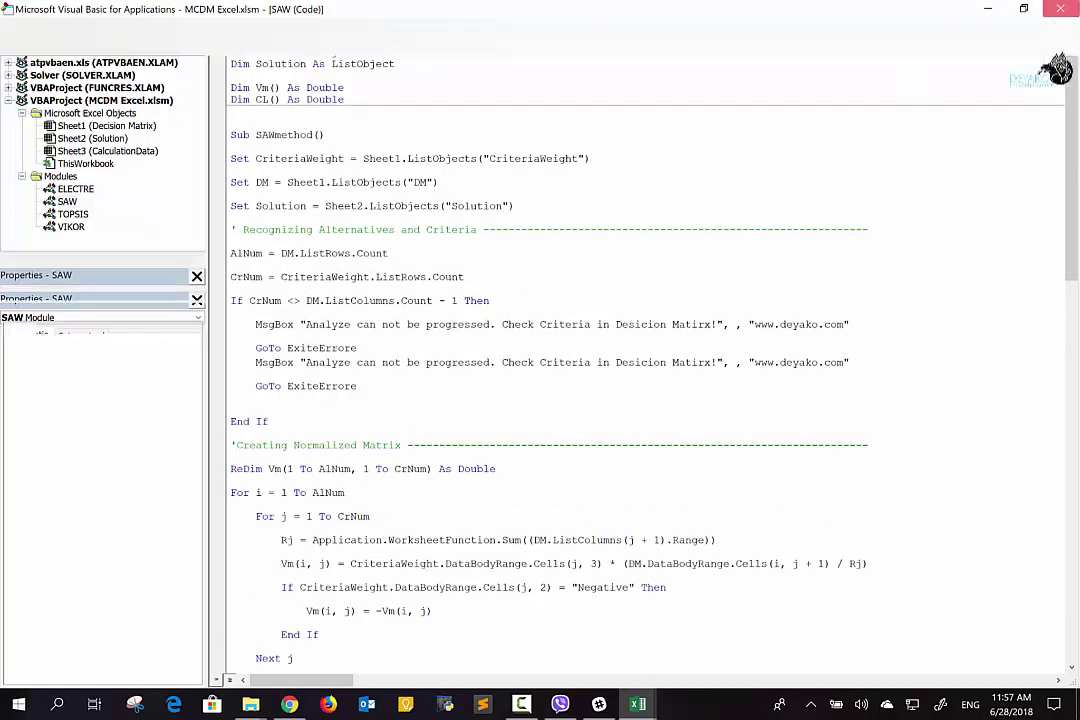
pyautogui.click(1060, 8)
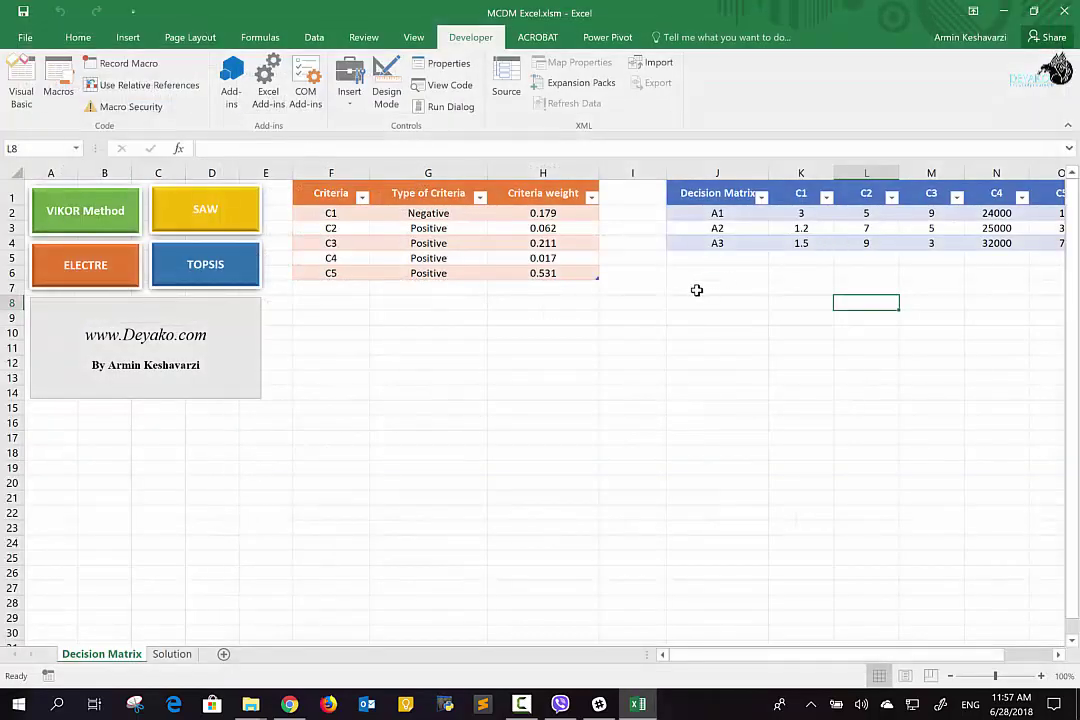